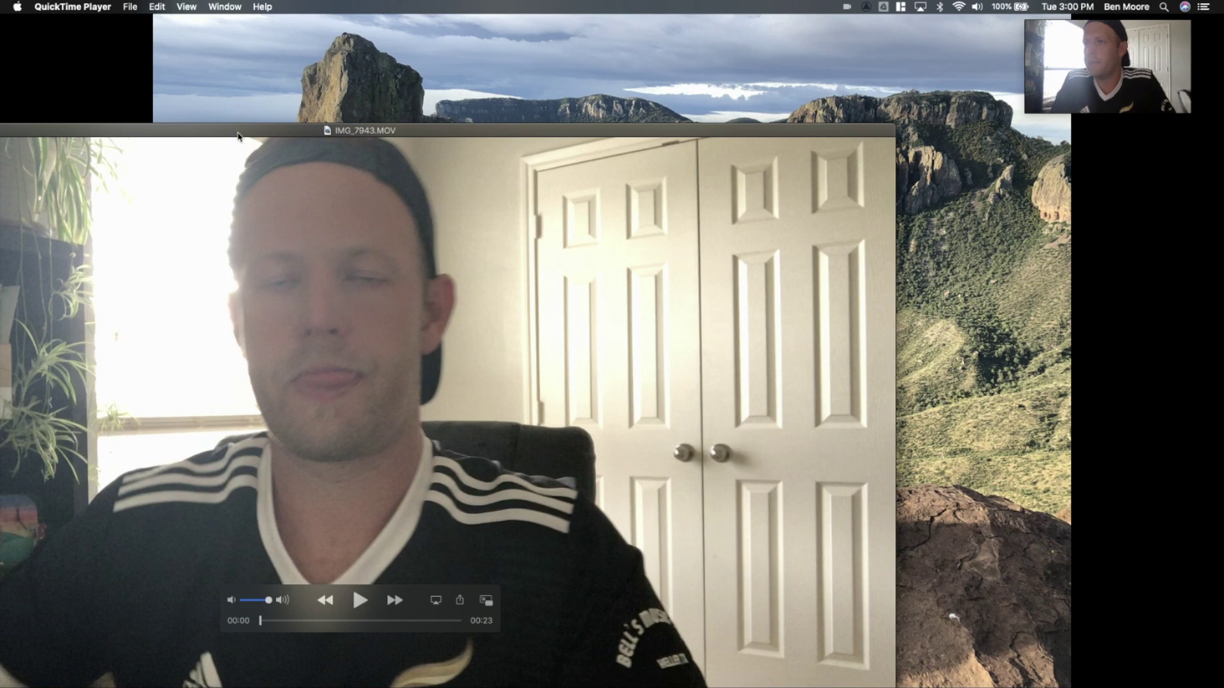
Play the first few seconds of IMG_7943.MOV to identify the clip, and pause it
left_click_drag(239, 135, 404, 47)
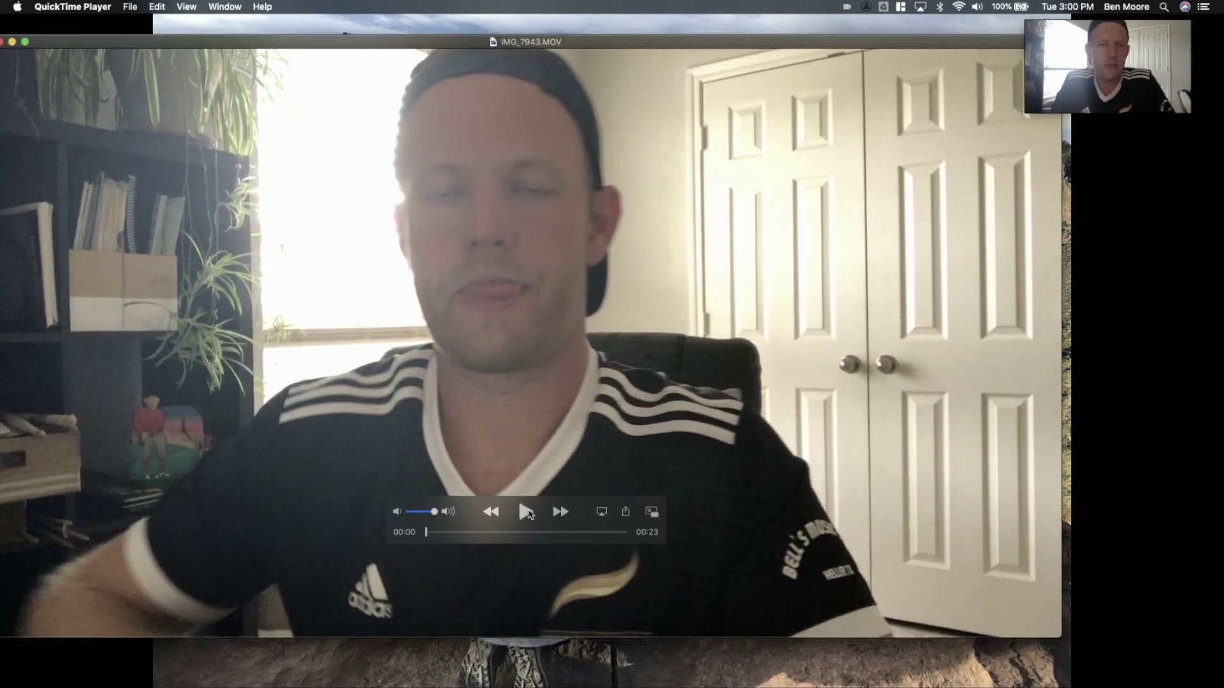
left_click(526, 512)
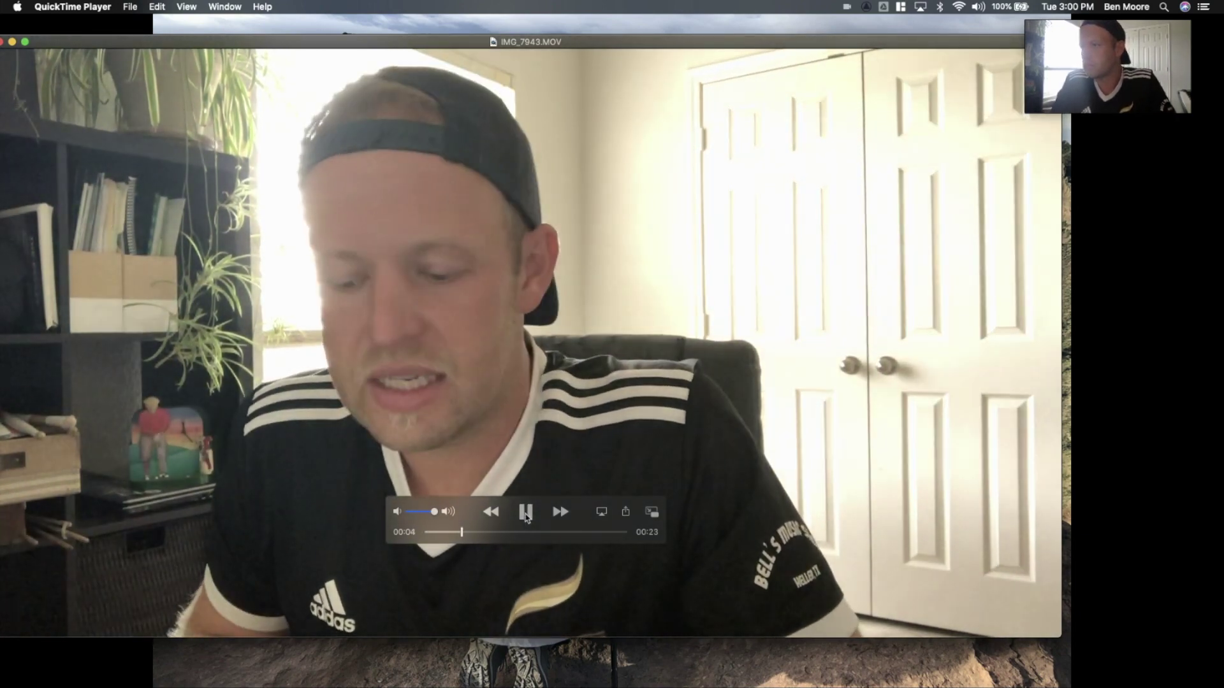
left_click(524, 514)
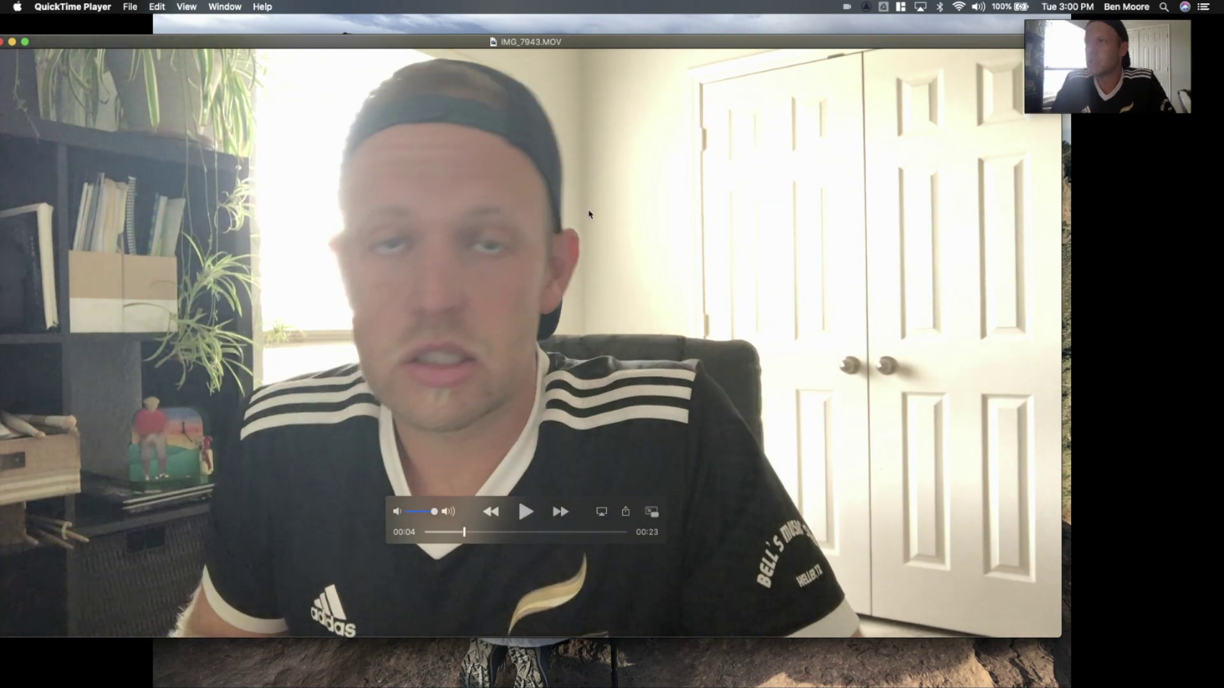
Rename the IMG_7943.MOV video file as marimba over dub.MOV
left_click(529, 45)
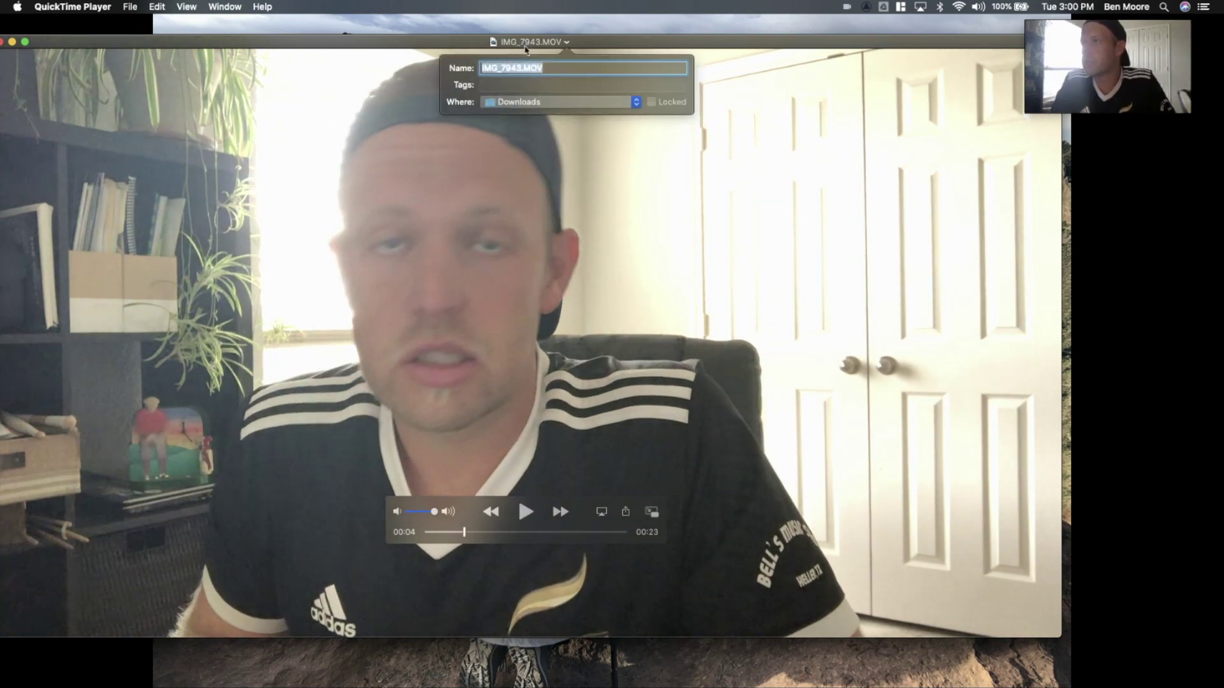
left_click(523, 72)
left_click_drag(523, 72, 438, 72)
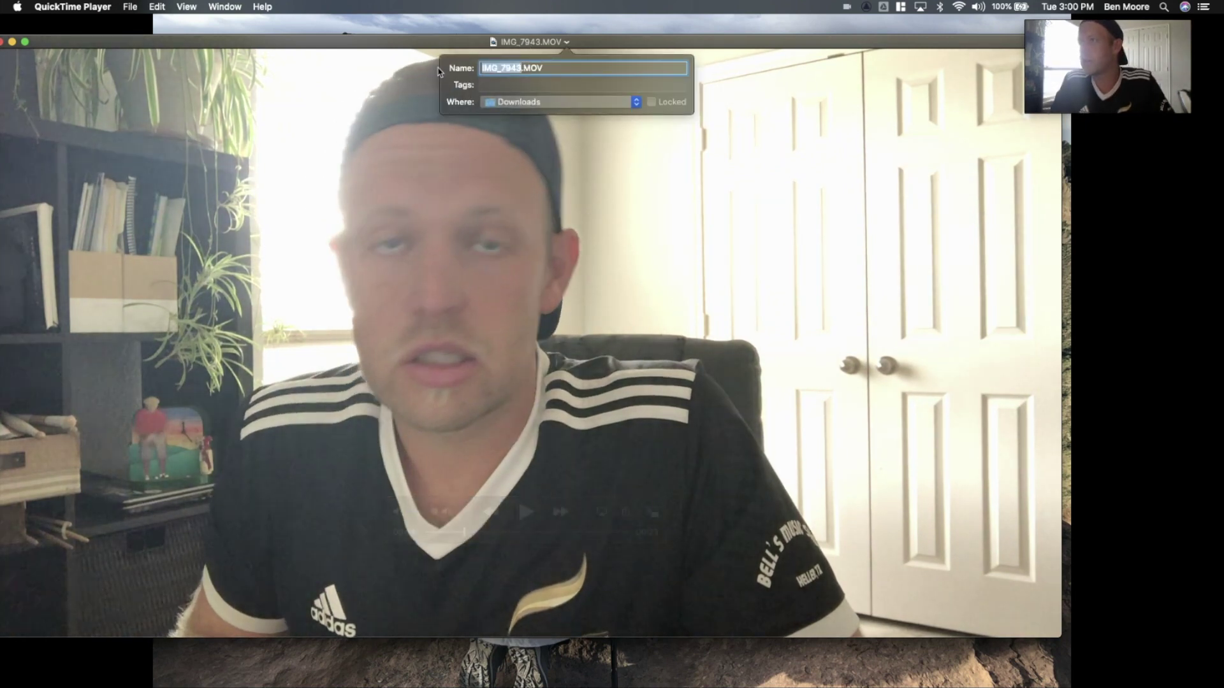
type("marimba")
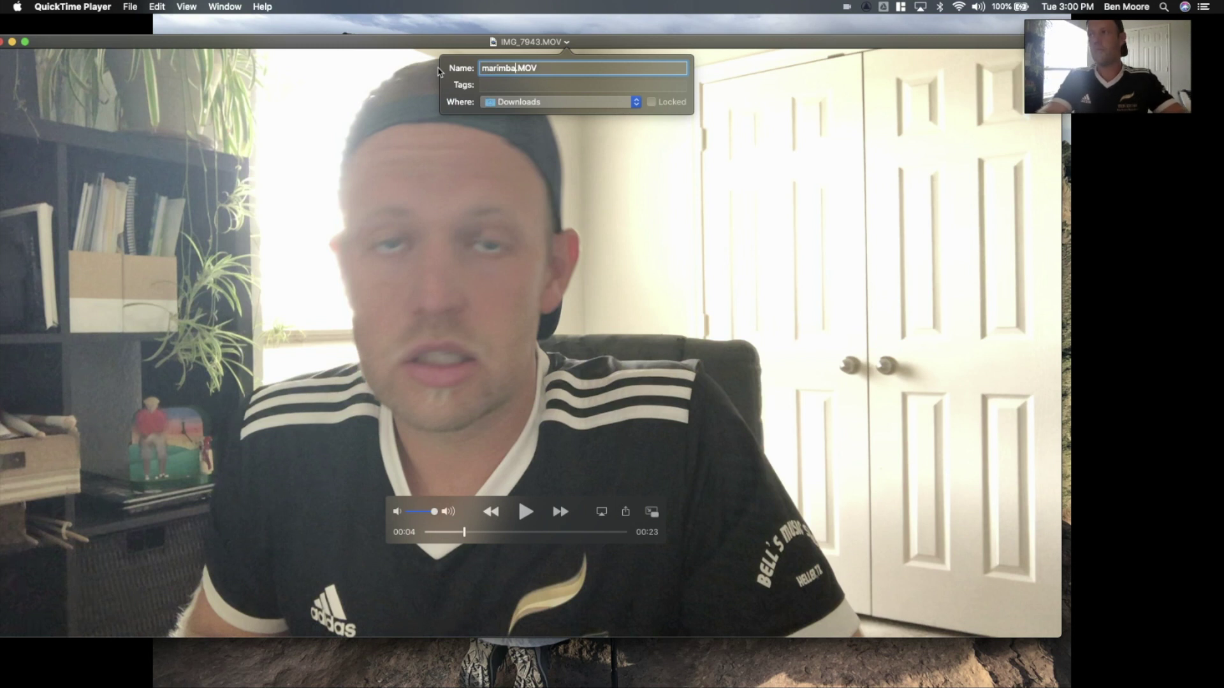
type(" over dub")
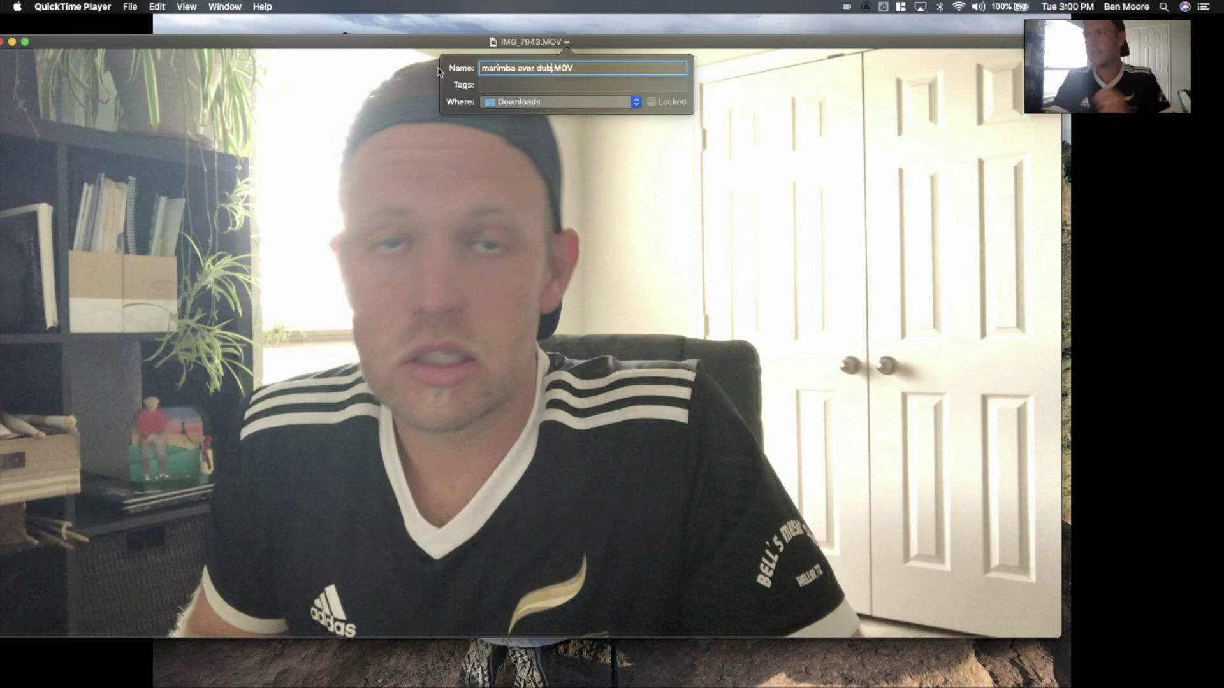
Move the renamed video from Downloads to the Desktop folder and close its player window
left_click(542, 102)
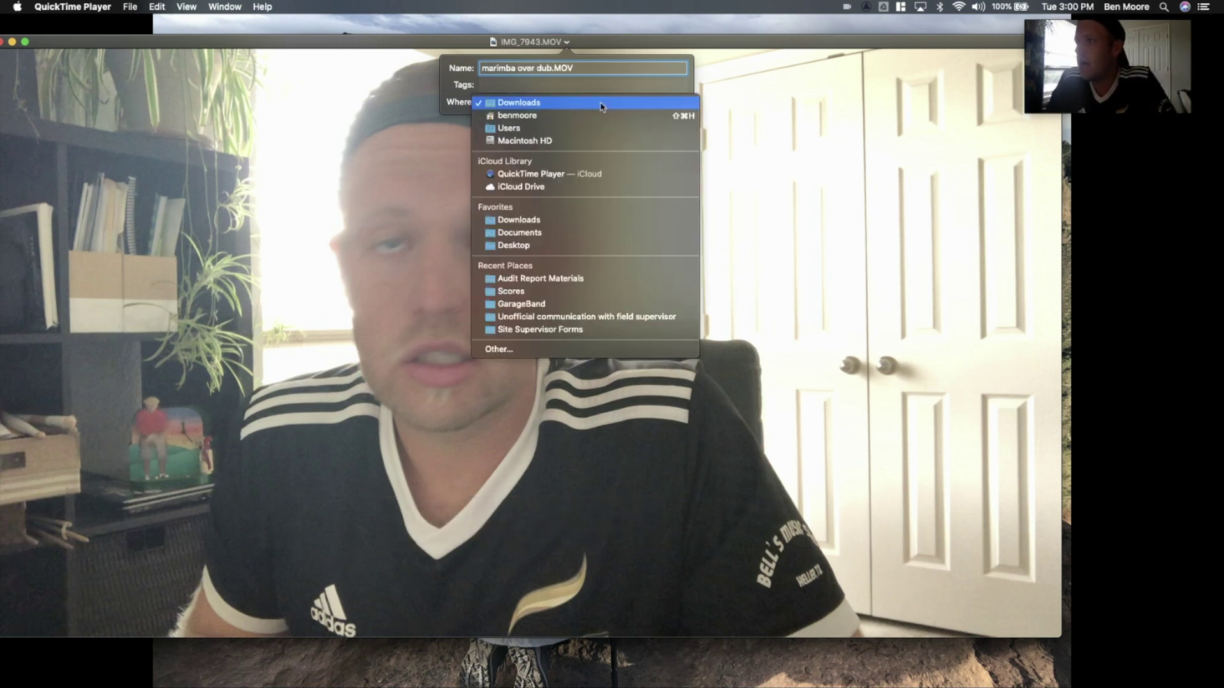
left_click(514, 245)
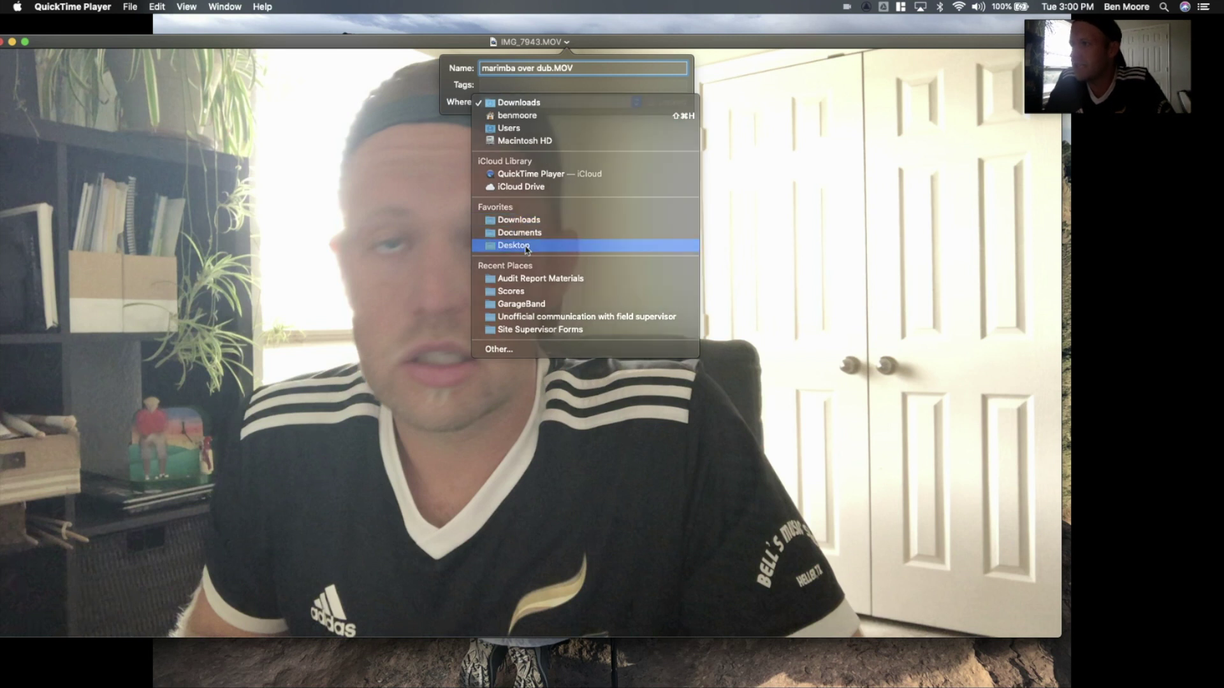
left_click(387, 39)
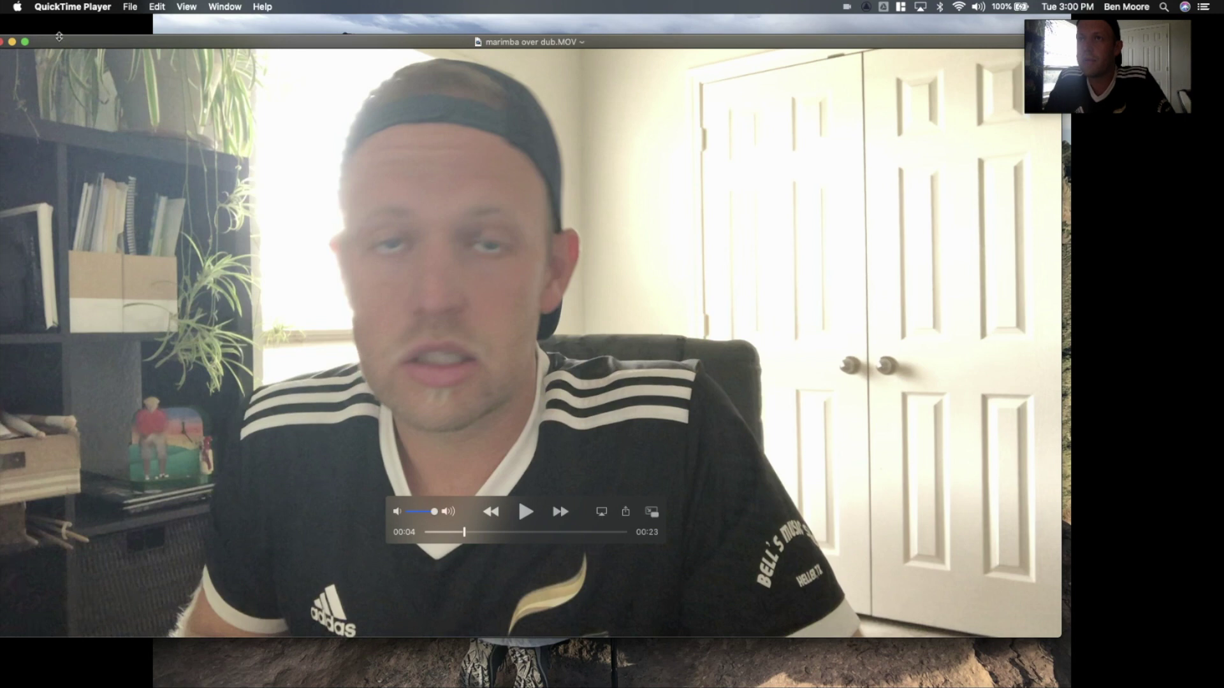
left_click(25, 42)
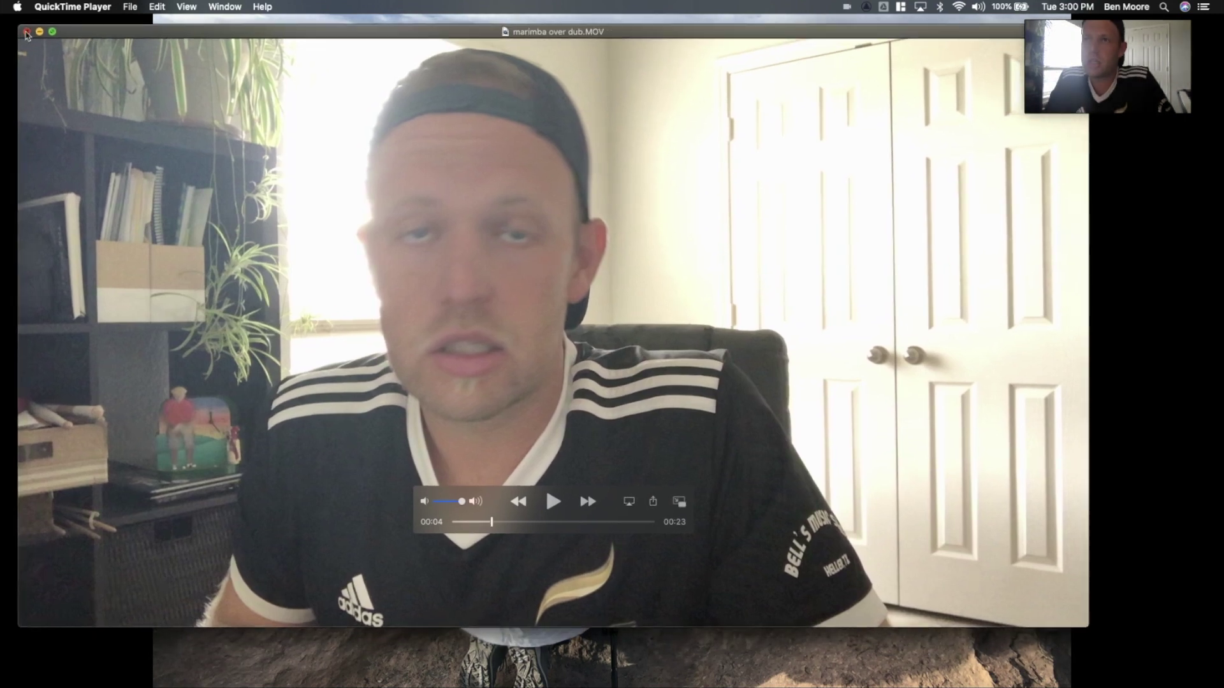
left_click(36, 42)
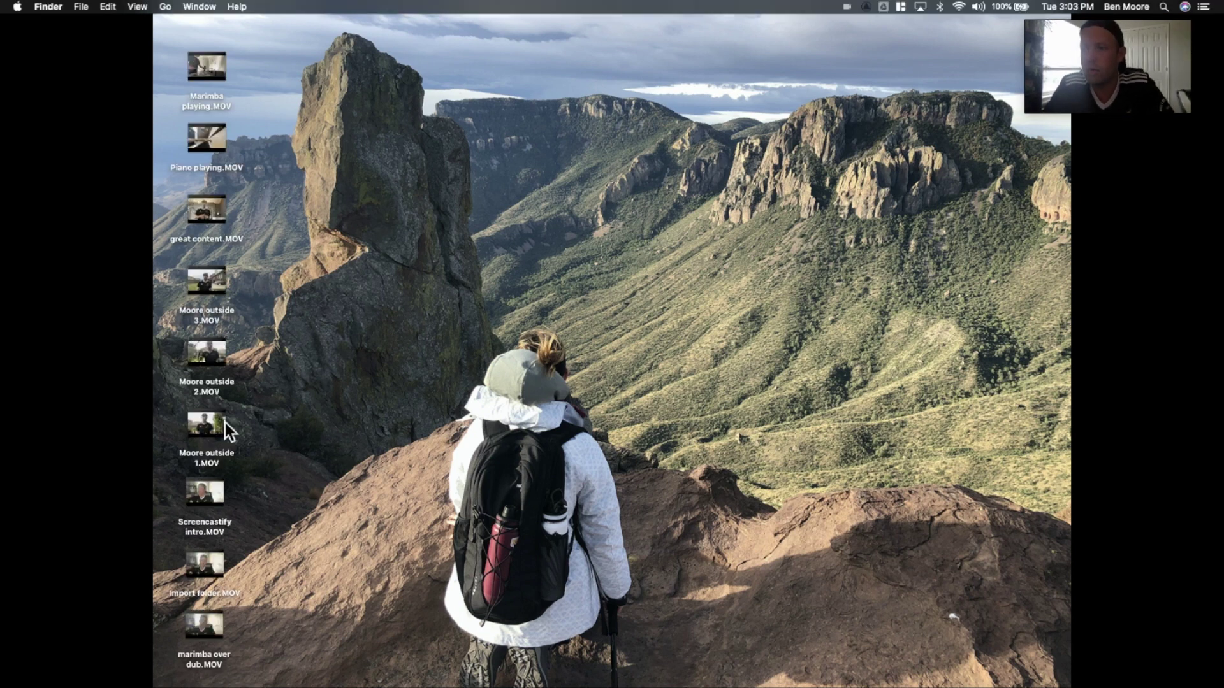
Create a desktop folder named iMovie video project and move all the MOV clips on the desktop into it
key("alt+super+d")
right_click(334, 247)
left_click(351, 253)
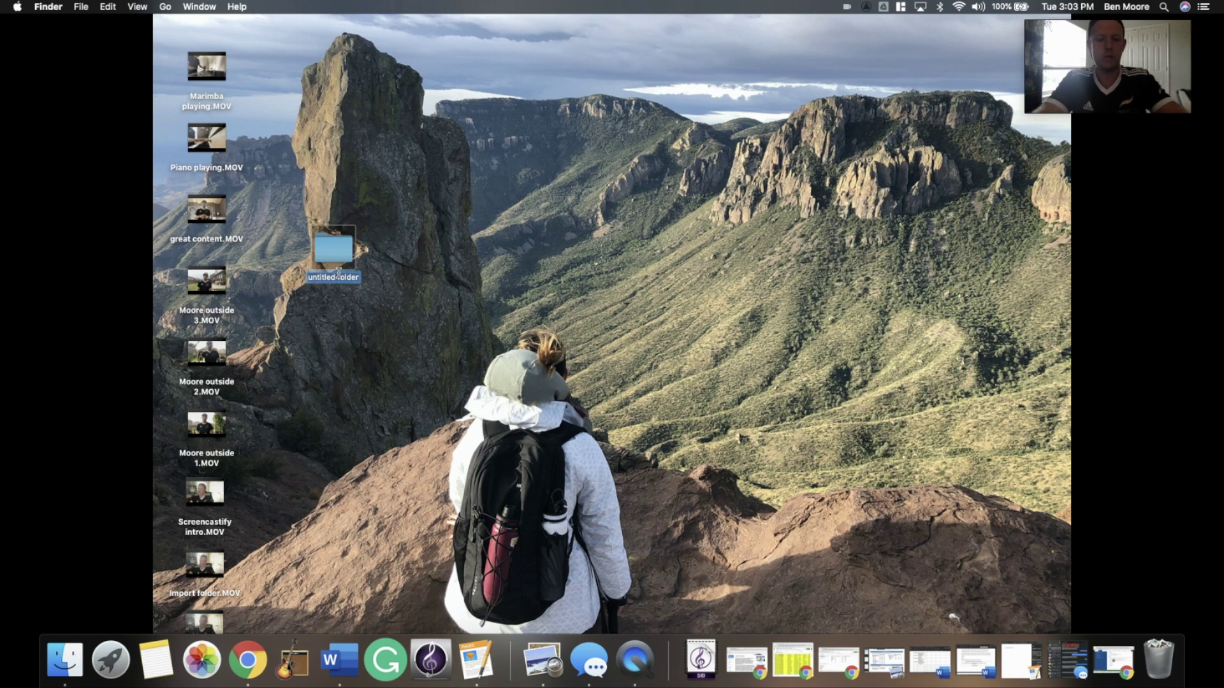
type("iMovie video project")
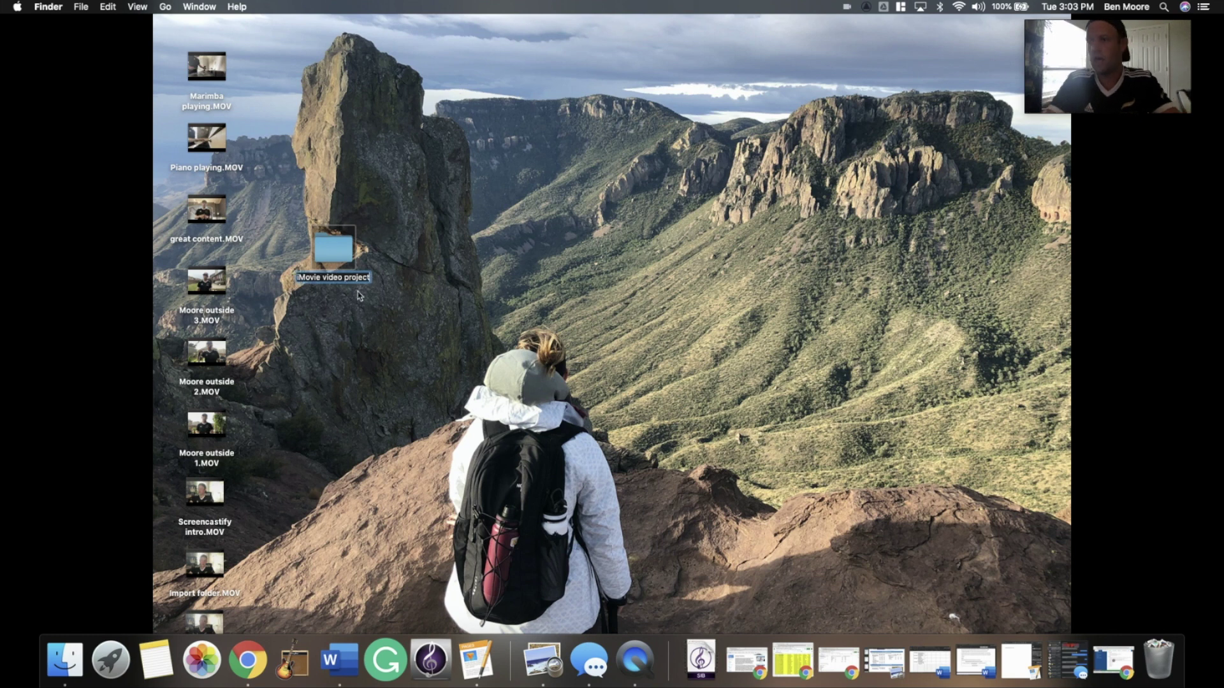
left_click(360, 322)
left_click_drag(174, 63, 237, 636)
left_click_drag(238, 217, 199, 66)
Open iMovie from the installed applications and move its window up to the upper edge of the screen
left_click(111, 658)
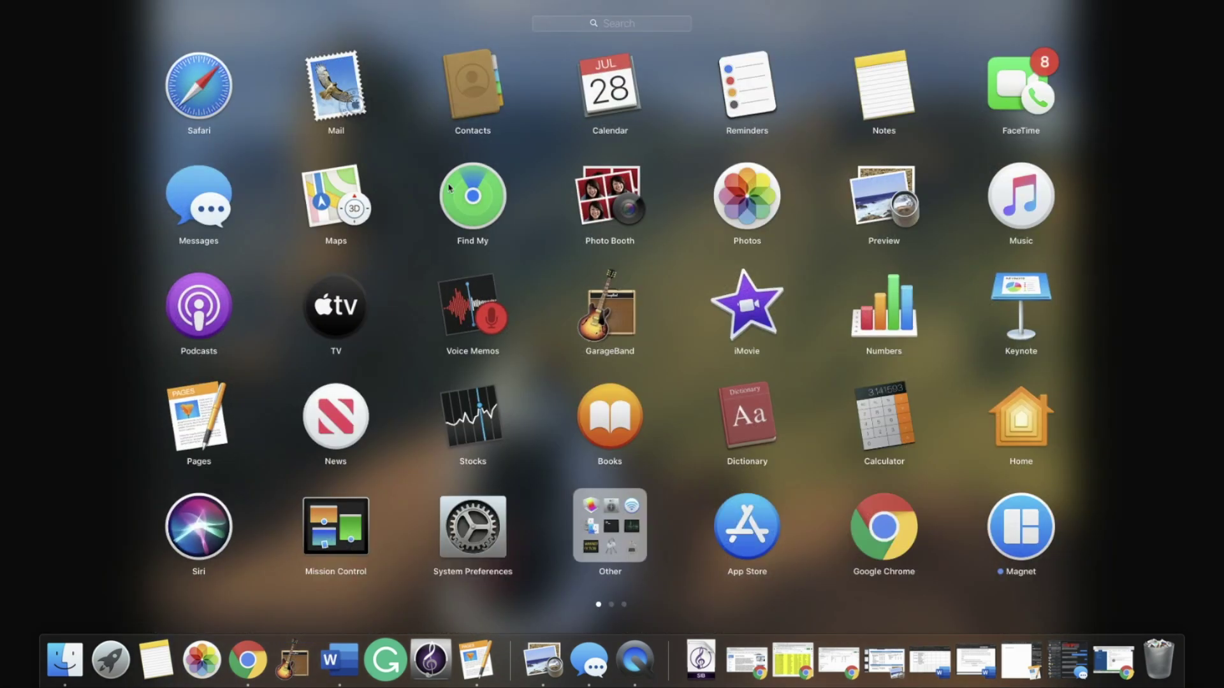
left_click(733, 315)
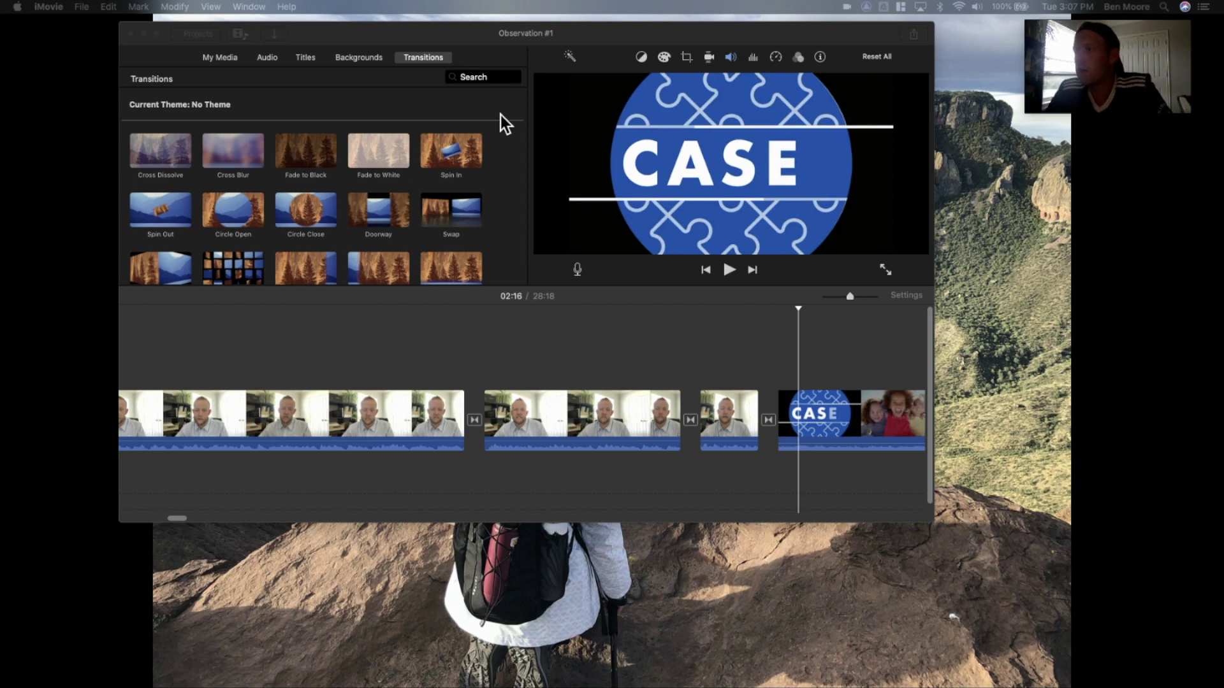
left_click(480, 36)
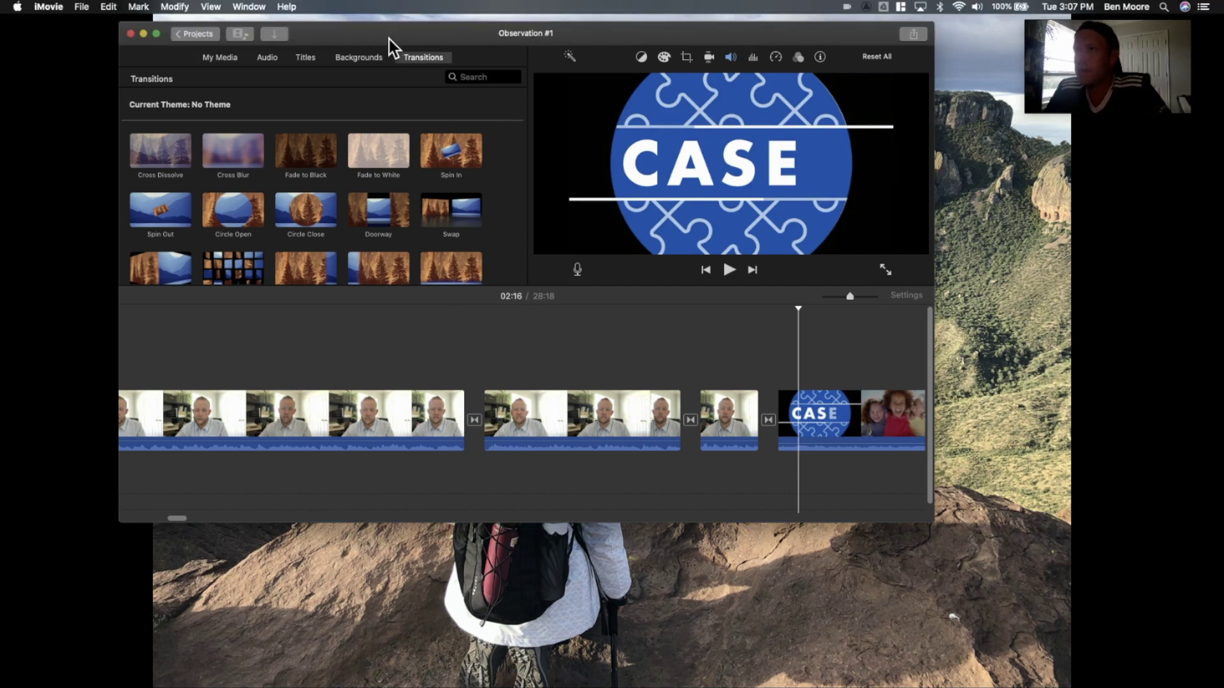
left_click_drag(389, 39, 389, 24)
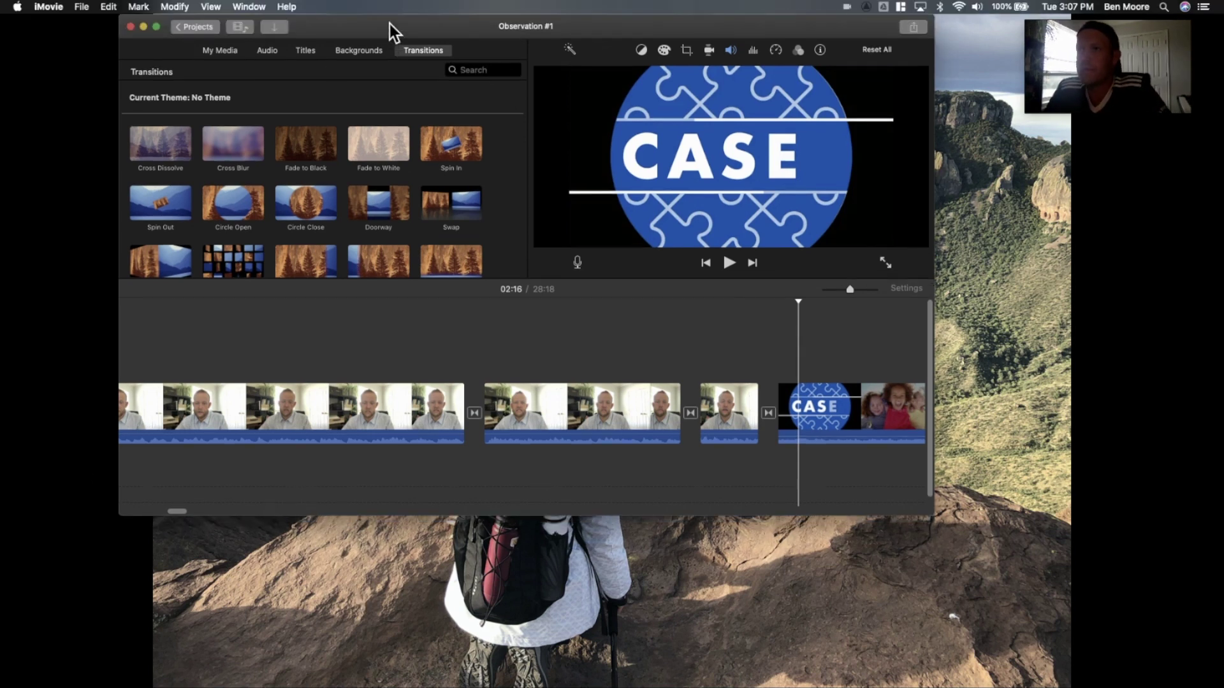
Leave the Observation #1 project and create a new movie project
left_click(86, 7)
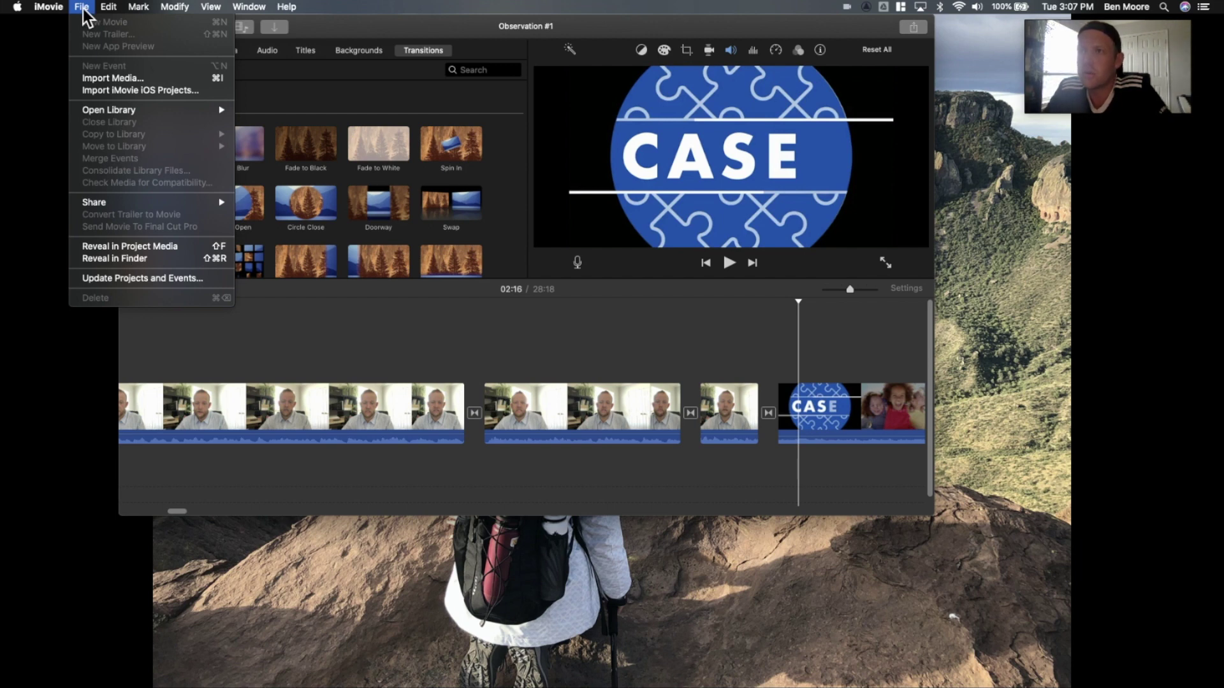
left_click(83, 9)
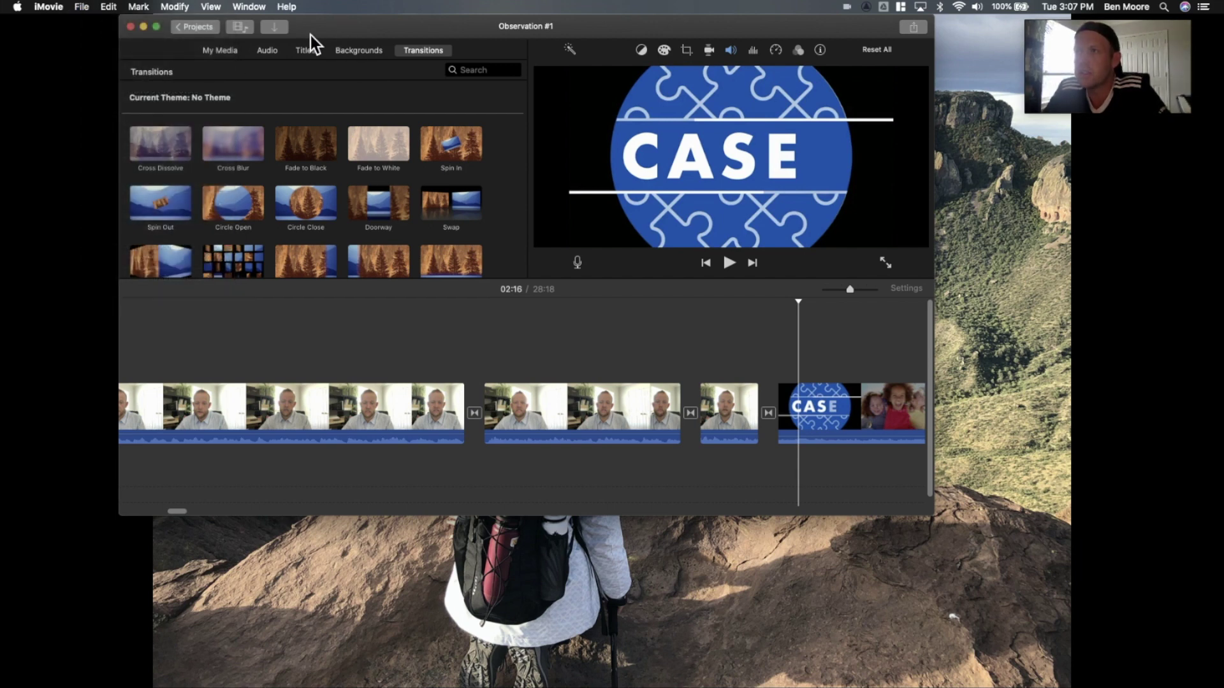
left_click(204, 28)
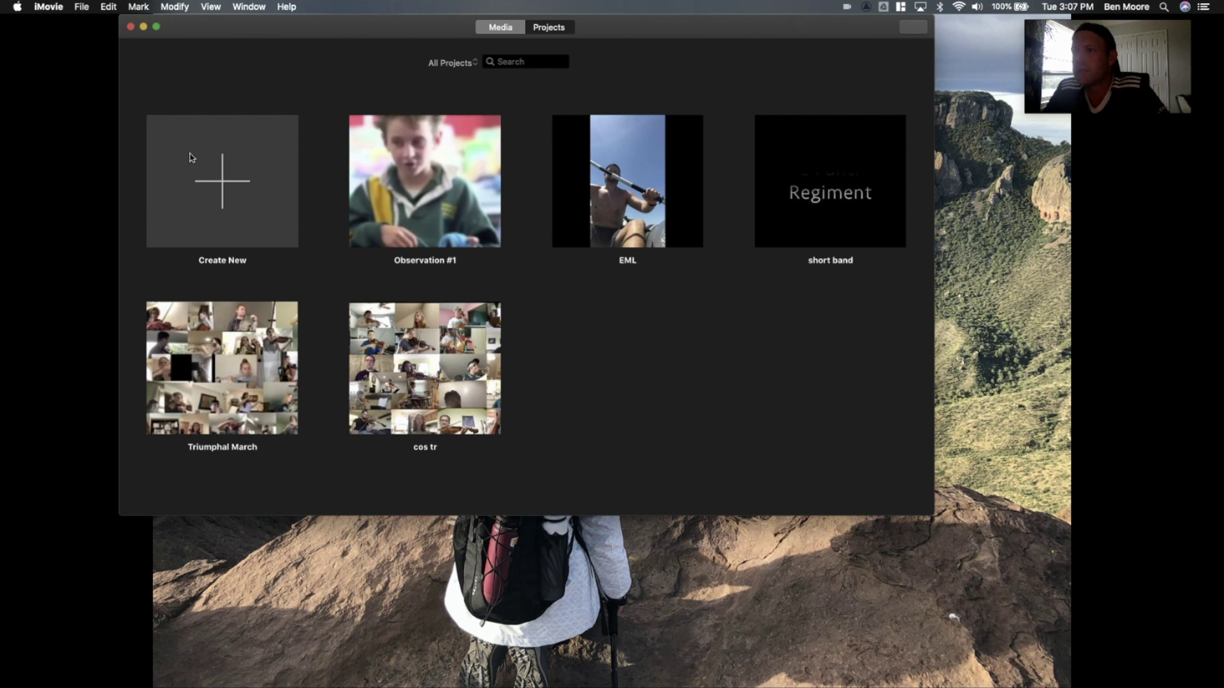
left_click(228, 202)
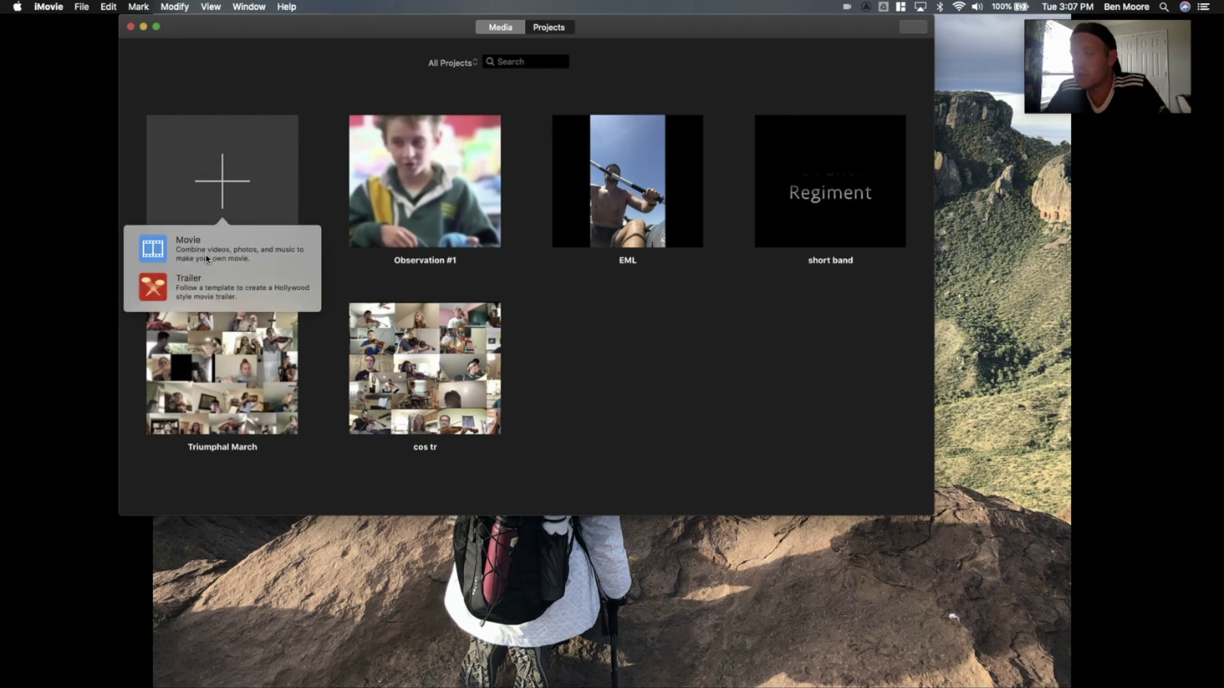
left_click(207, 259)
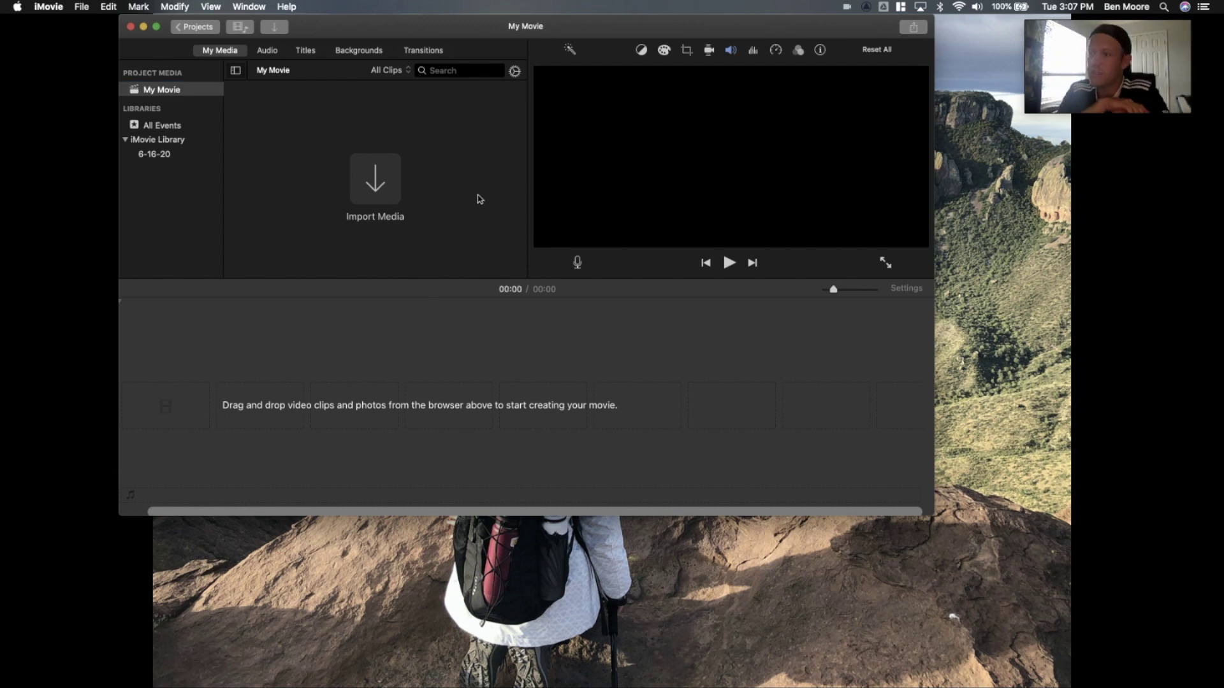
Import the whole iMovie video project folder from the Desktop into the new movie's project media
left_click_drag(372, 28, 511, 31)
left_click(524, 201)
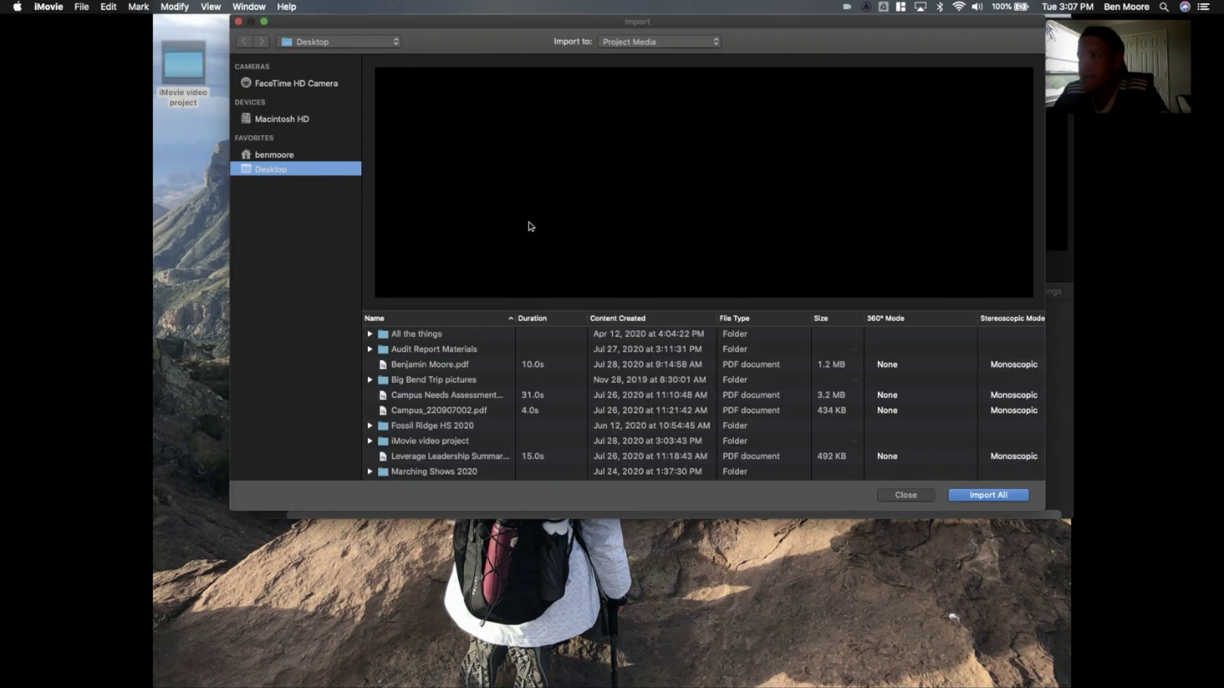
left_click(442, 441)
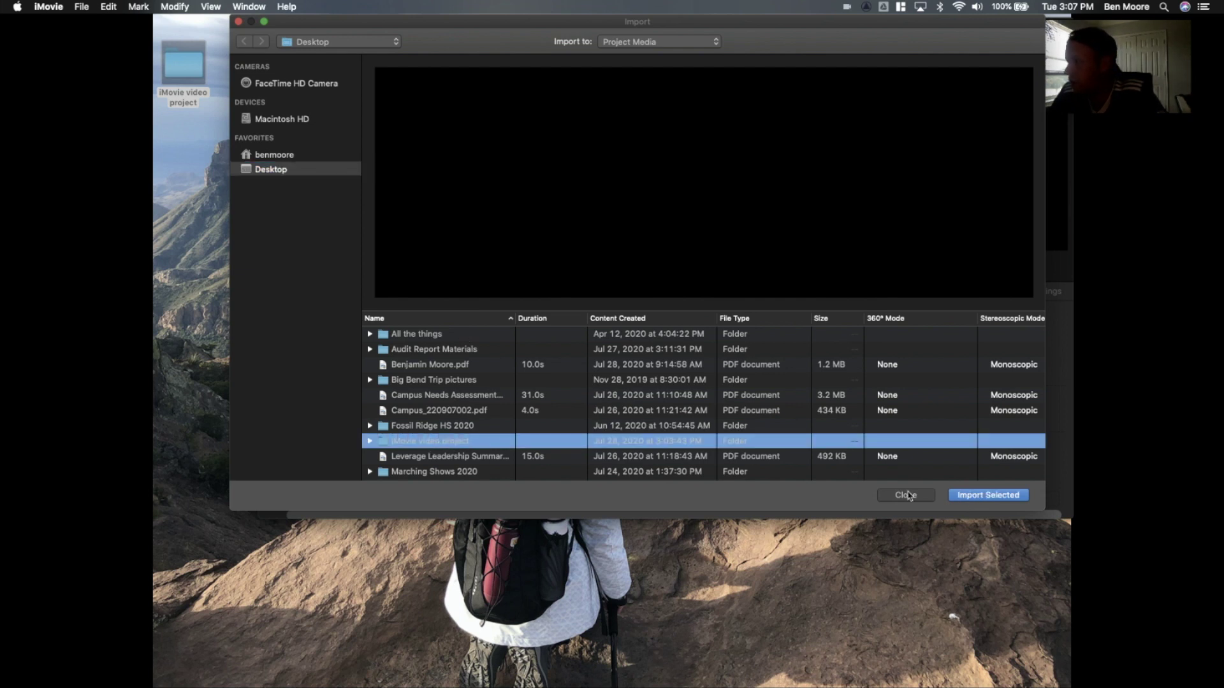
left_click(369, 441)
scroll(382, 415, "down", 3)
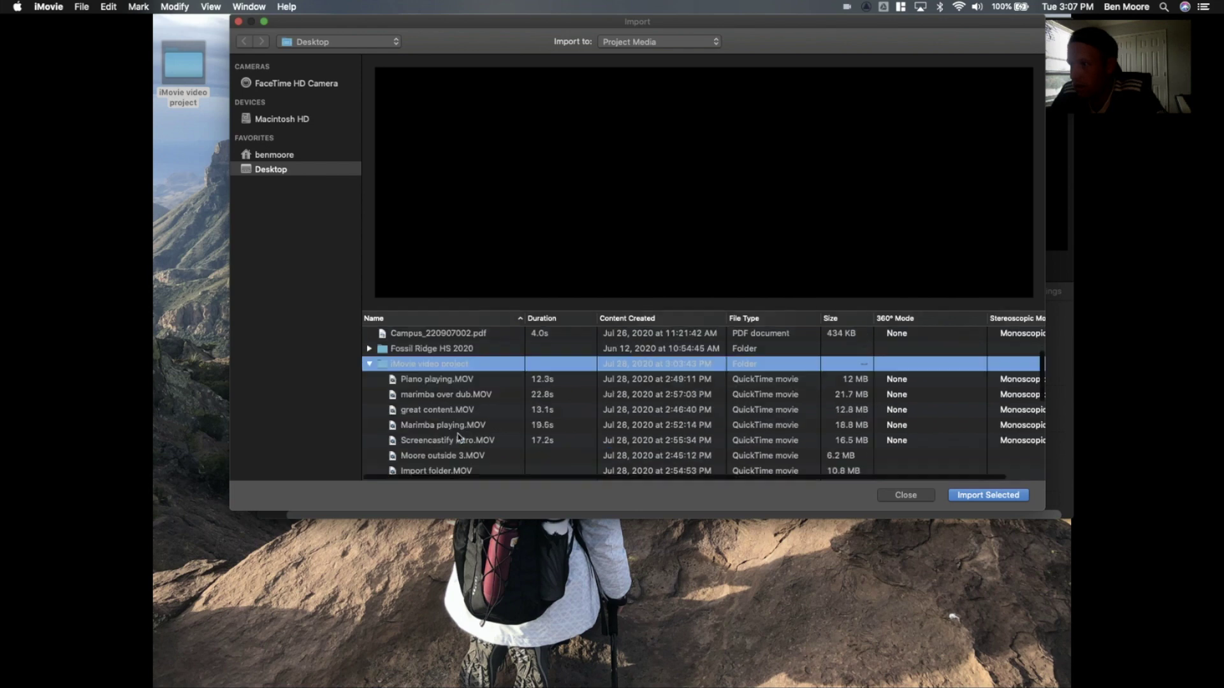
left_click(370, 369)
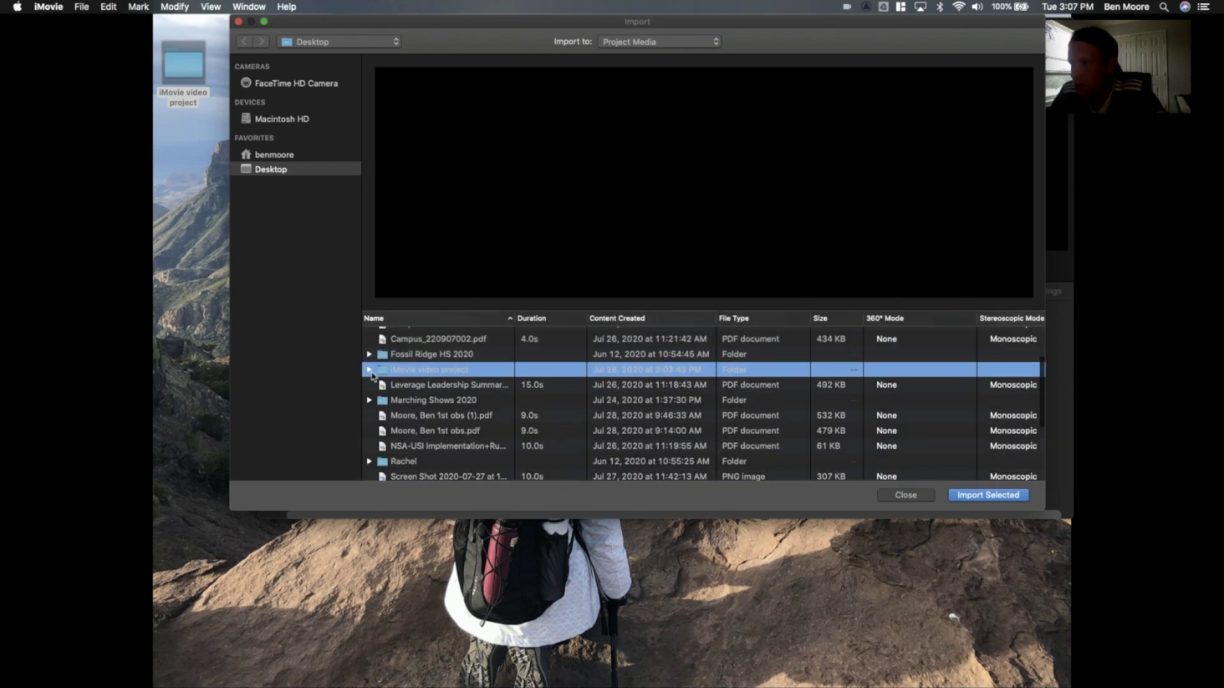
left_click(988, 497)
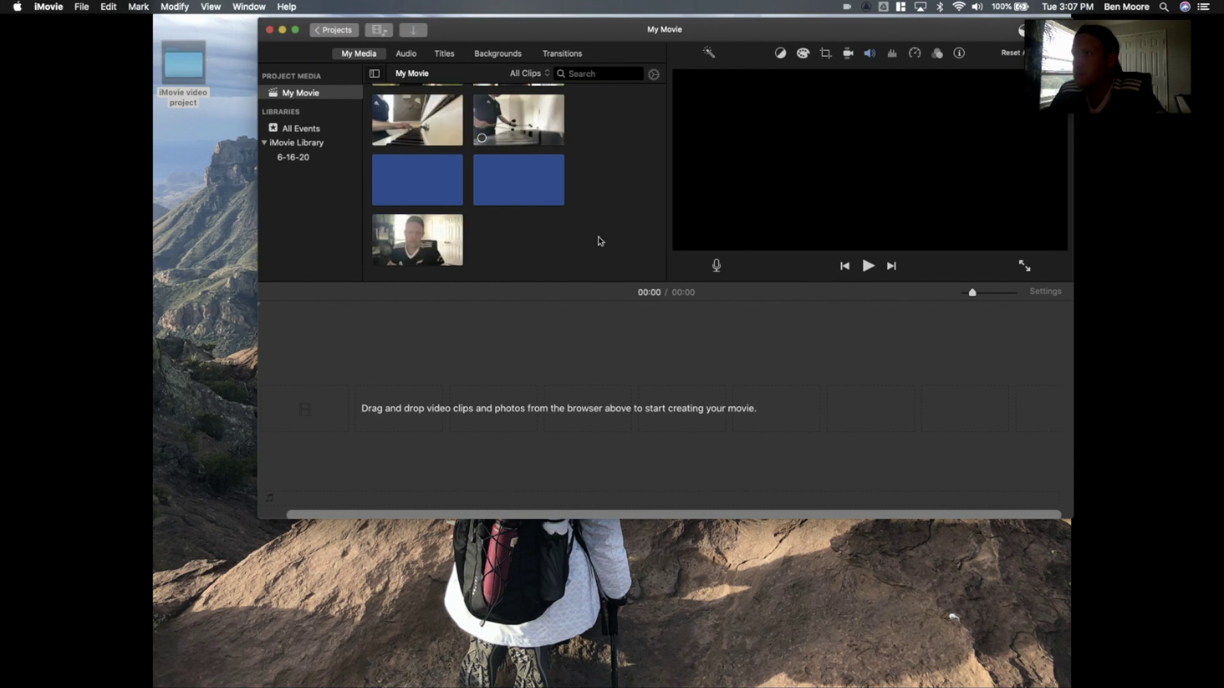
Look through the imported clips in the project media, previewing the marimba clip
scroll(607, 216, "up", 4)
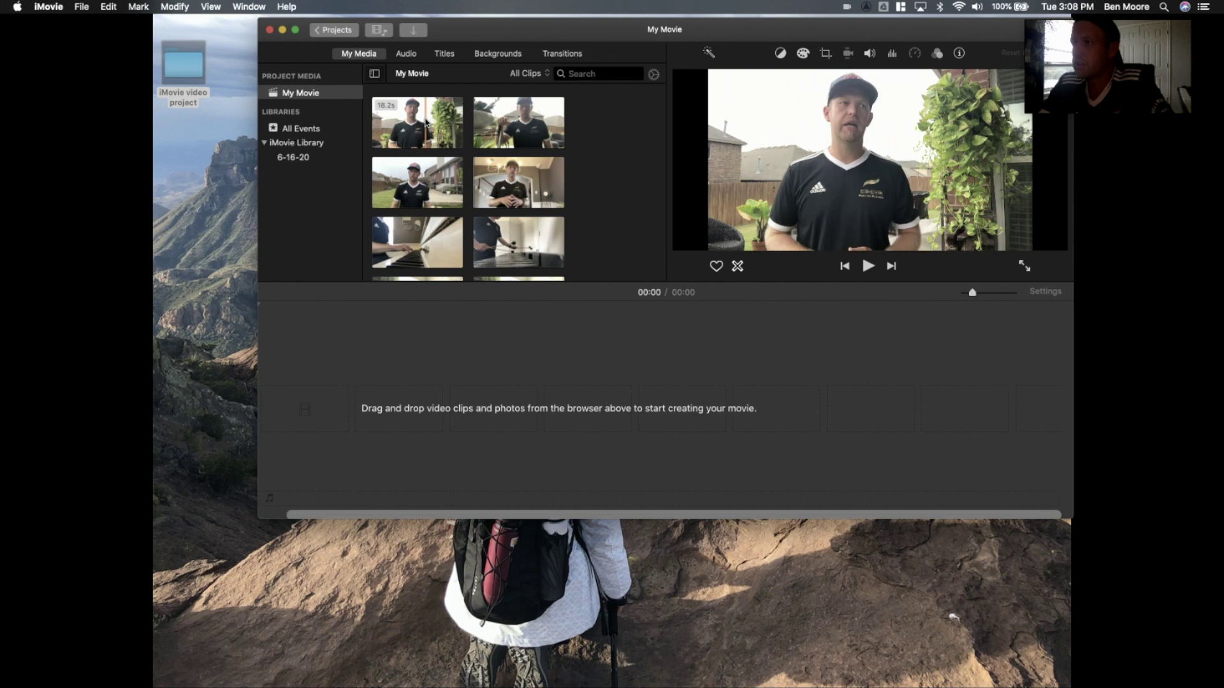
scroll(531, 193, "down", 5)
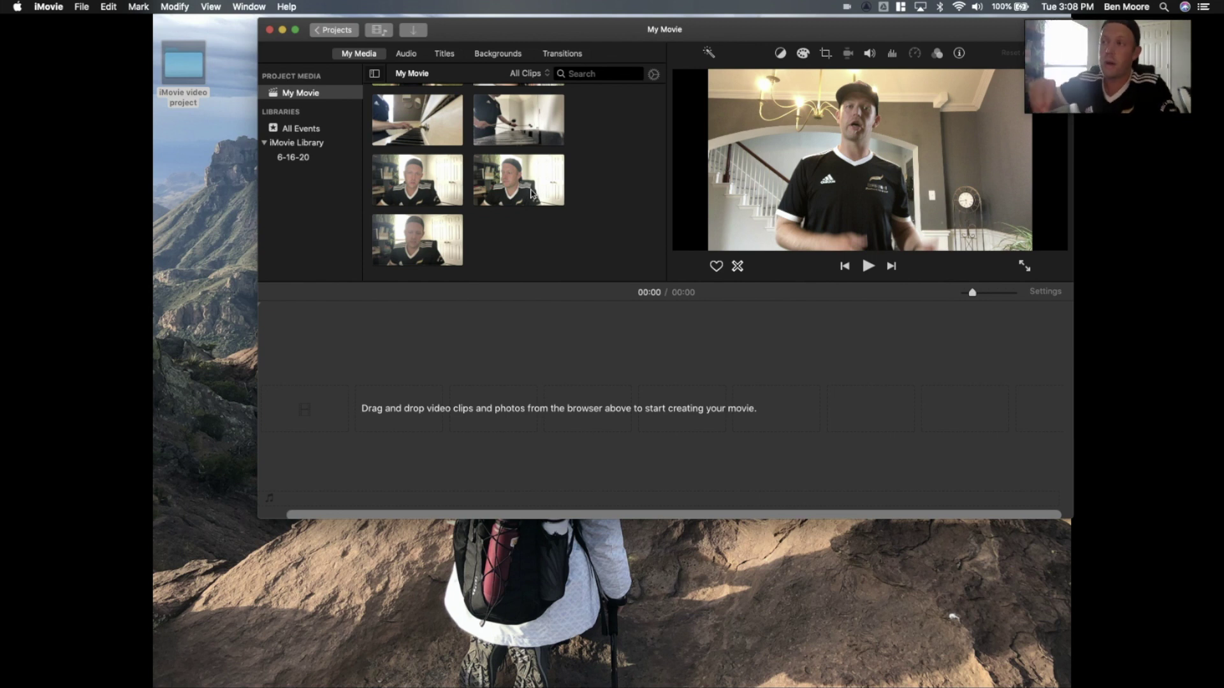
scroll(605, 210, "up", 2)
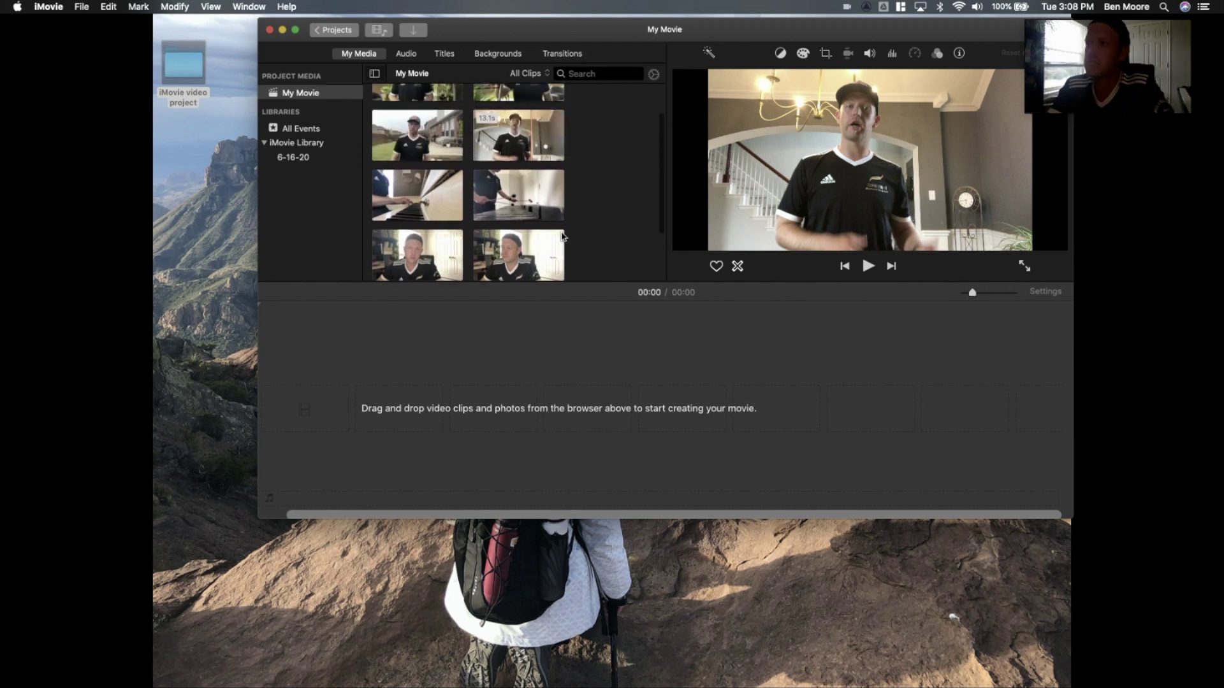
left_click(524, 197)
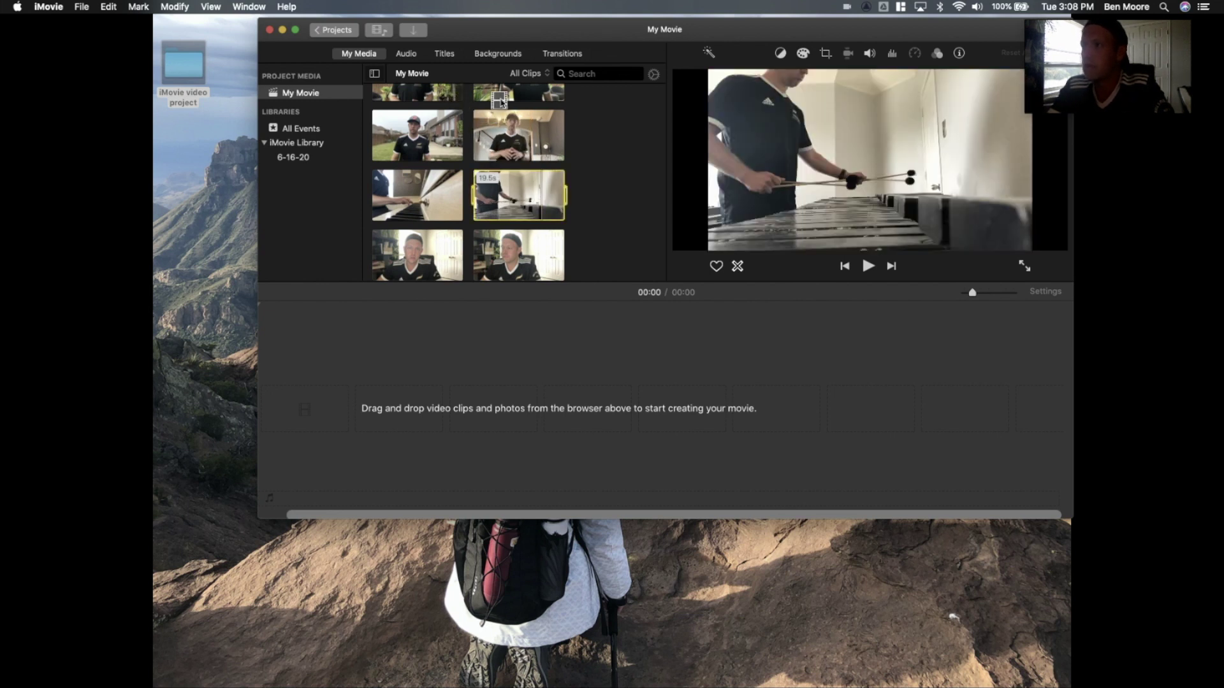
left_click(639, 196)
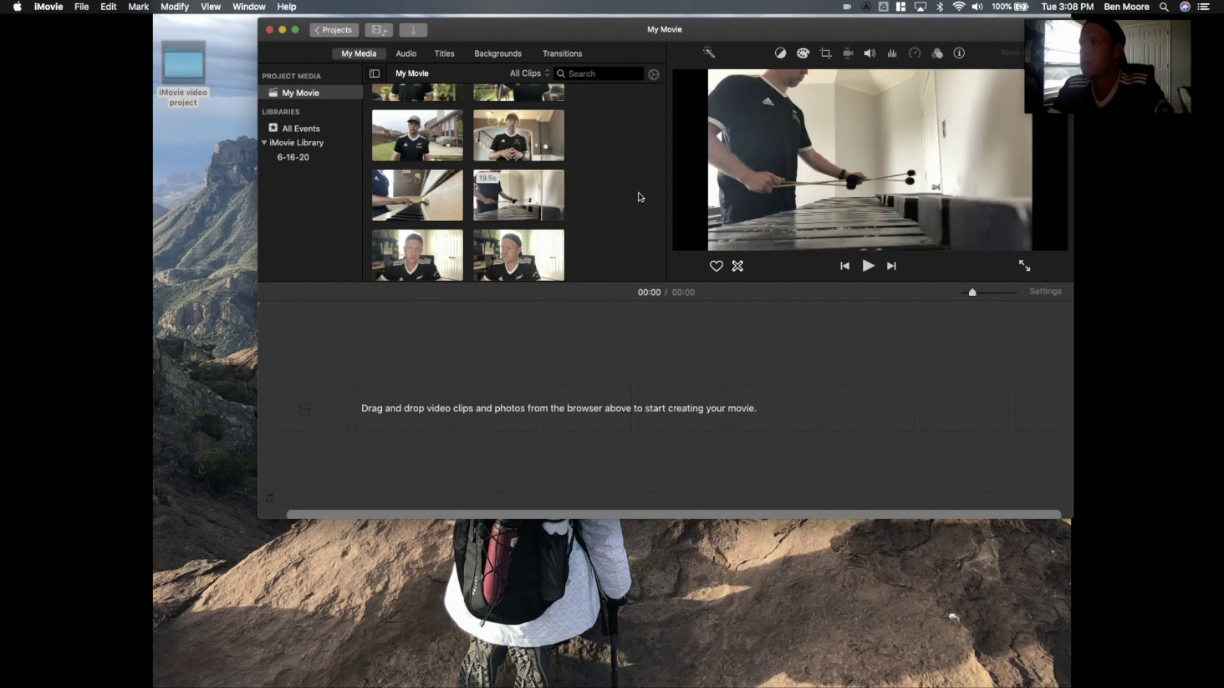
scroll(640, 197, "up", 2)
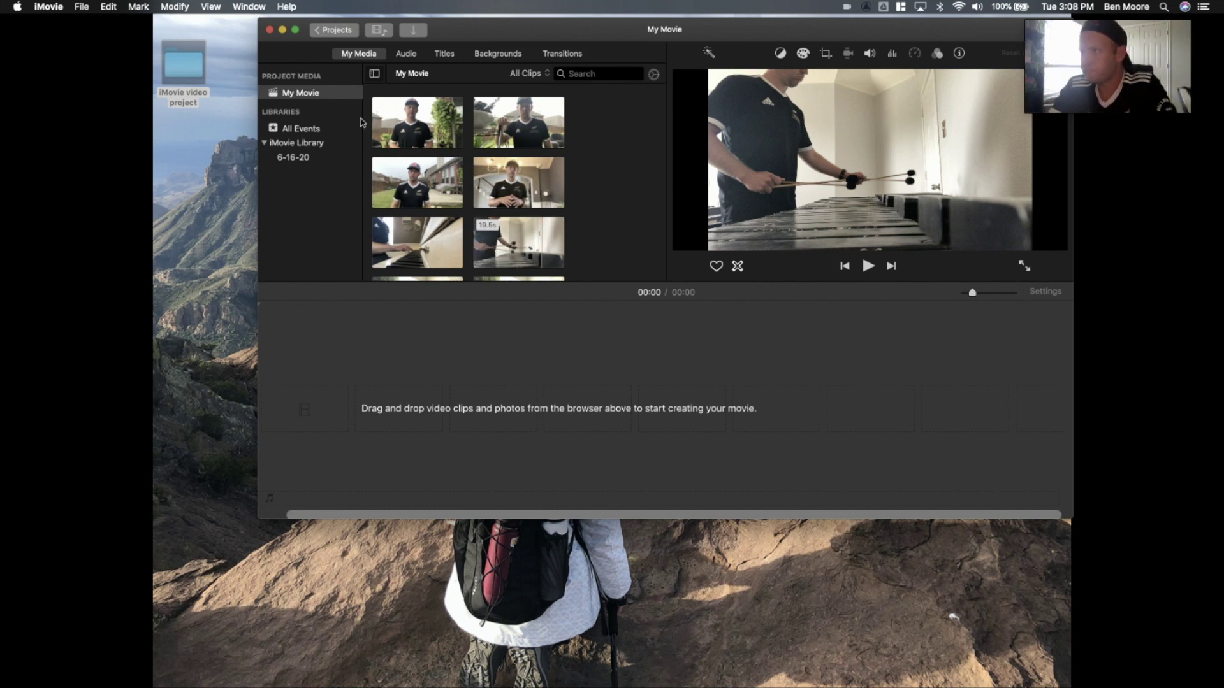
Preview the first backyard clip in the project media and add it to the empty timeline
left_click(426, 138)
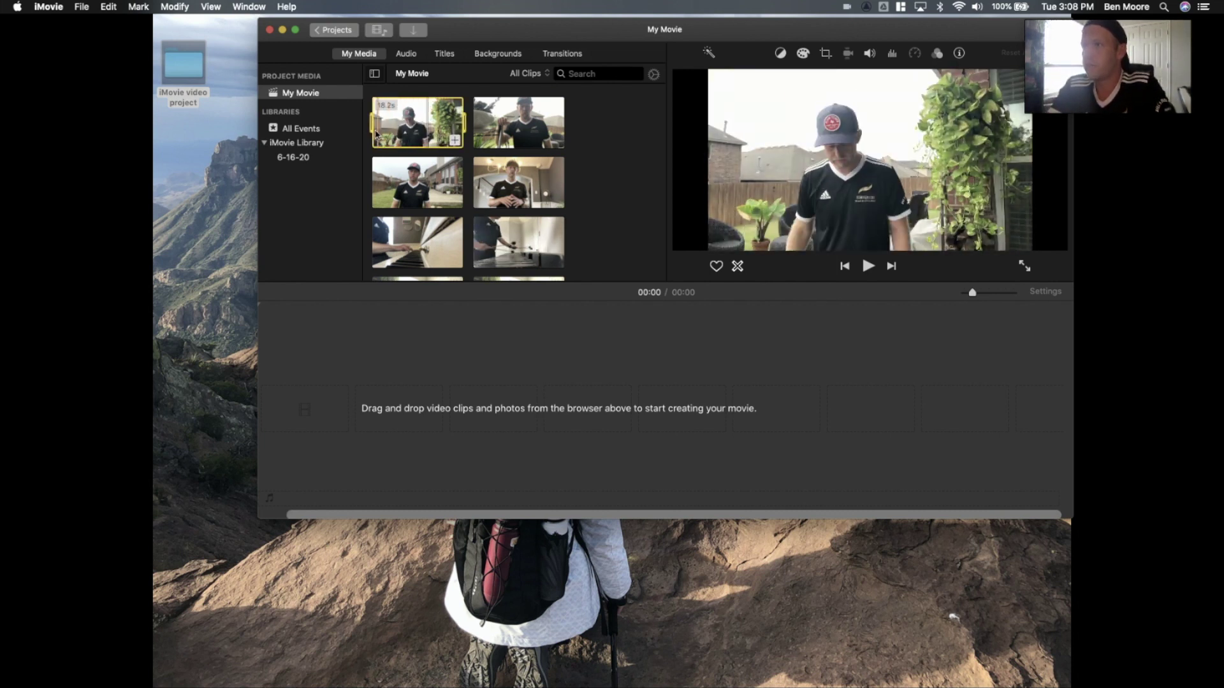
key("space")
key("space")
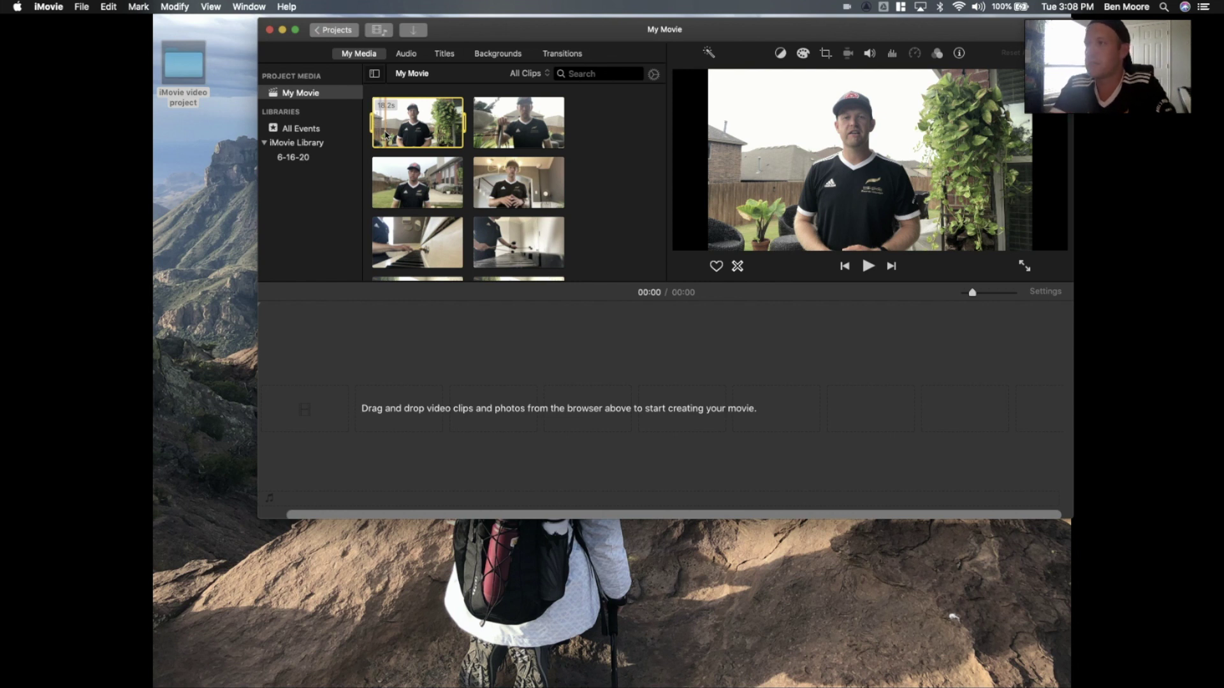
key("space")
key("space")
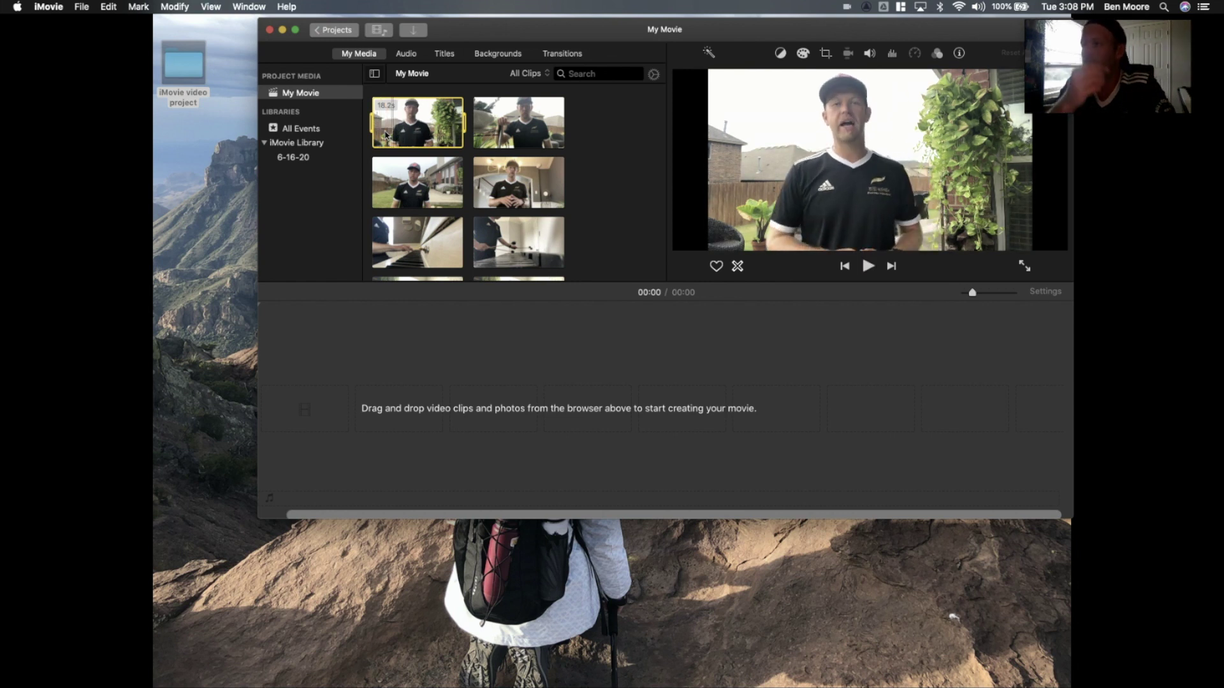
left_click_drag(386, 135, 317, 403)
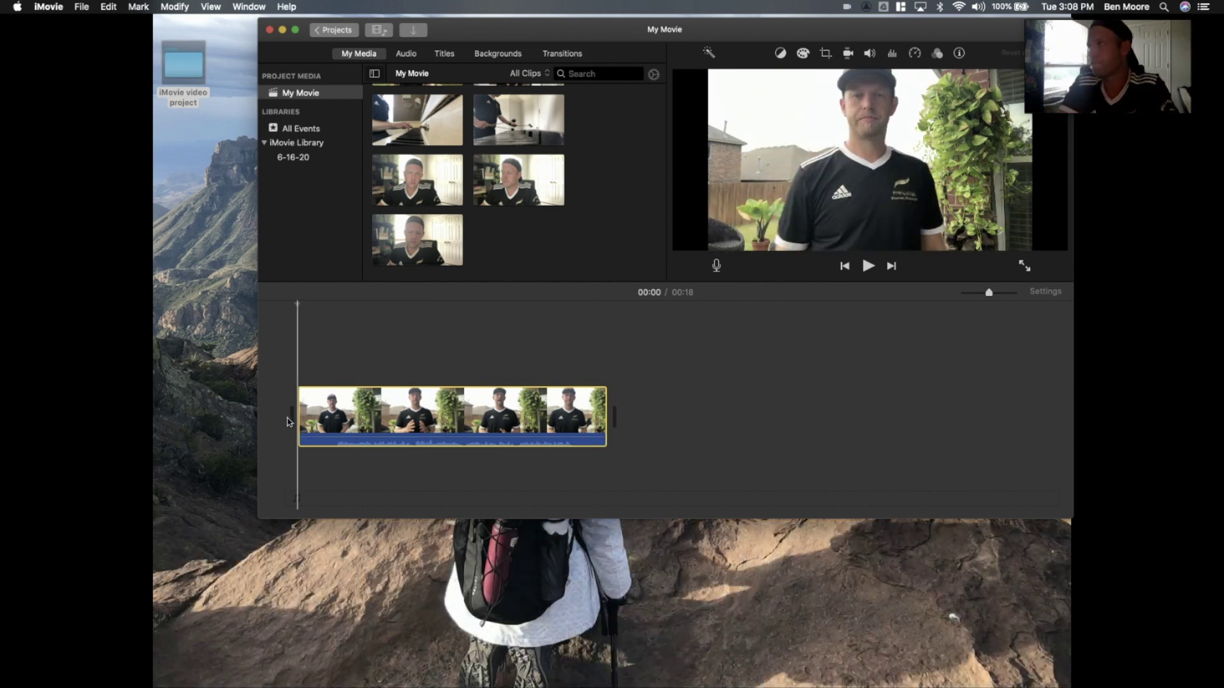
Play the start of the timeline clip to find where the speaking begins, and split the clip about 2 seconds in
key("space")
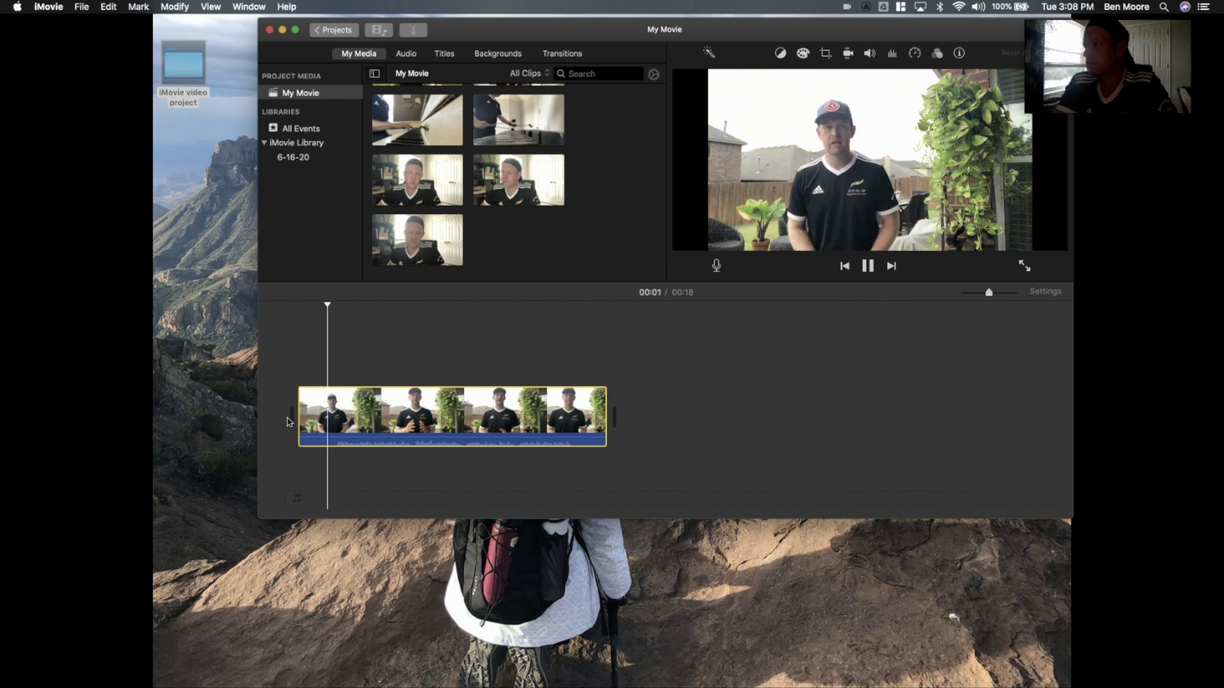
key("space")
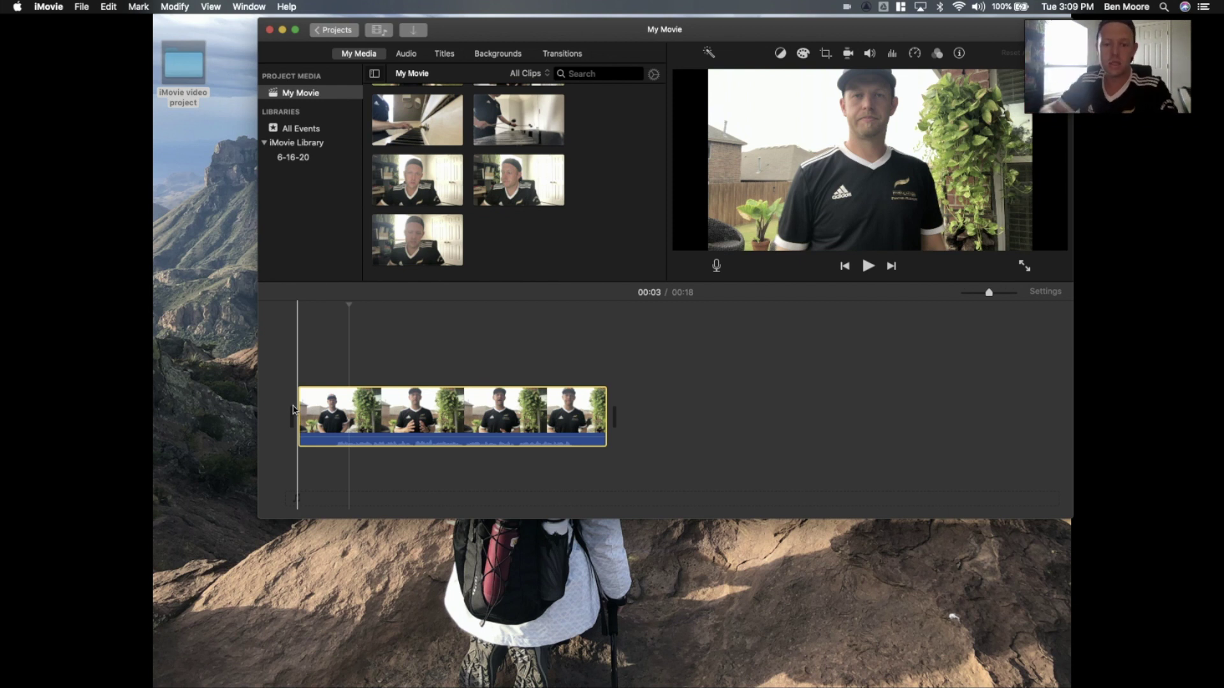
key("space")
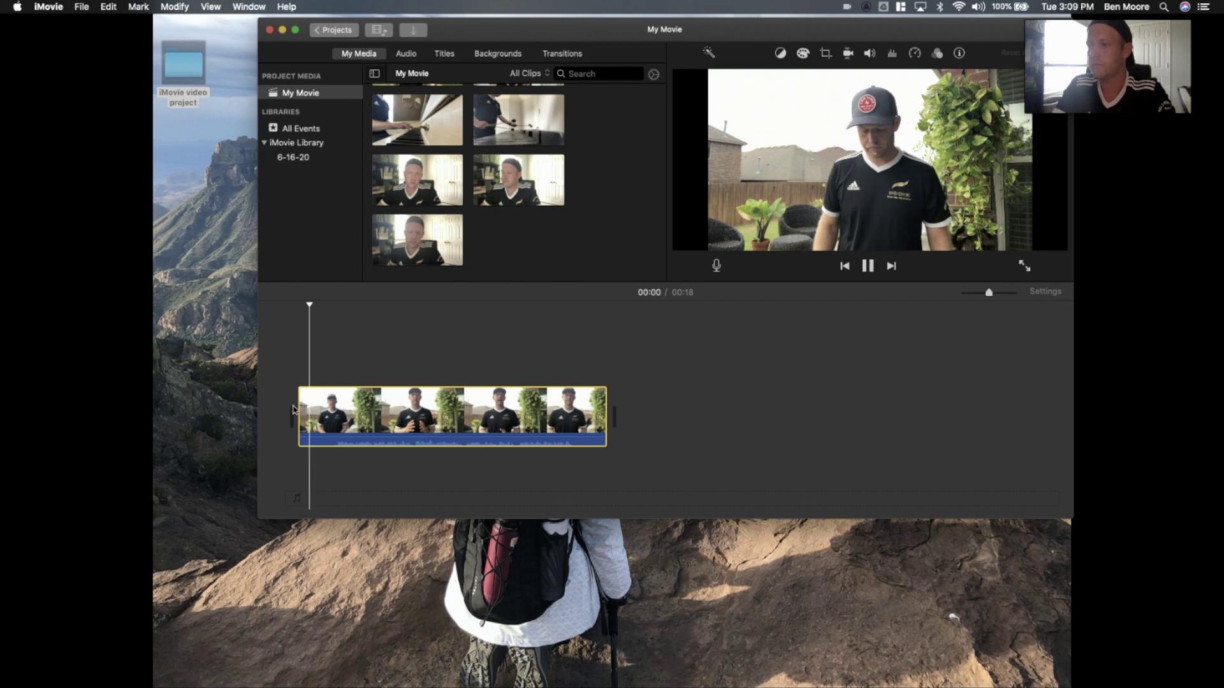
key("space")
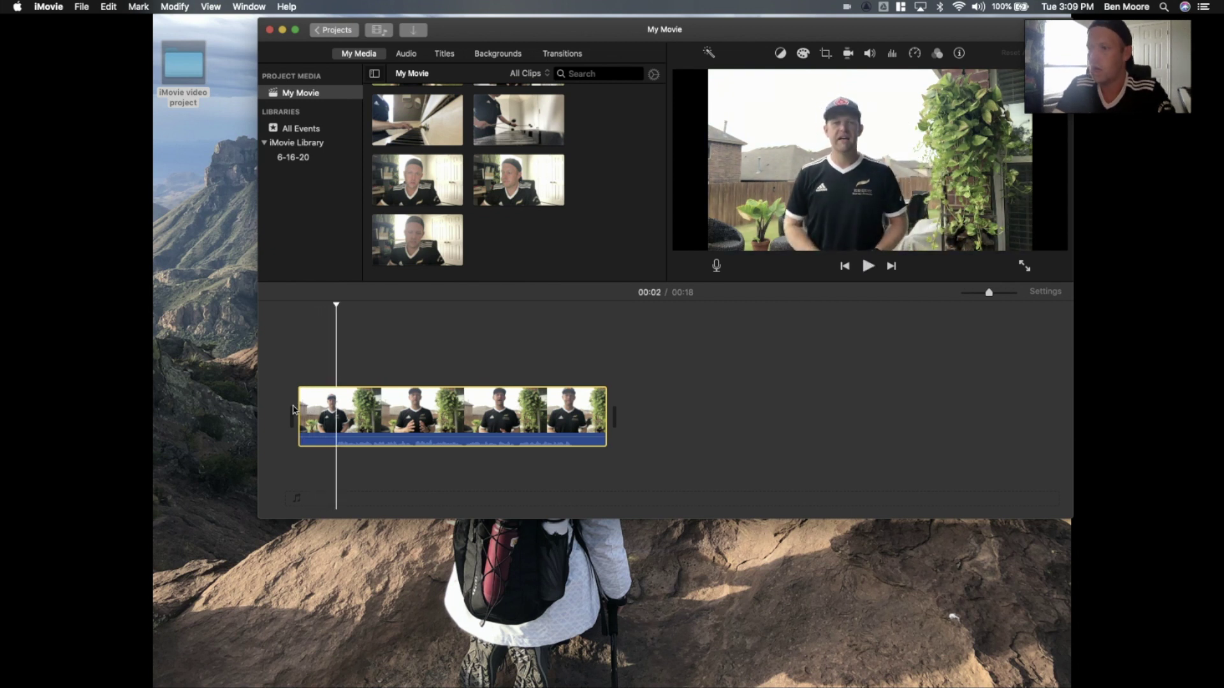
left_click(332, 431)
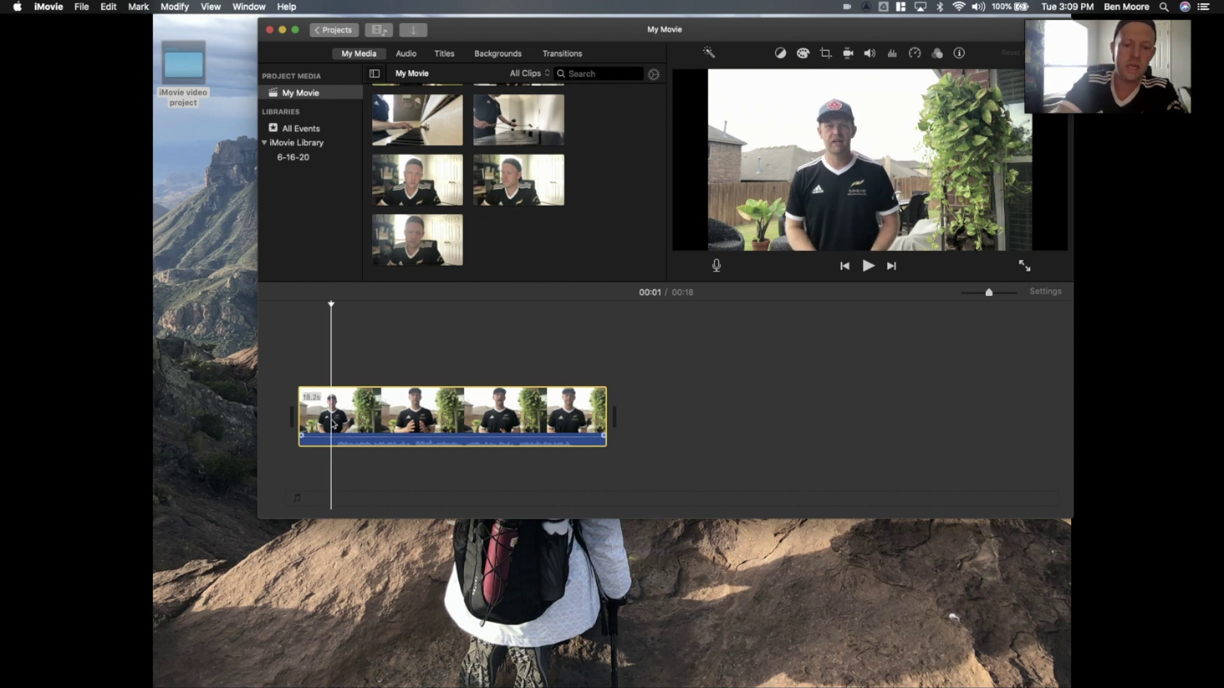
key("super+b")
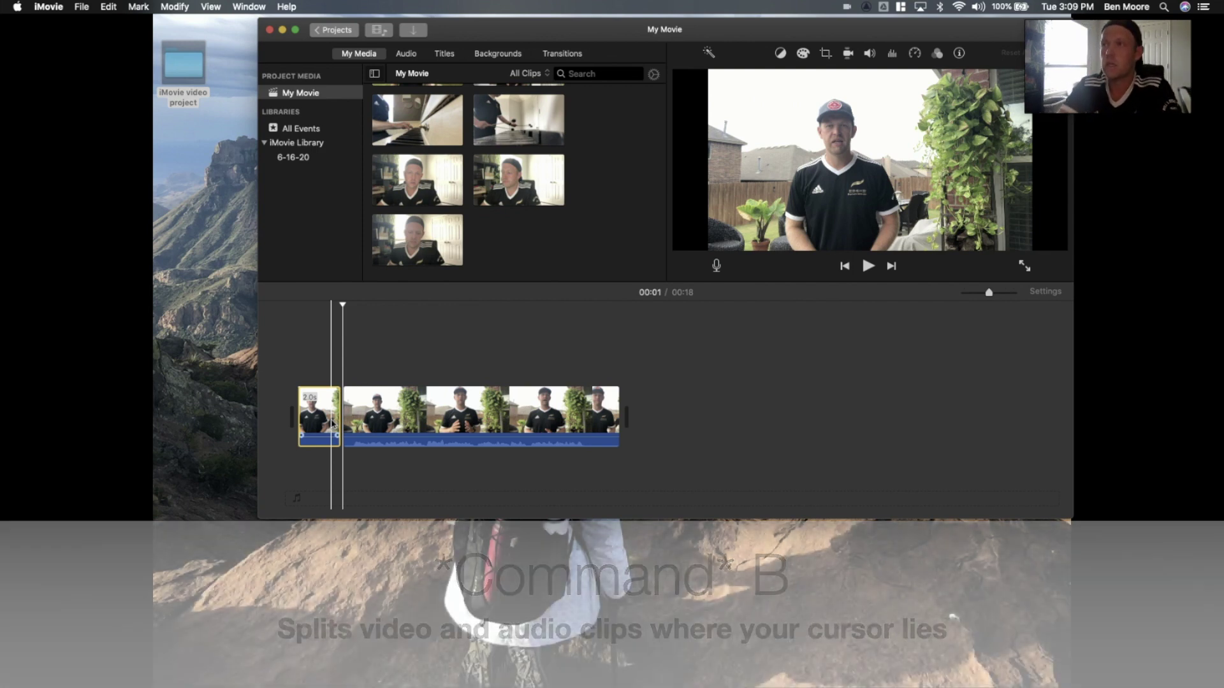
Examine the clip modification commands to locate Split Clip, placing the playhead inside the longer timeline clip
left_click(173, 7)
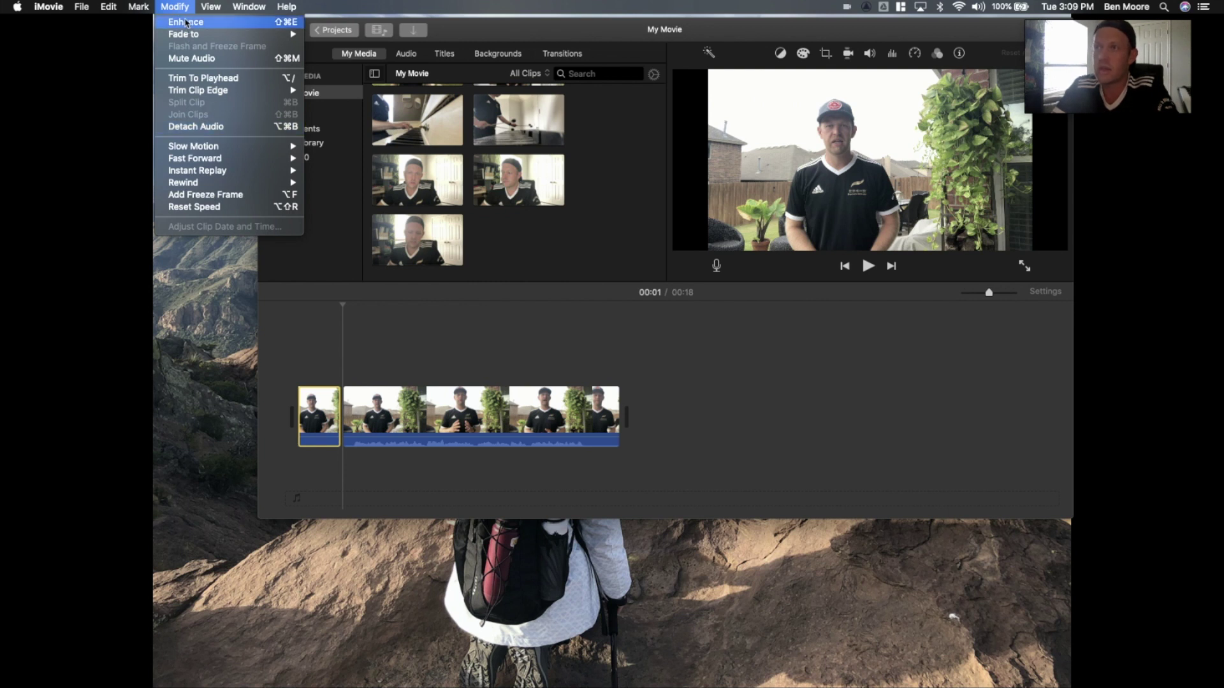
left_click(357, 368)
left_click(355, 367)
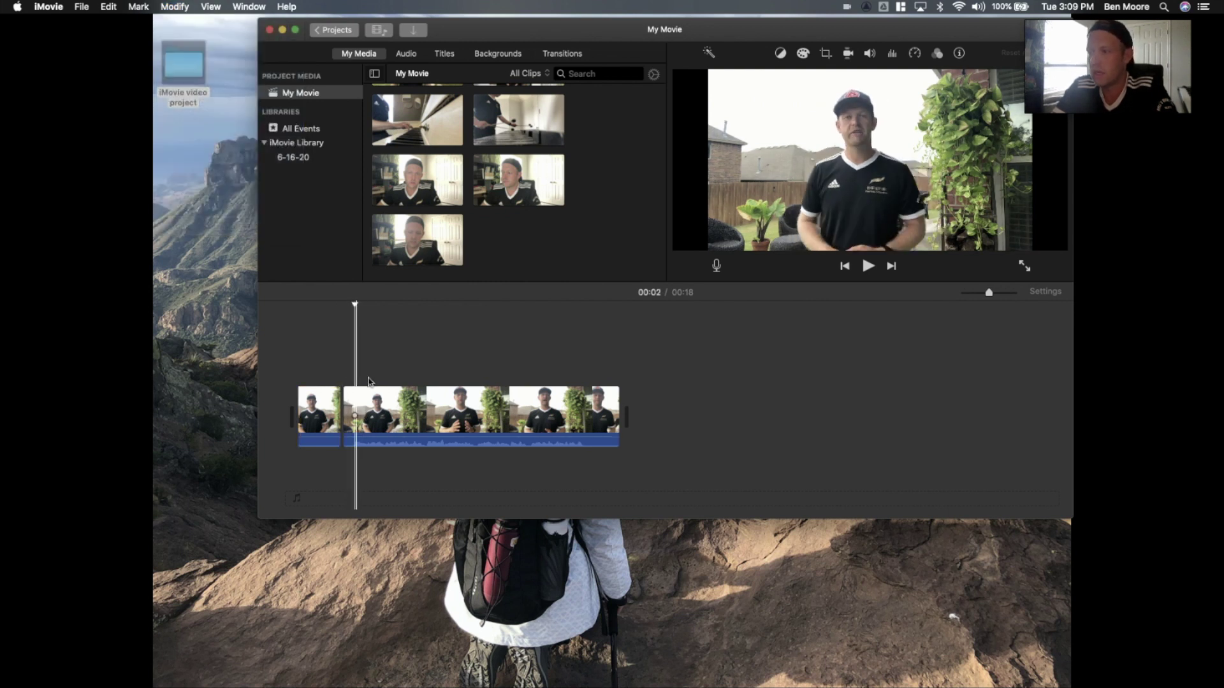
left_click(423, 363)
left_click(434, 360)
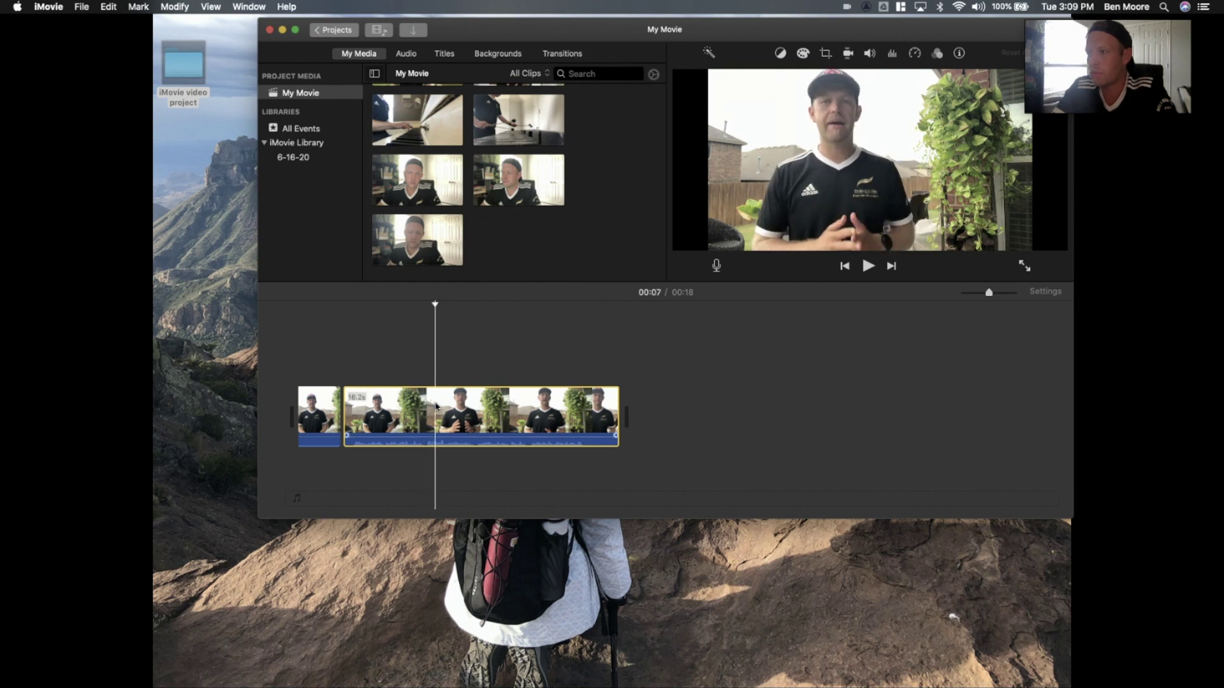
left_click(172, 7)
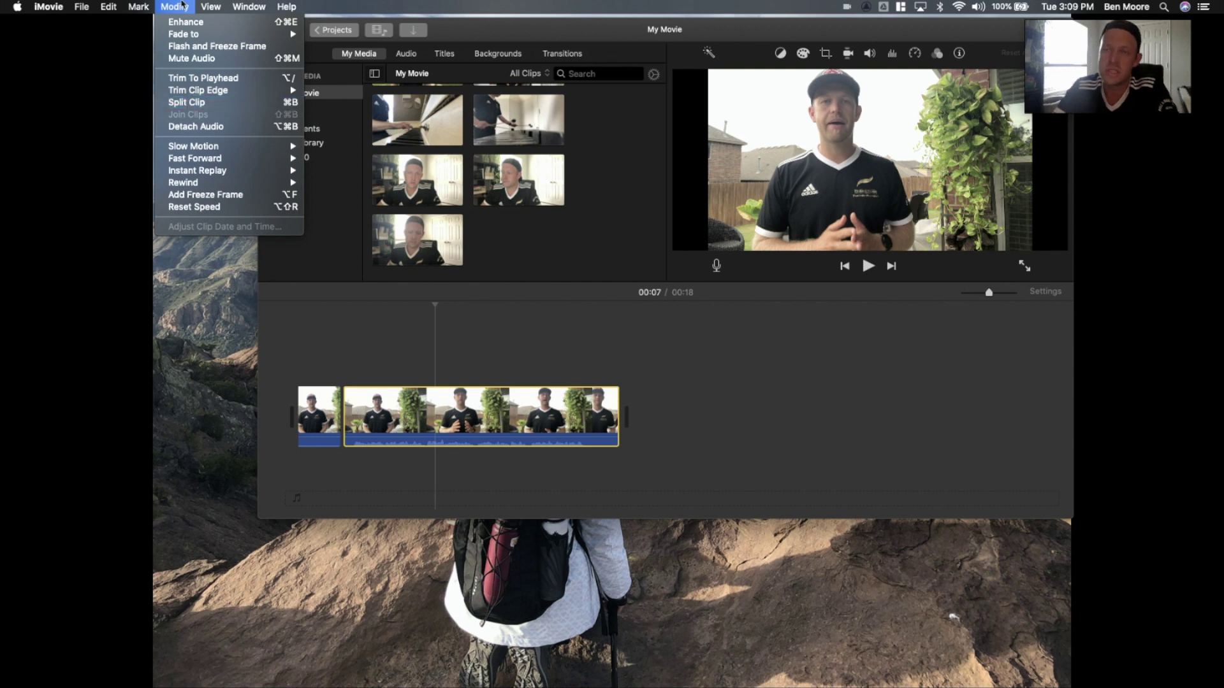
left_click(178, 6)
left_click(339, 357)
Delete the short opening piece of the split clip and play back the new beginning
left_click(318, 413)
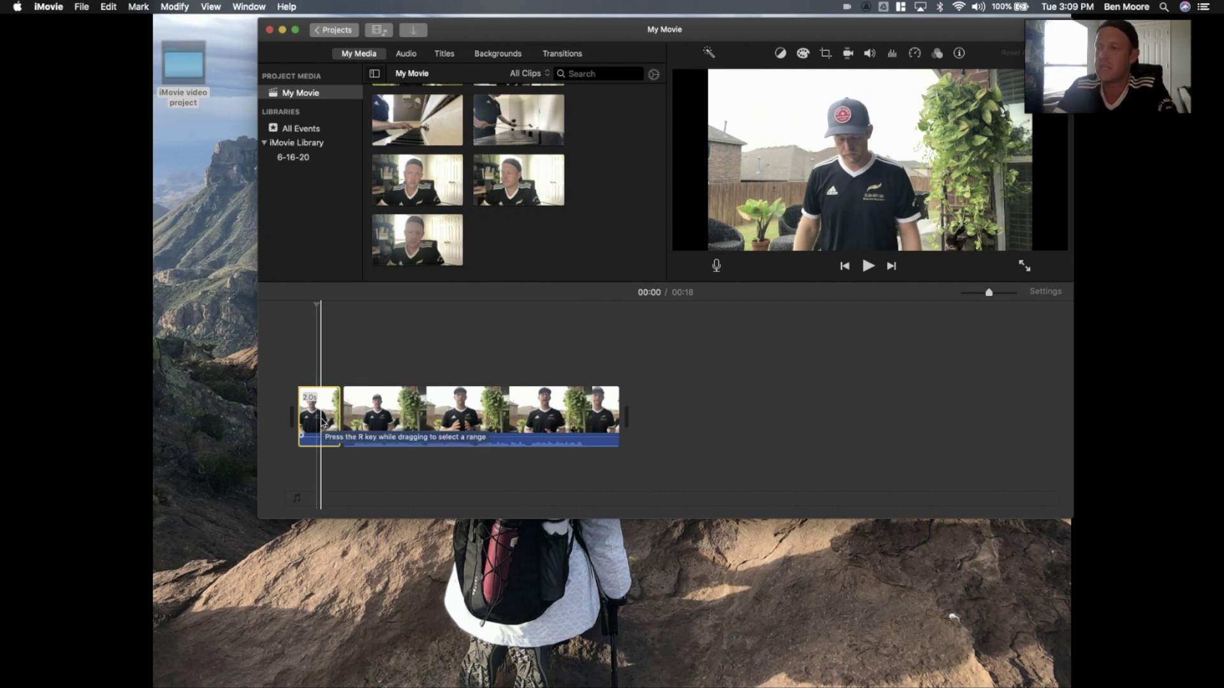
key("Delete")
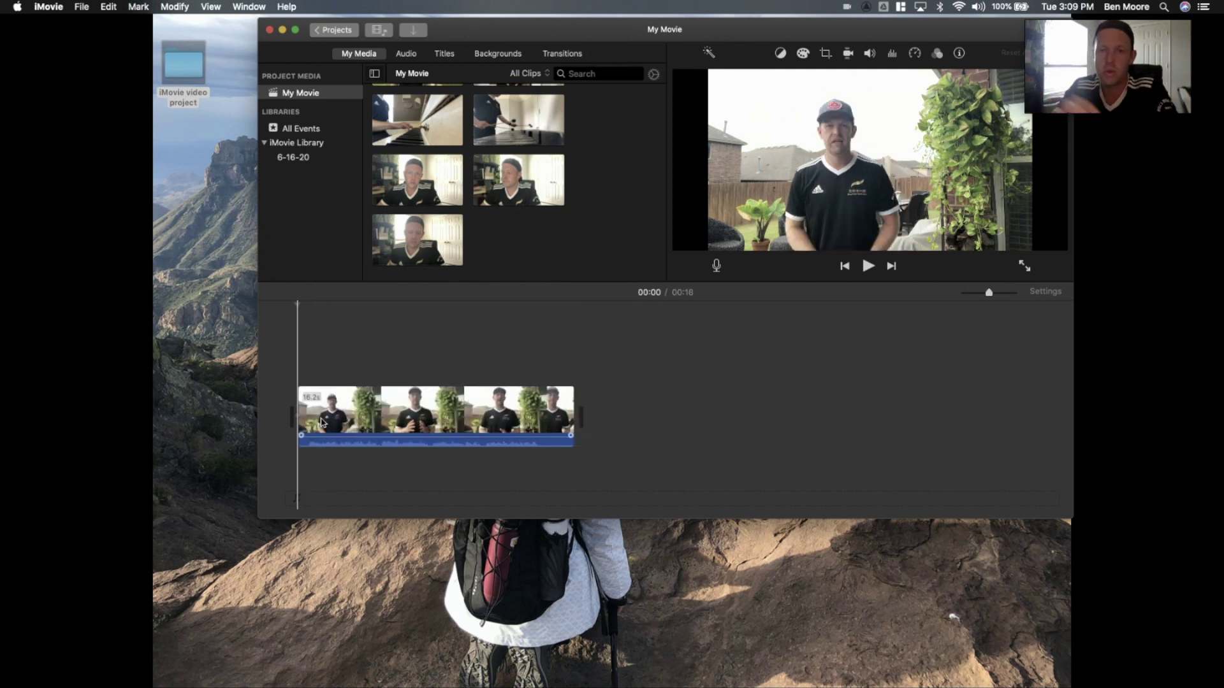
key("space")
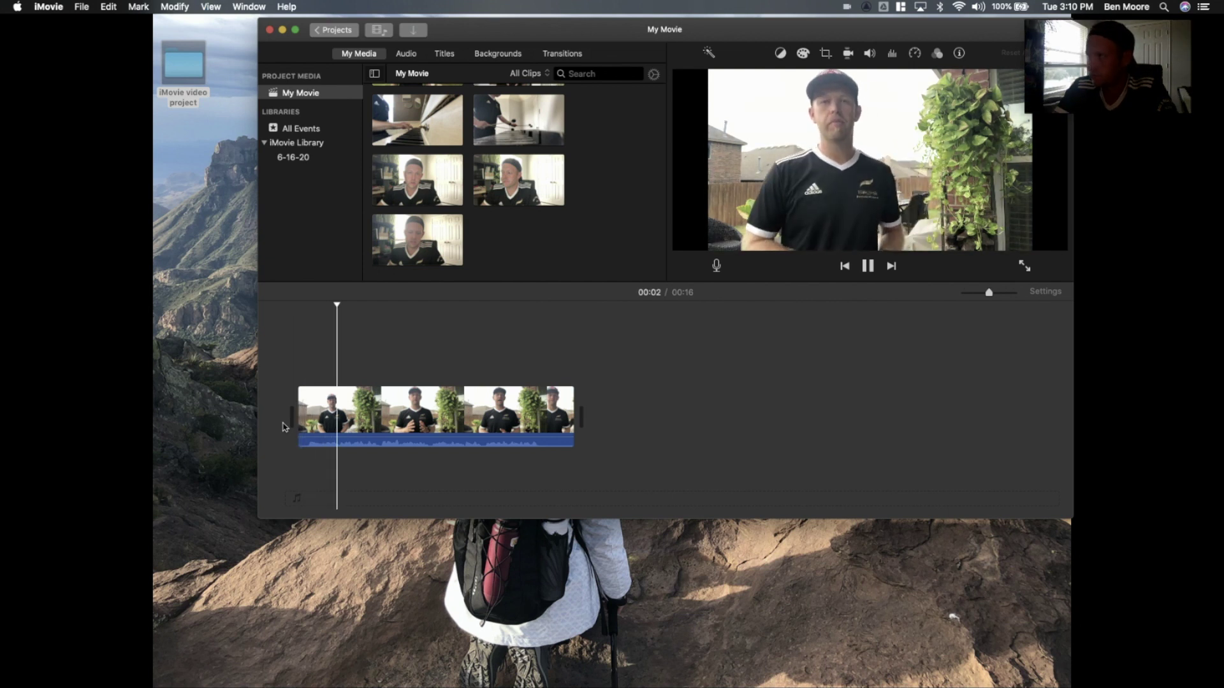
key("space")
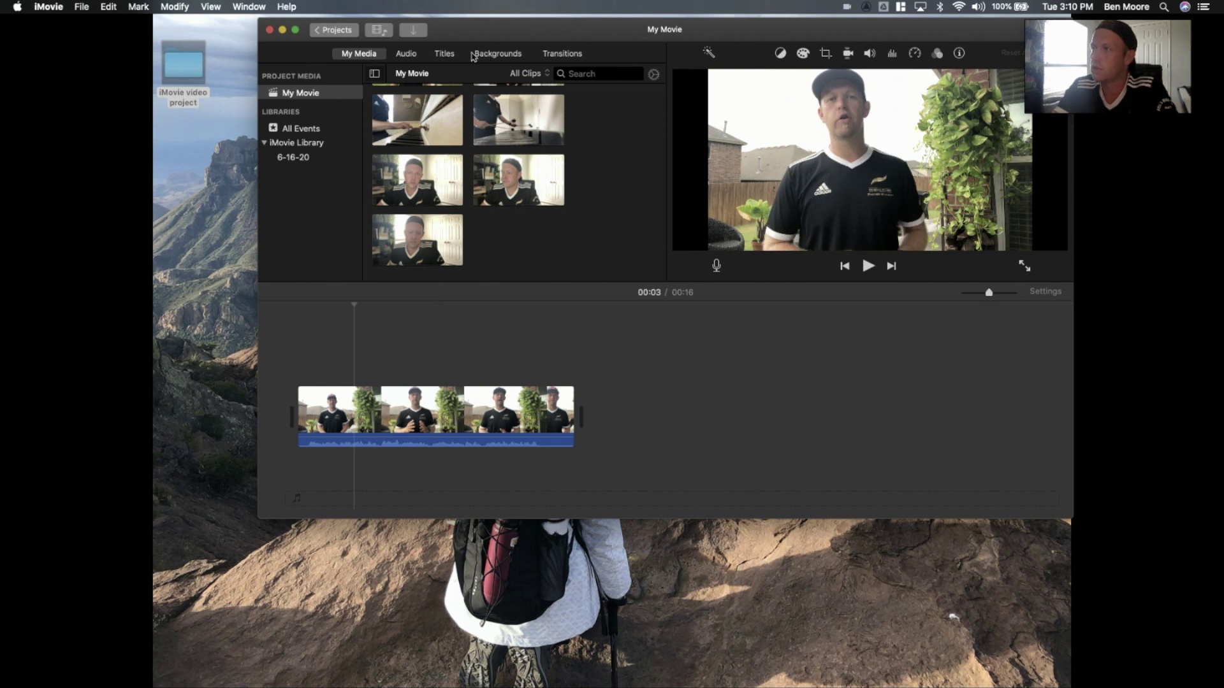
Add a Cross Blur transition before the timeline clip and play it back
left_click(560, 56)
scroll(346, 204, "down", 5)
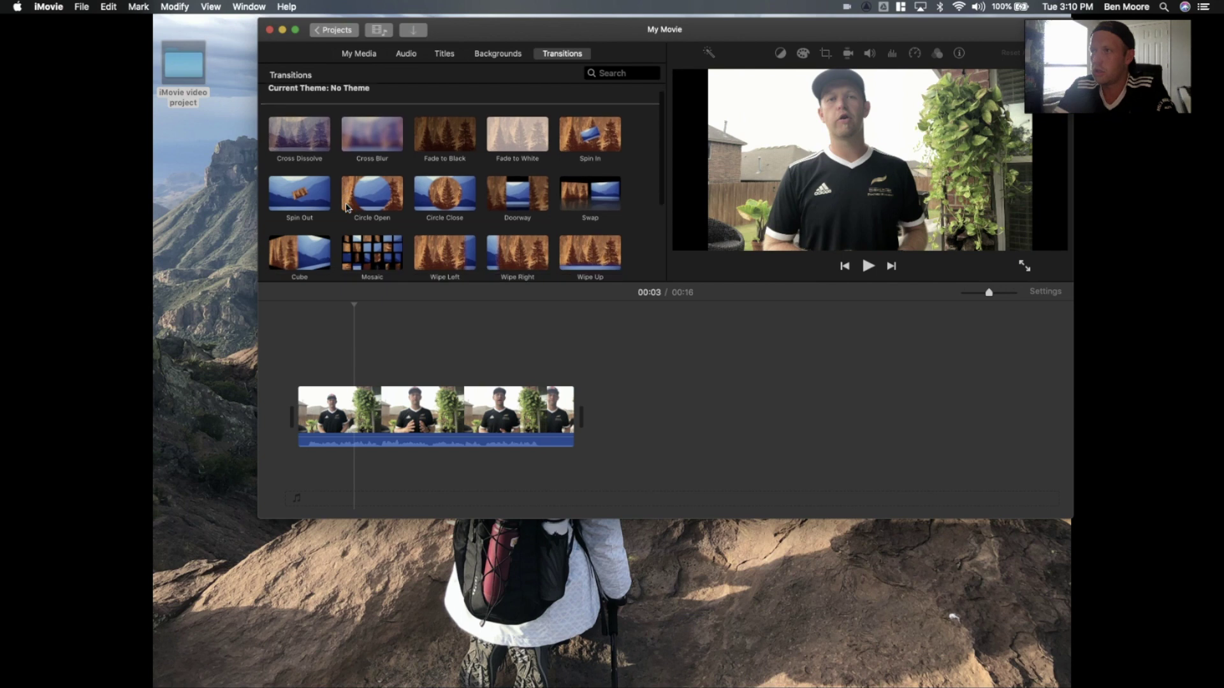
scroll(345, 207, "up", 5)
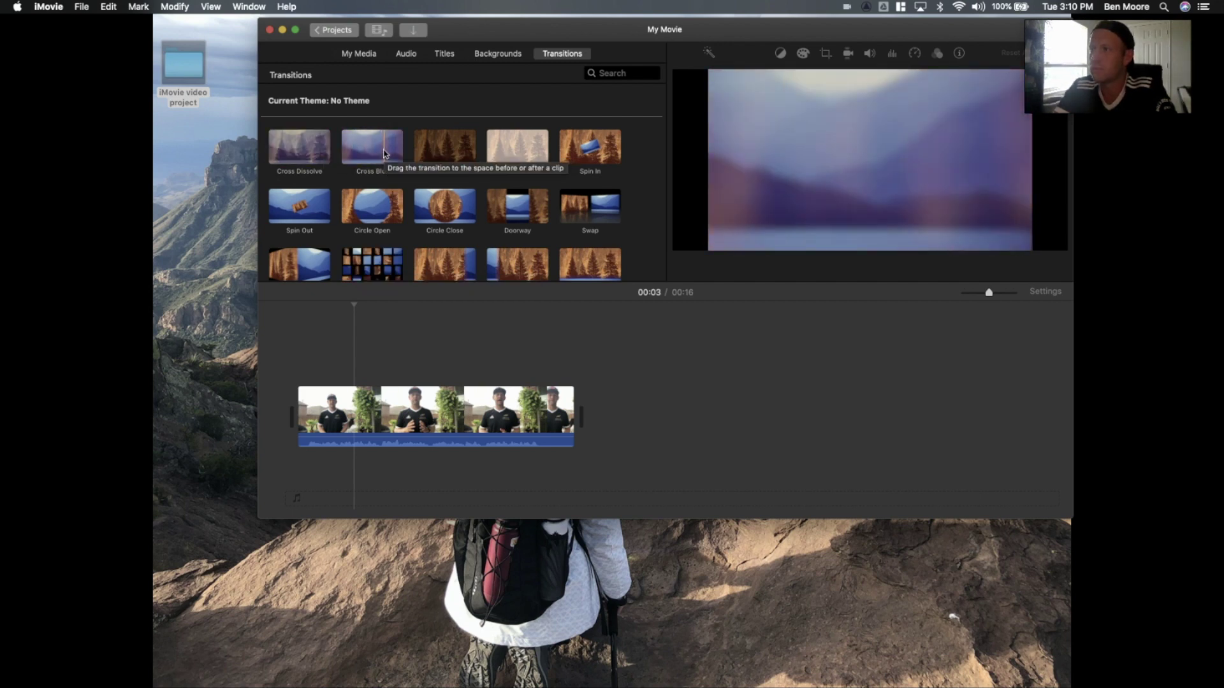
mouse_move(384, 153)
left_mouse_down()
mouse_move(241, 410)
mouse_move(293, 417)
mouse_move(281, 421)
left_mouse_up()
left_click_drag(378, 153, 288, 421)
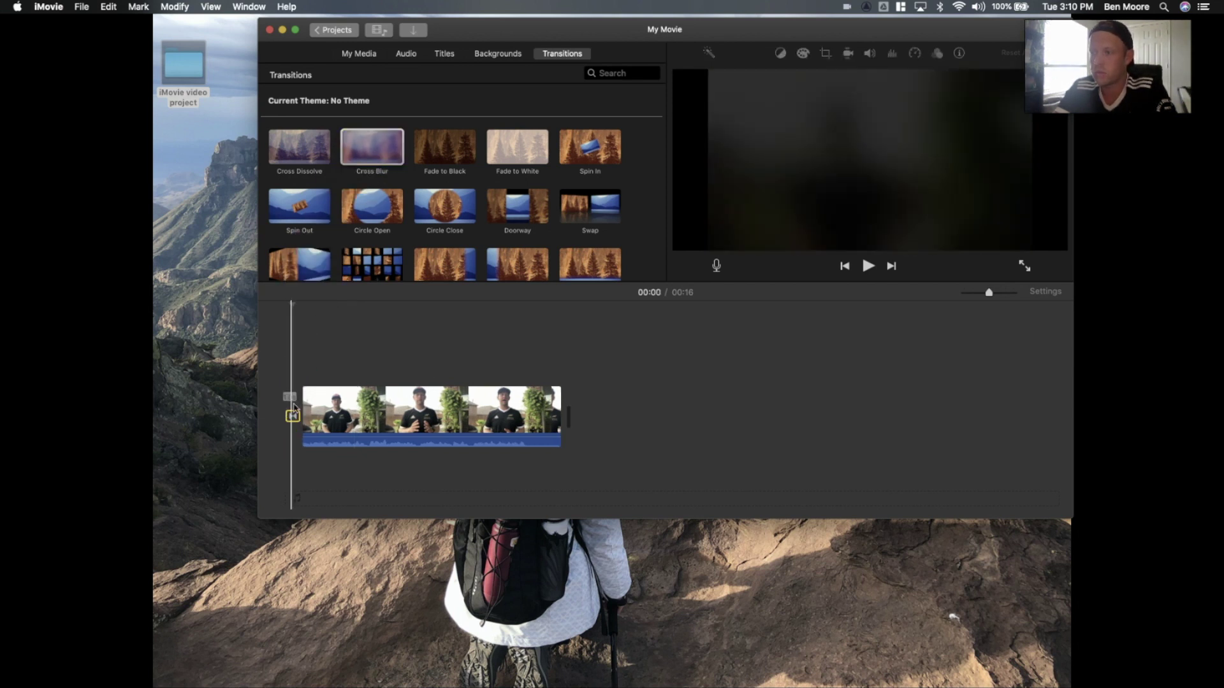
key("space")
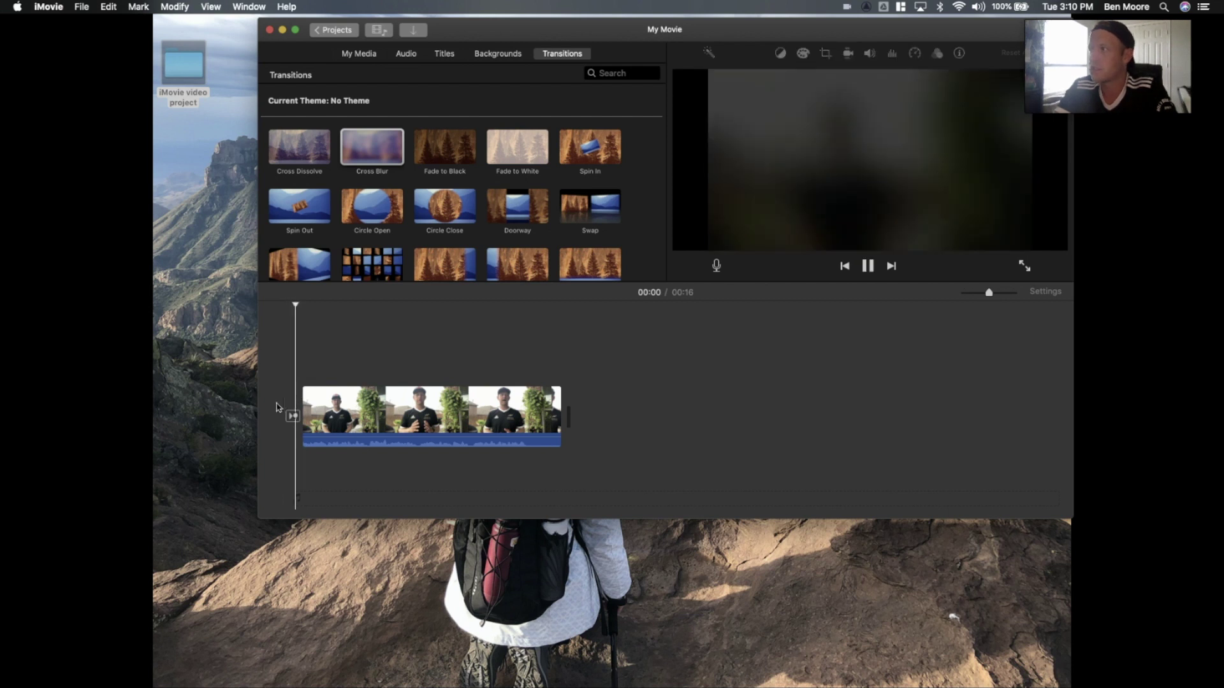
key("space")
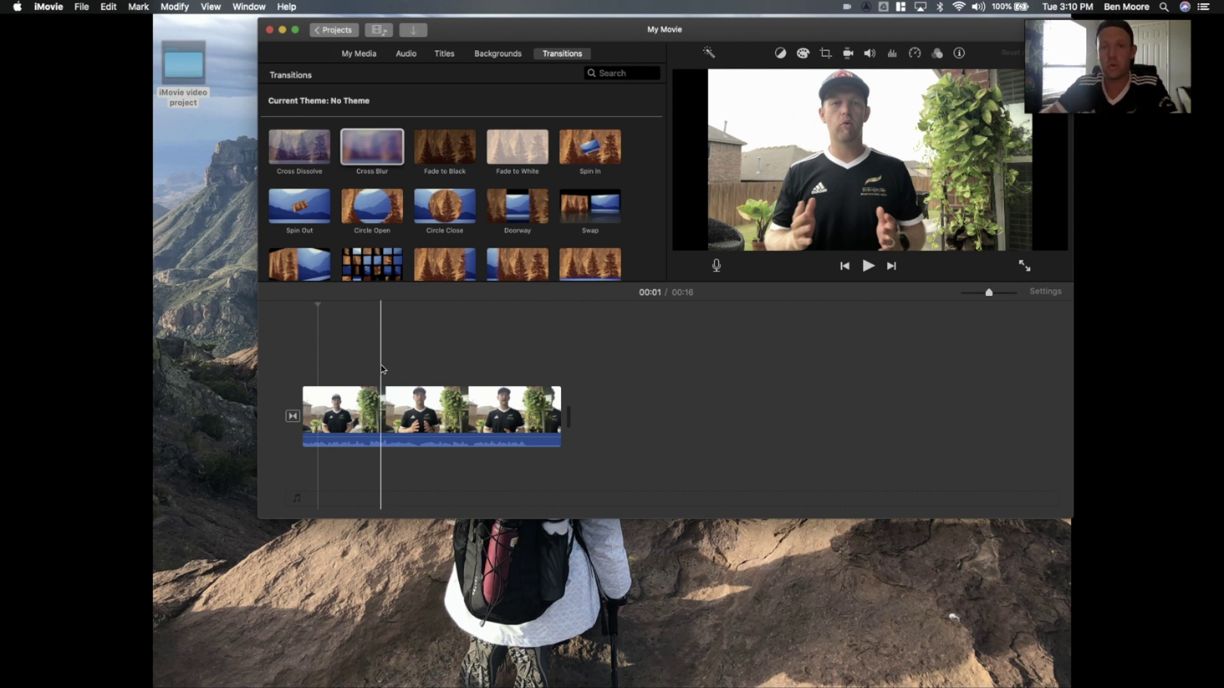
Add a Focus Lower Third title at the start of the timeline, before the Cross Blur transition
left_click(445, 55)
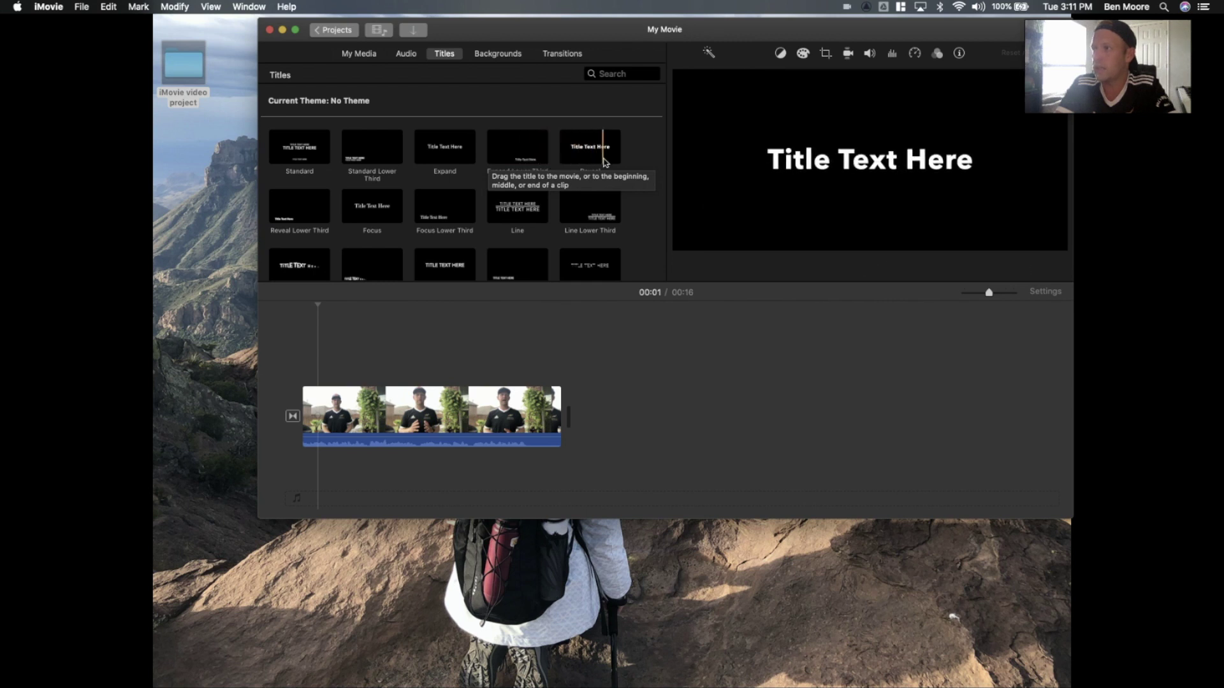
left_click(449, 212)
left_click_drag(449, 212, 274, 417)
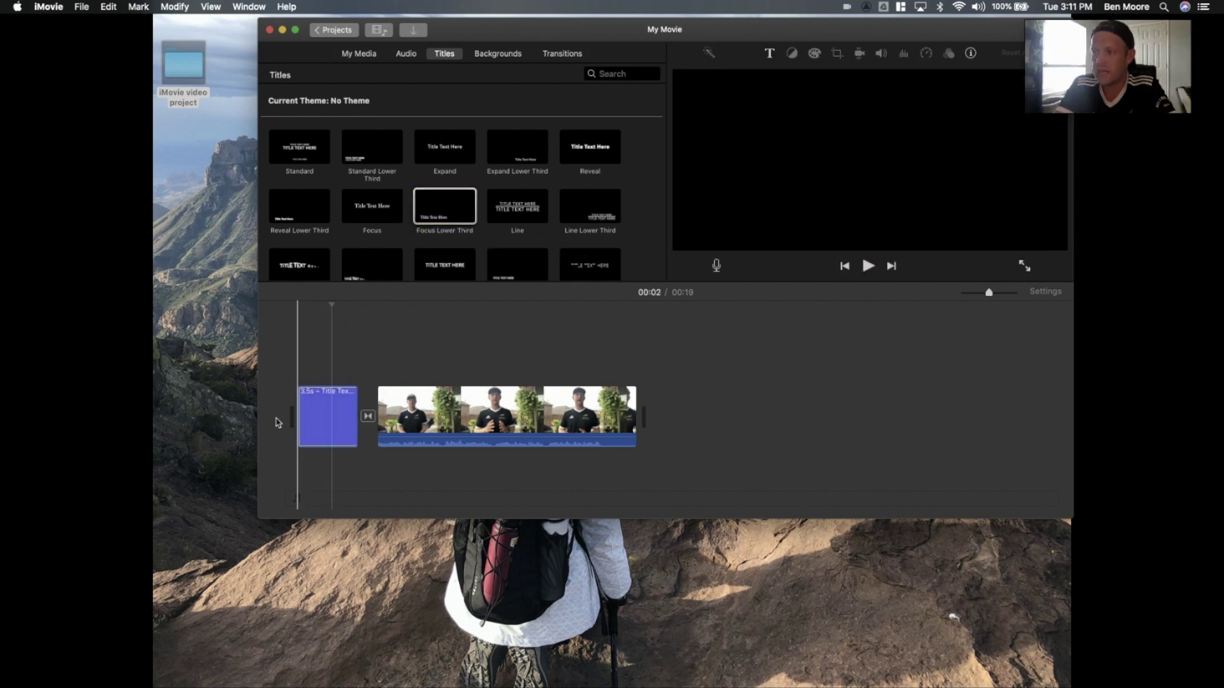
left_click(322, 421)
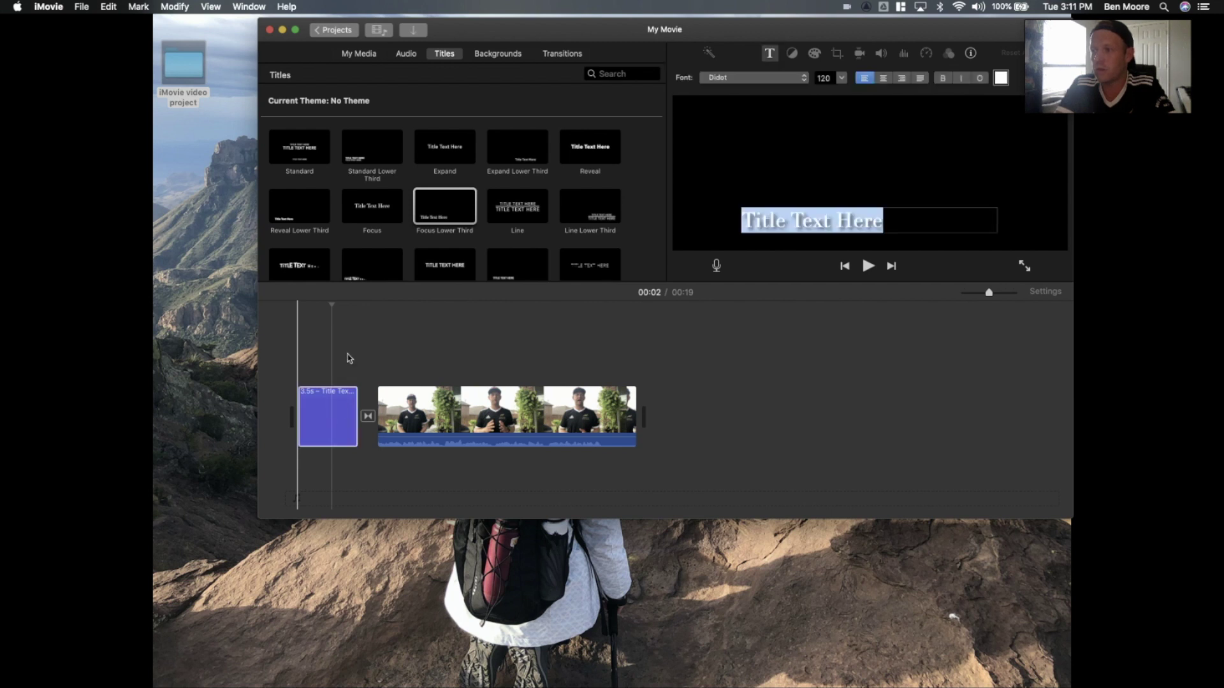
left_click(330, 428)
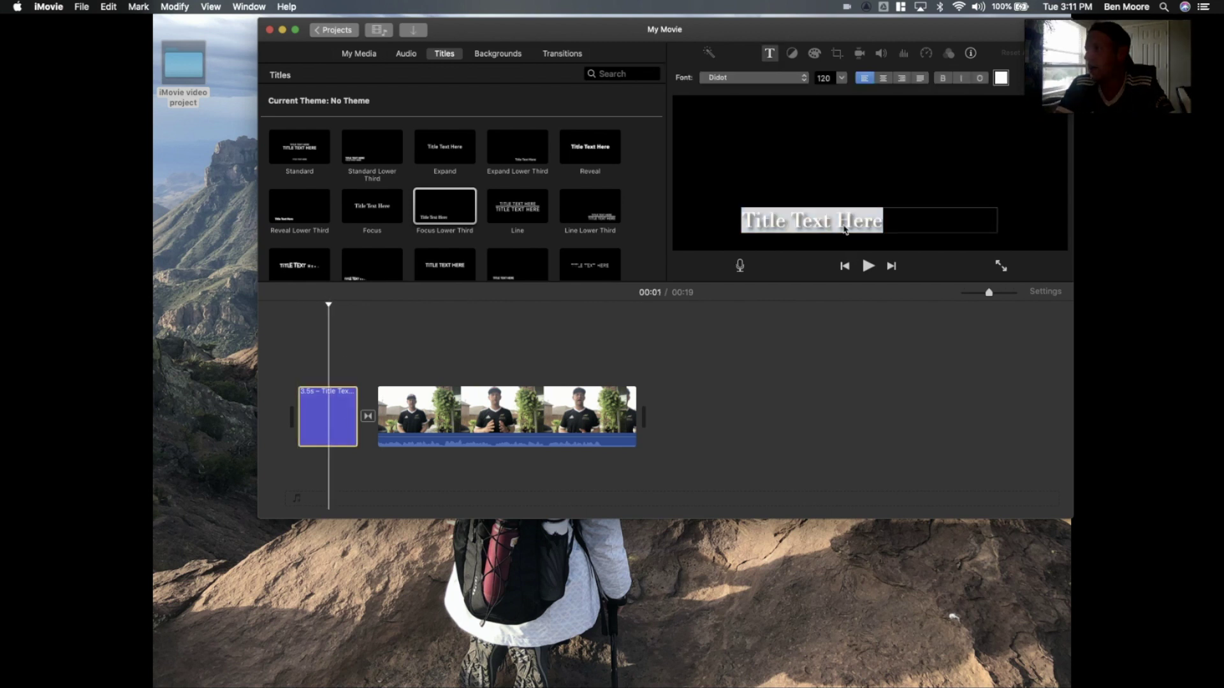
left_click(593, 361)
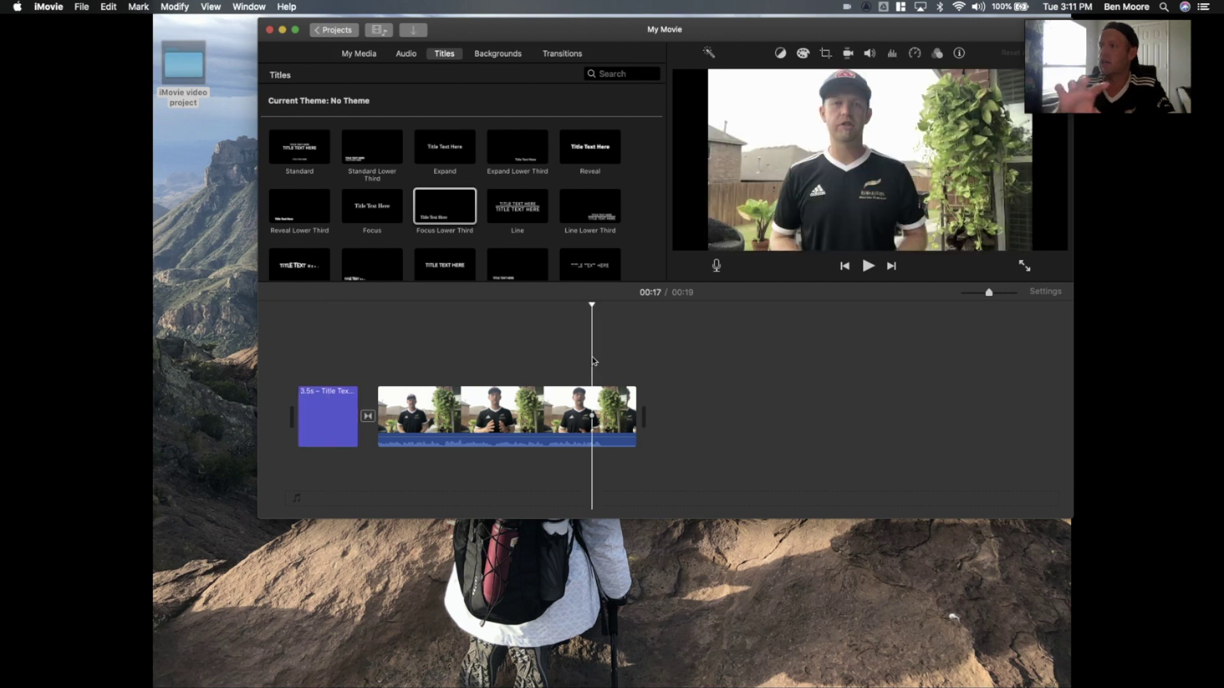
Set the opening title's text to "iMovie Editing Basics"
left_click(317, 434)
double_click(322, 426)
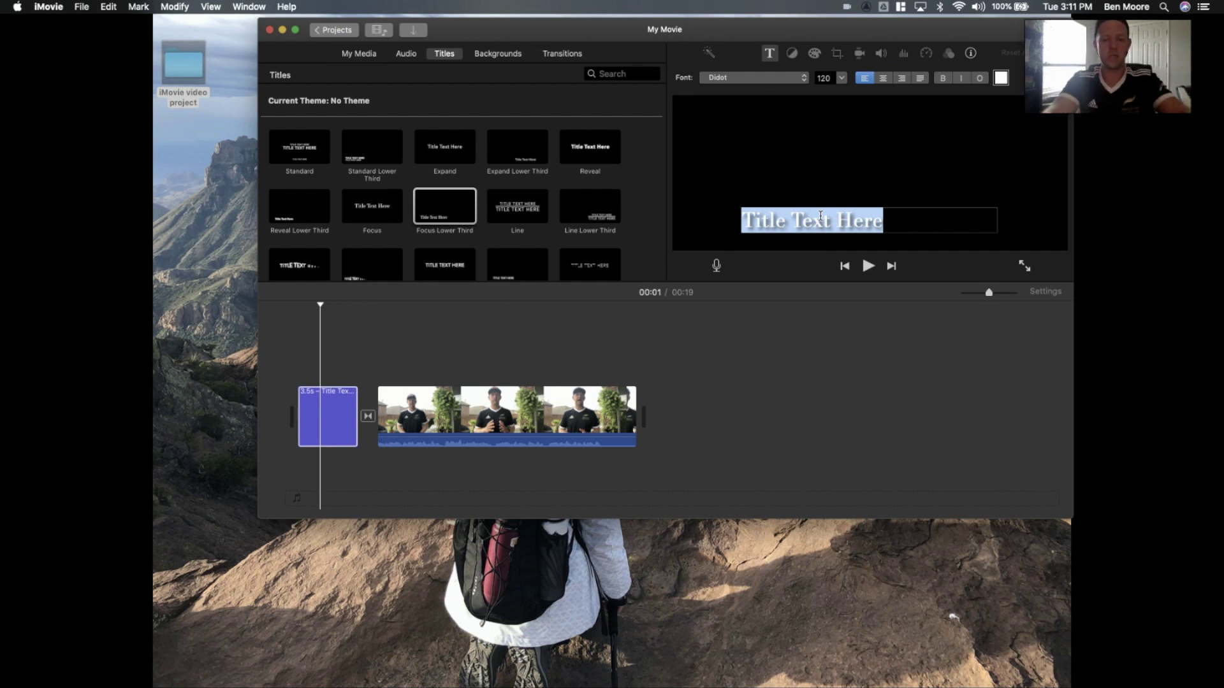
type("iMovie")
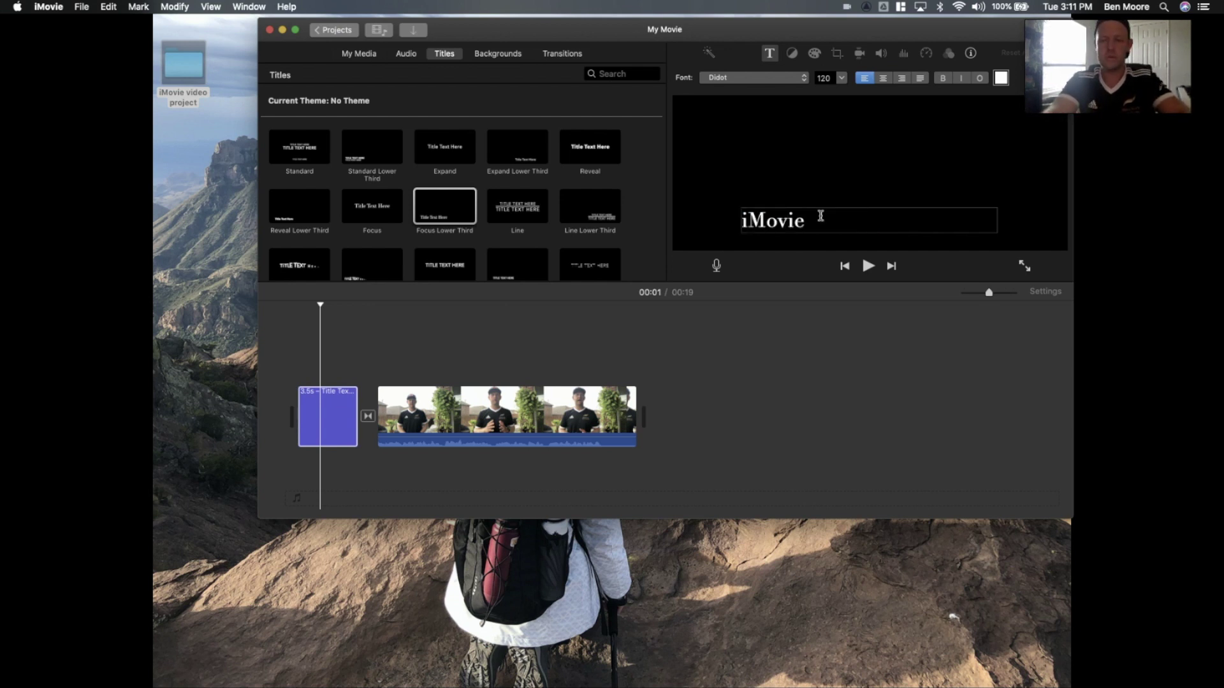
type(" bas")
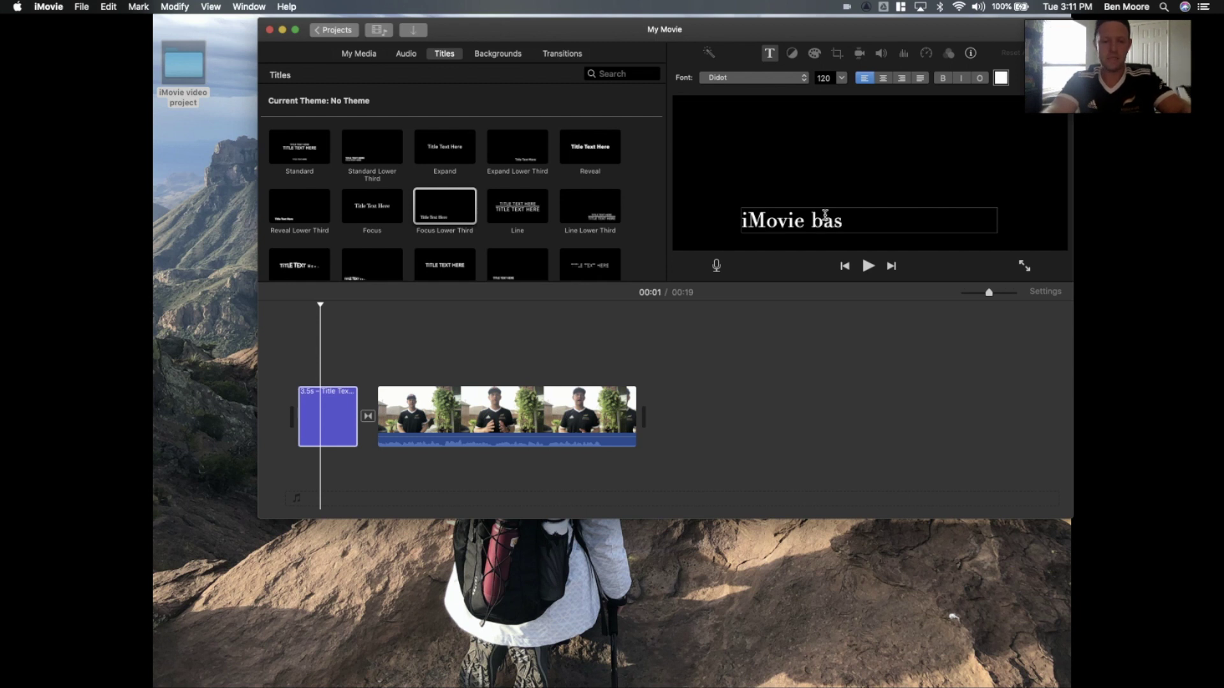
key("BackSpace")
key("BackSpace")
key("BackSpace")
key("BackSpace")
key("BackSpace")
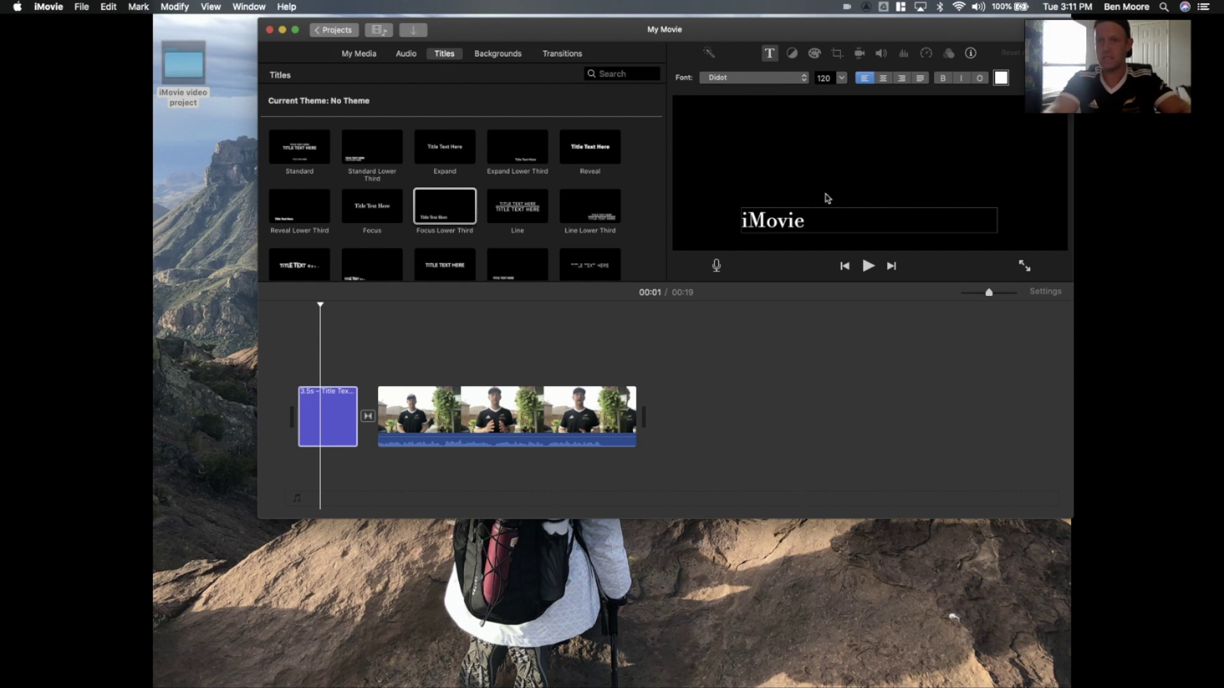
type("Editing")
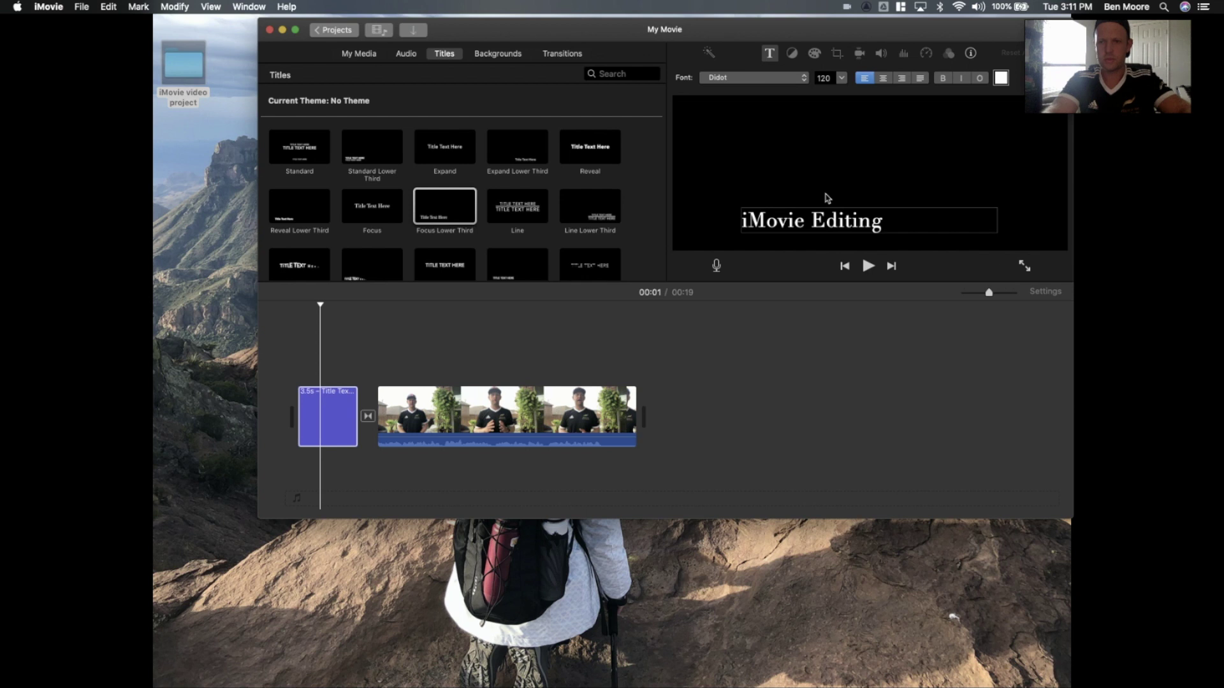
type(" Basics")
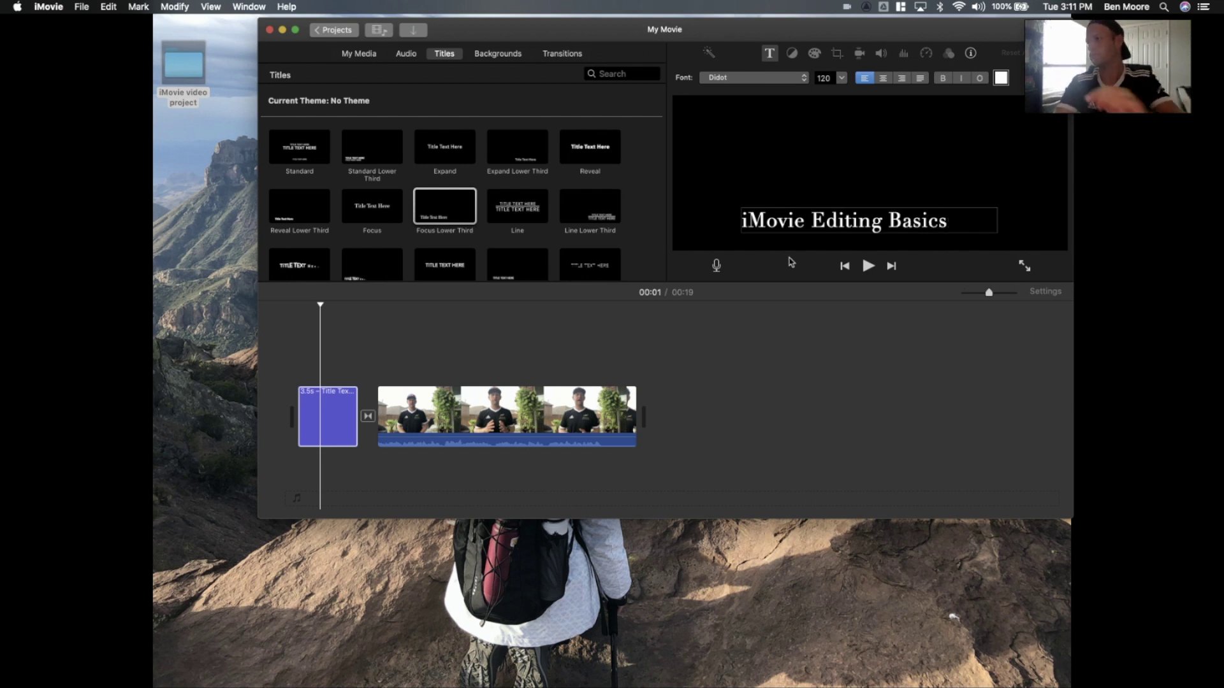
left_click(674, 357)
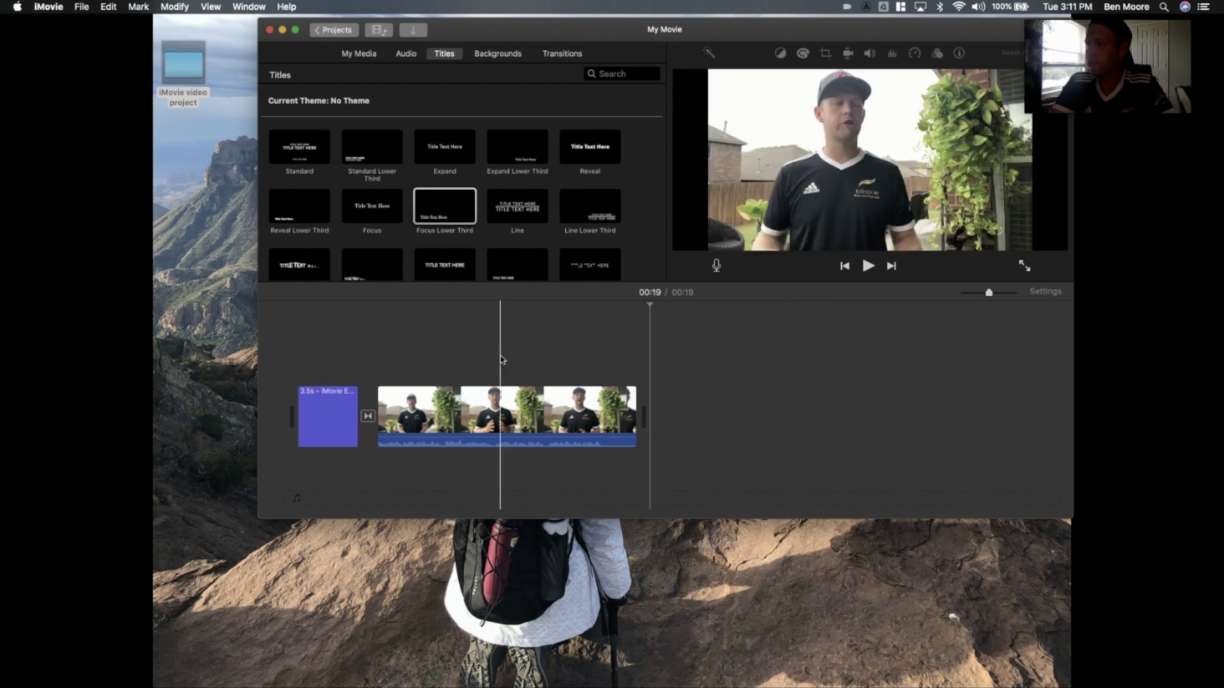
Change the opening title's font to Crown Heights through the full font list
double_click(334, 414)
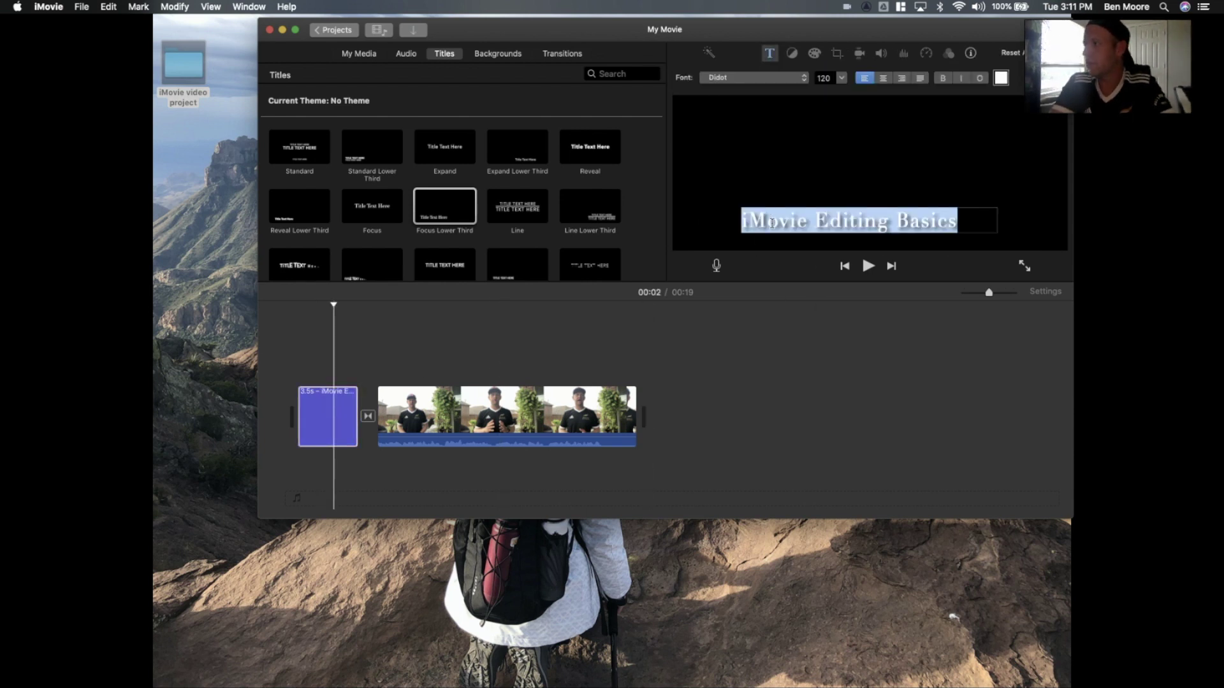
left_click(805, 79)
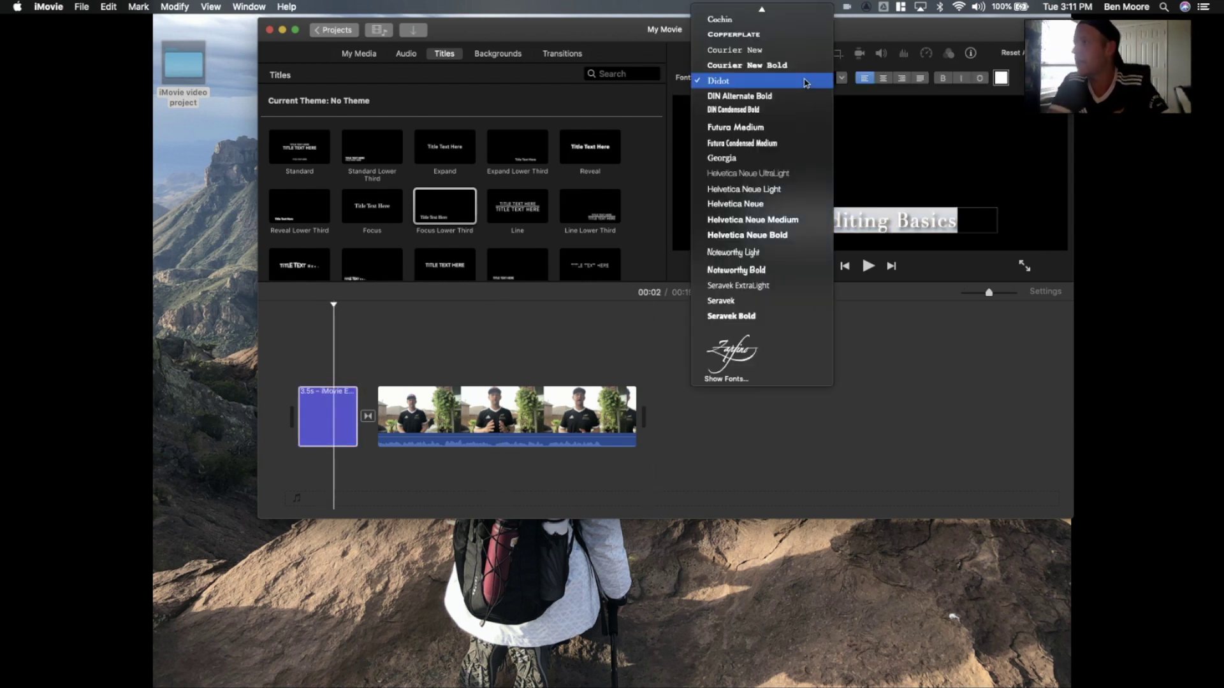
left_click(765, 378)
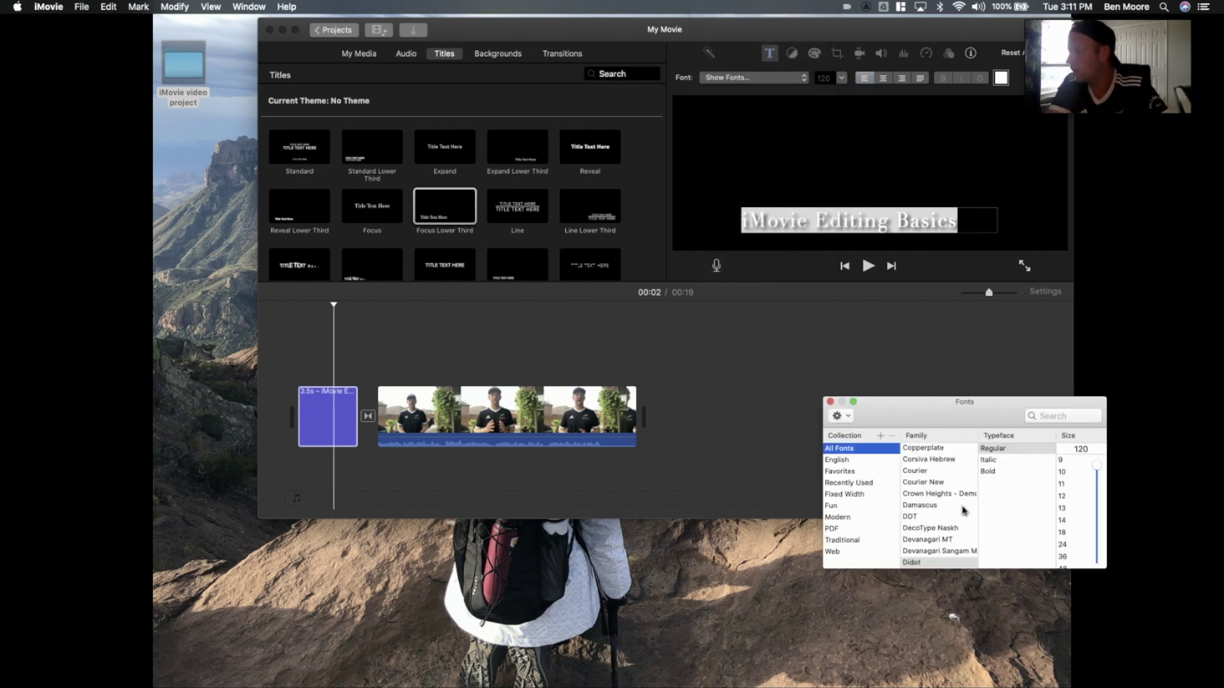
left_click(948, 495)
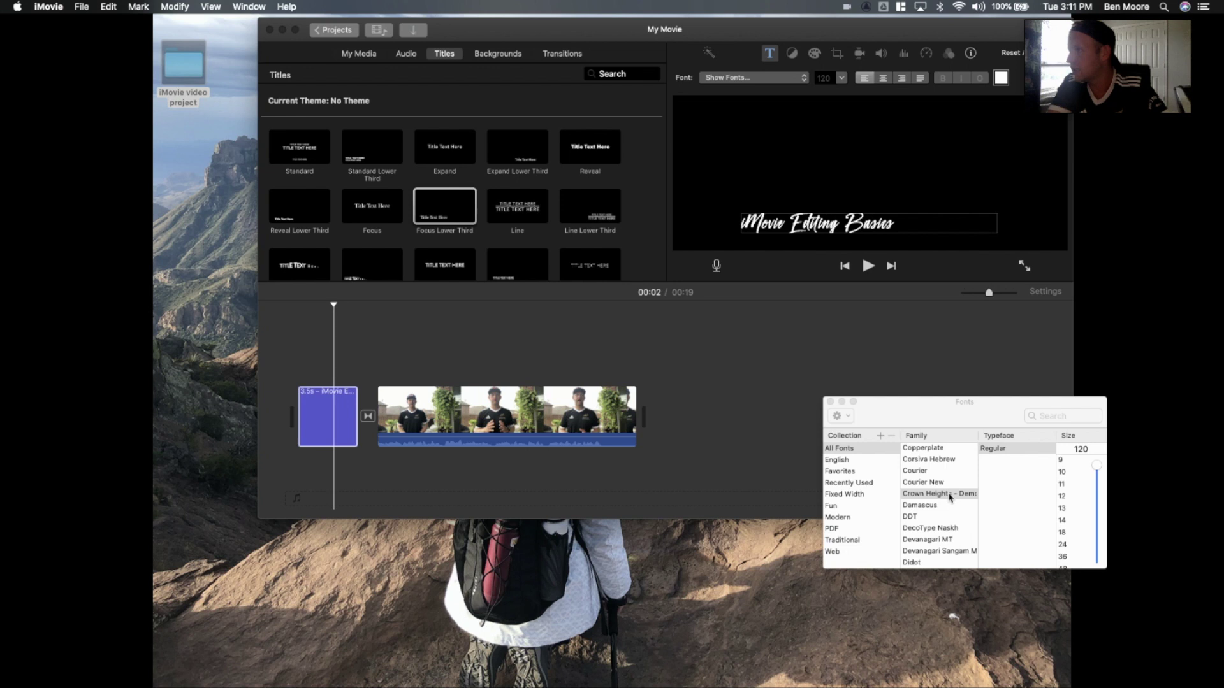
left_click(938, 472)
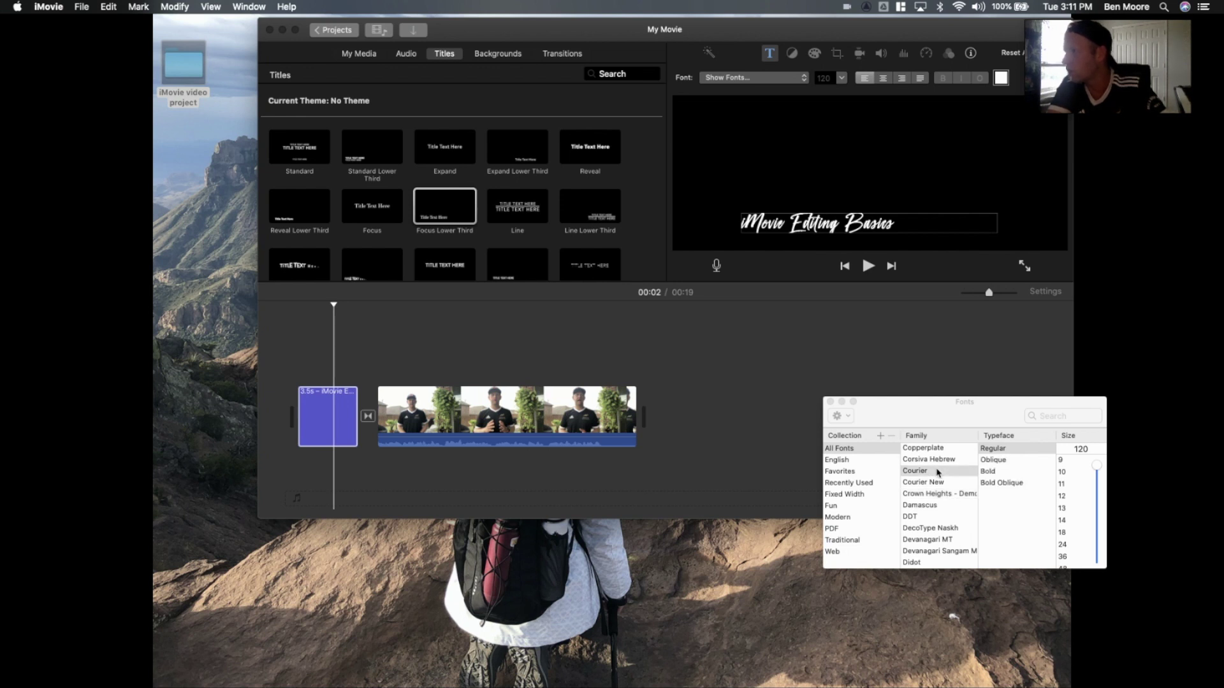
left_click(942, 494)
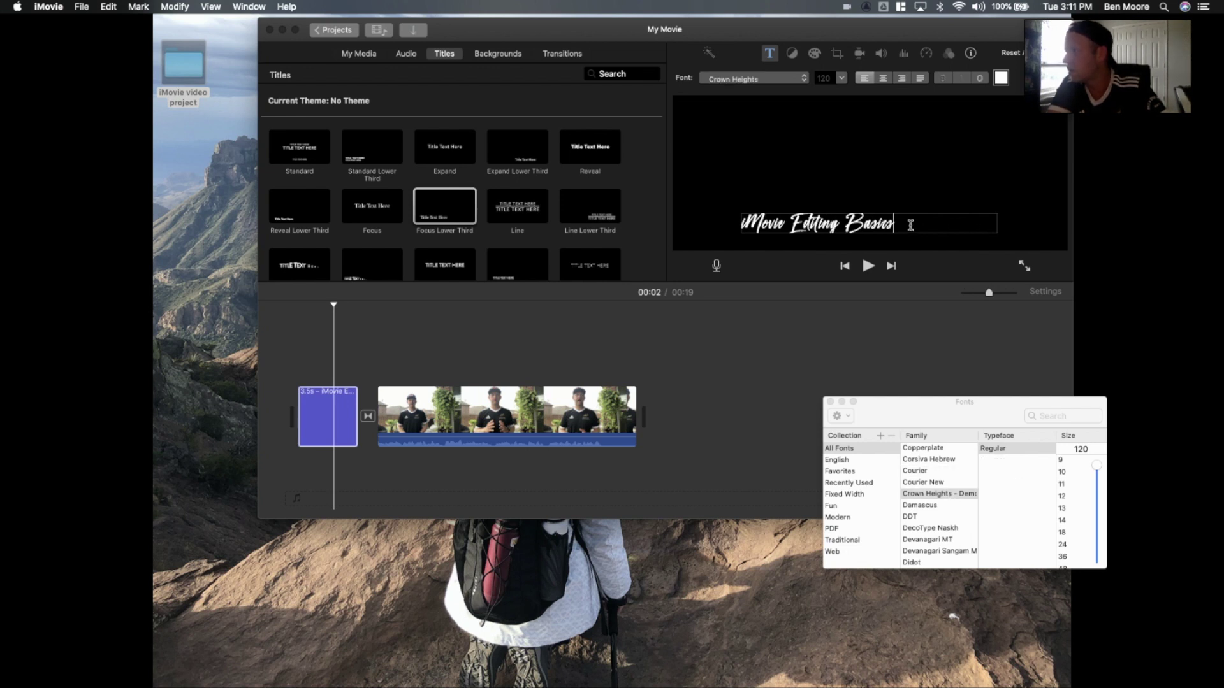
left_click(923, 506)
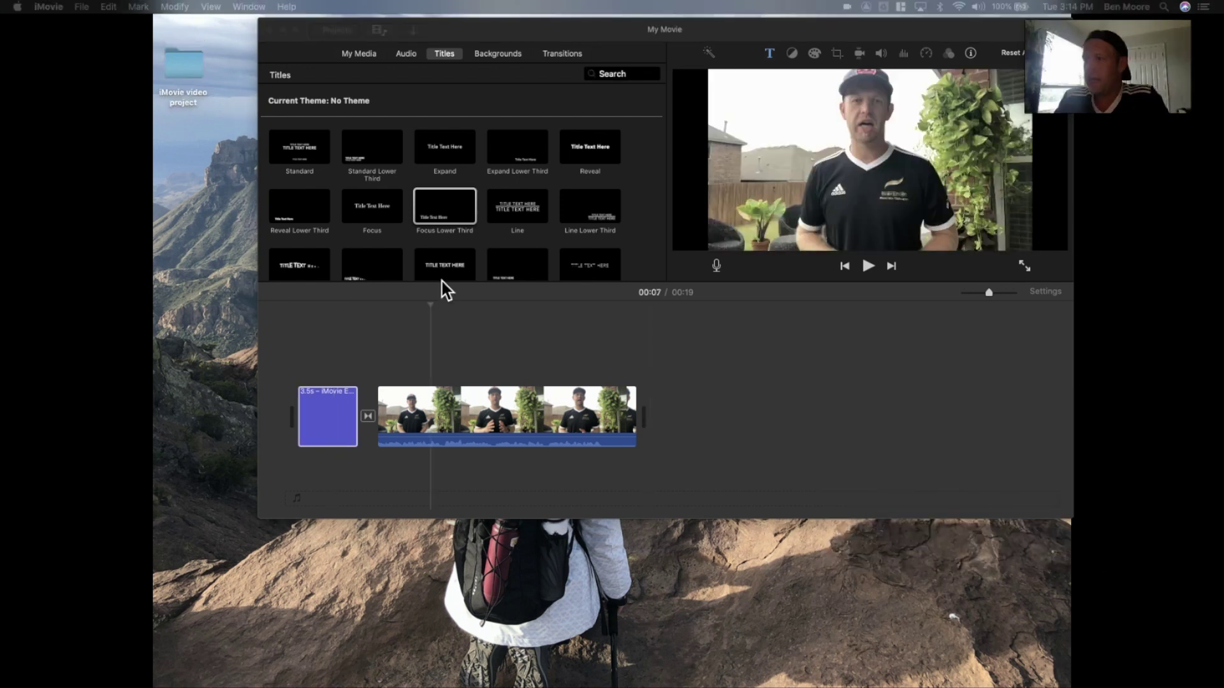
Play back the opening title and its transition into the first clip
left_click(380, 357)
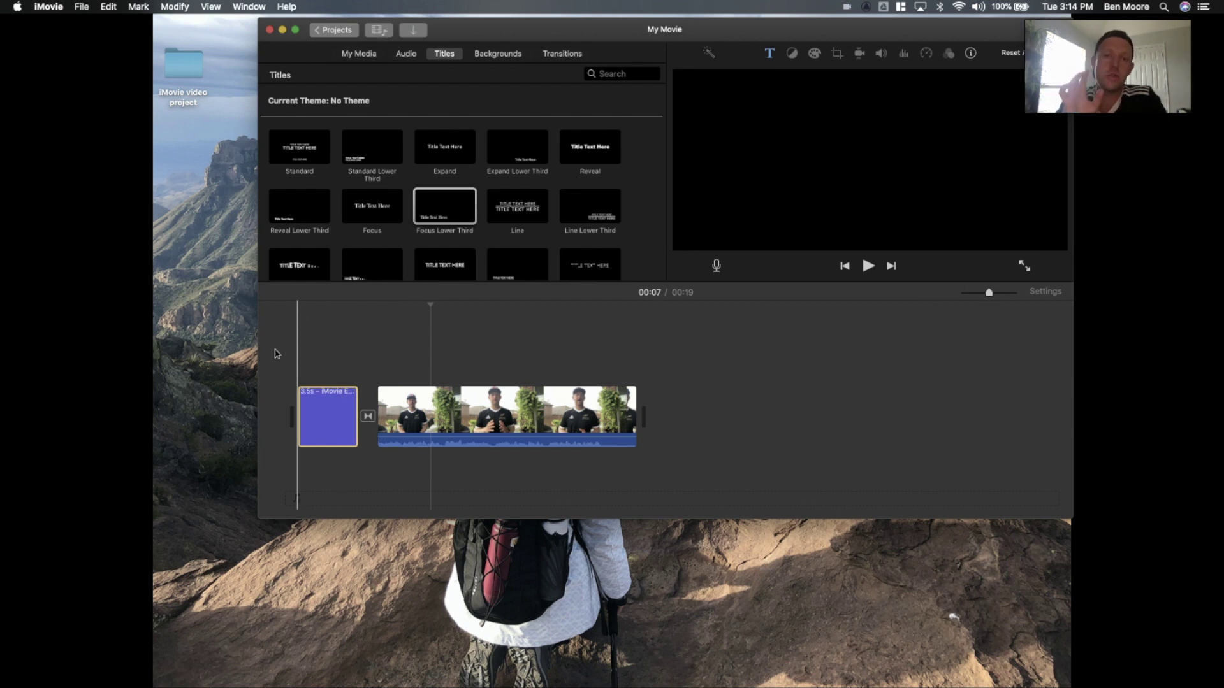
key("space")
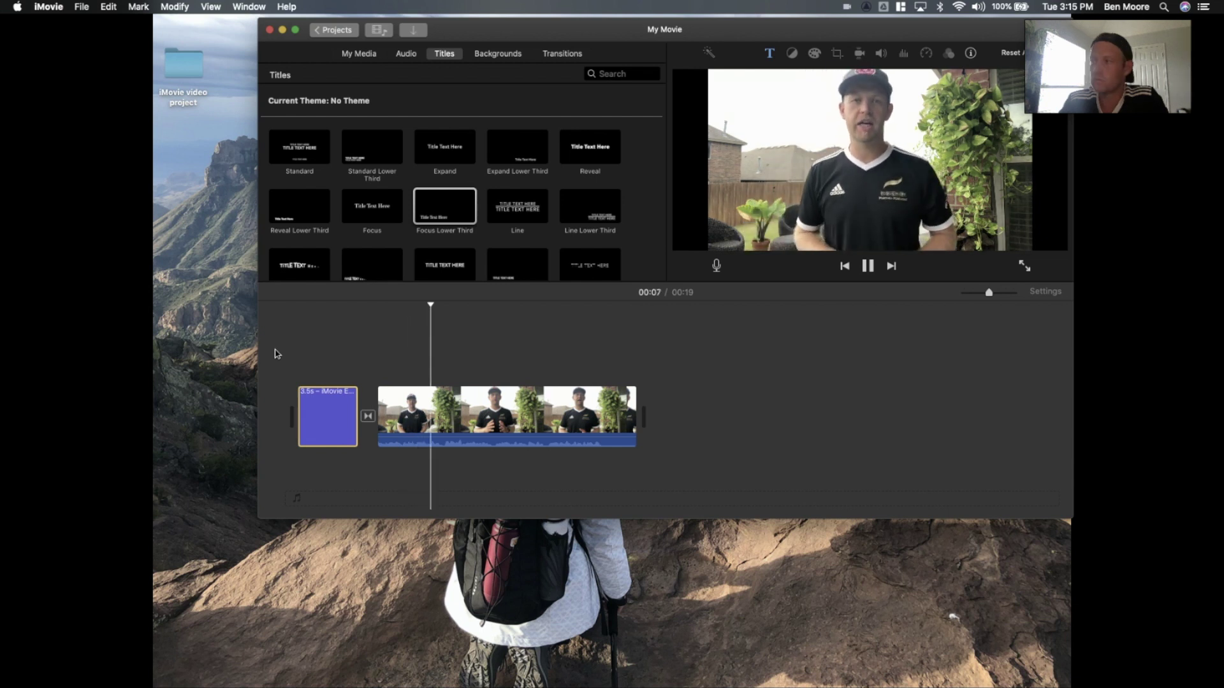
key("space")
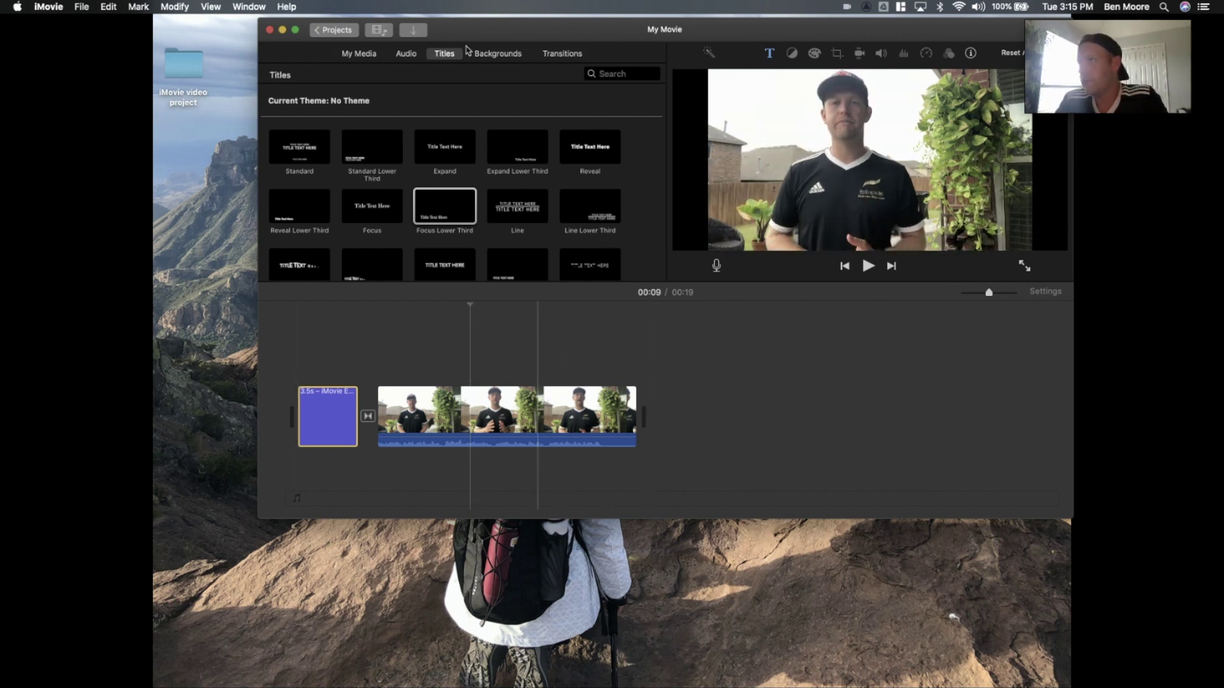
Add the second clip from the project's media to the end of the timeline
left_click(371, 53)
scroll(518, 133, "up", 3)
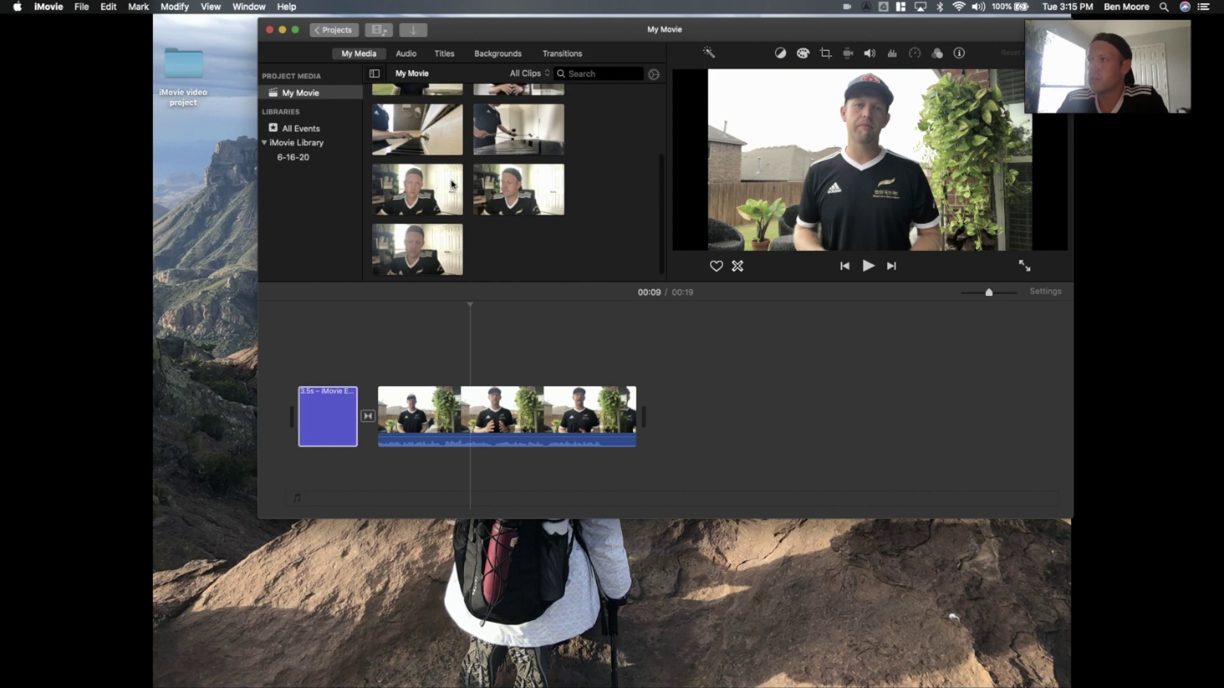
left_click_drag(516, 125, 692, 370)
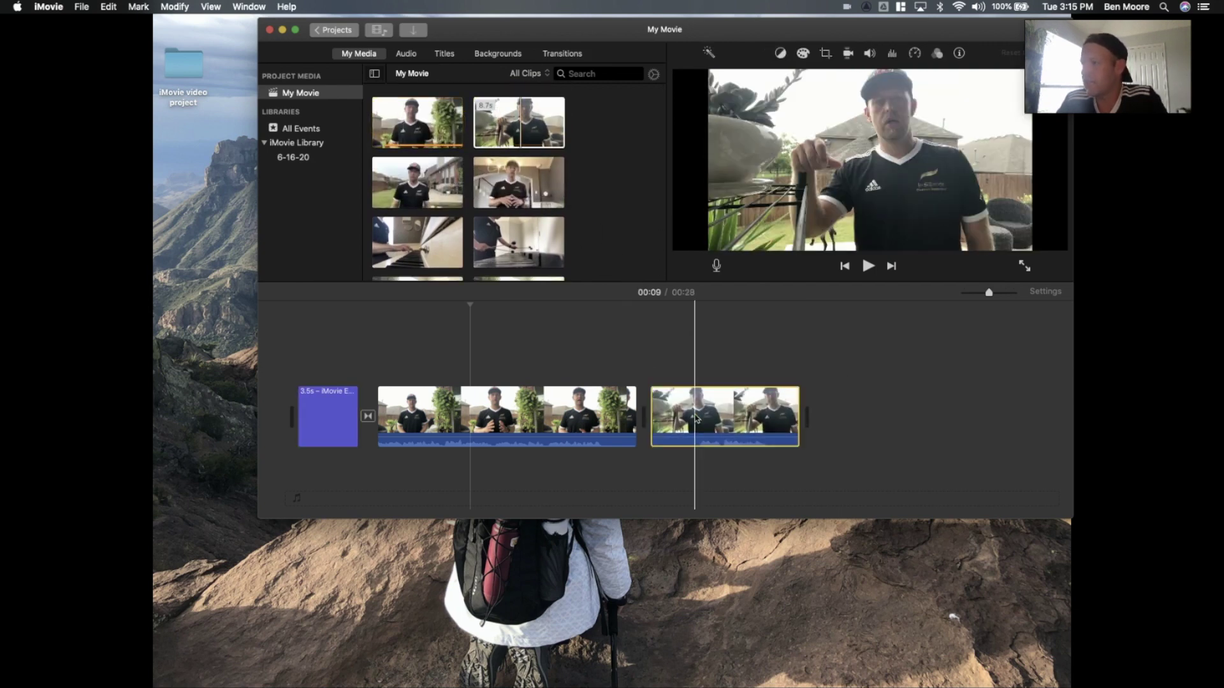
Find the end of the speech in the first clip, split it at about 00:17 and delete the trailing piece
left_click(564, 370)
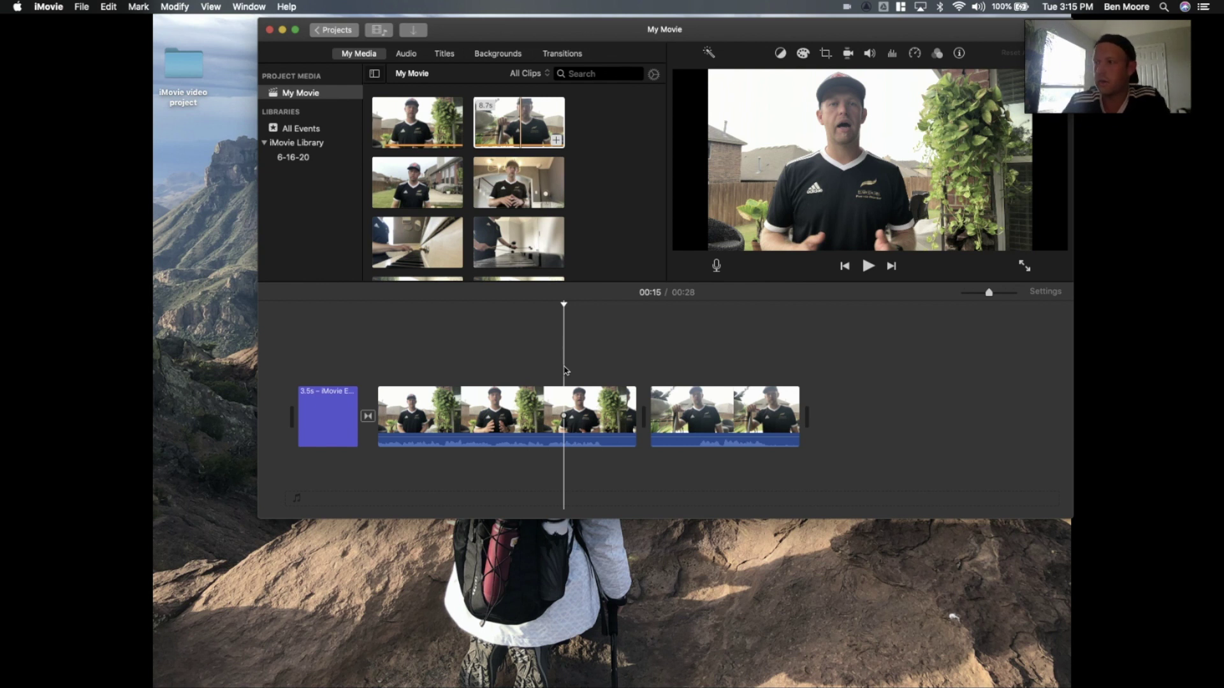
key("space")
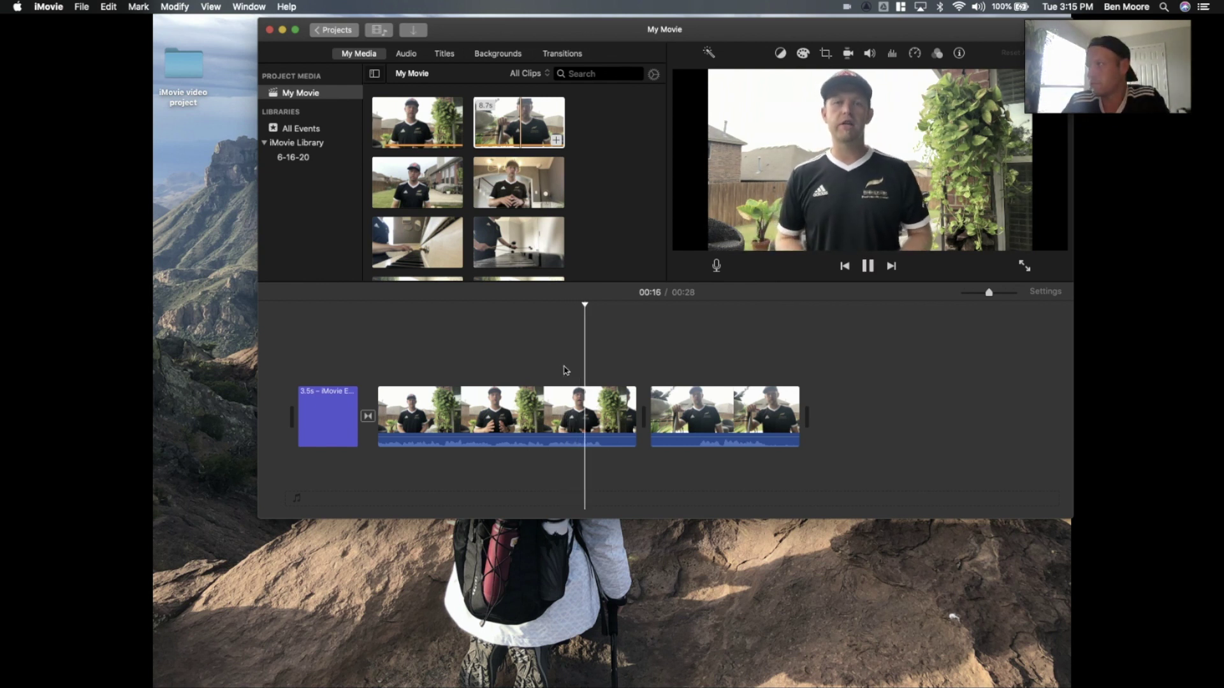
key("space")
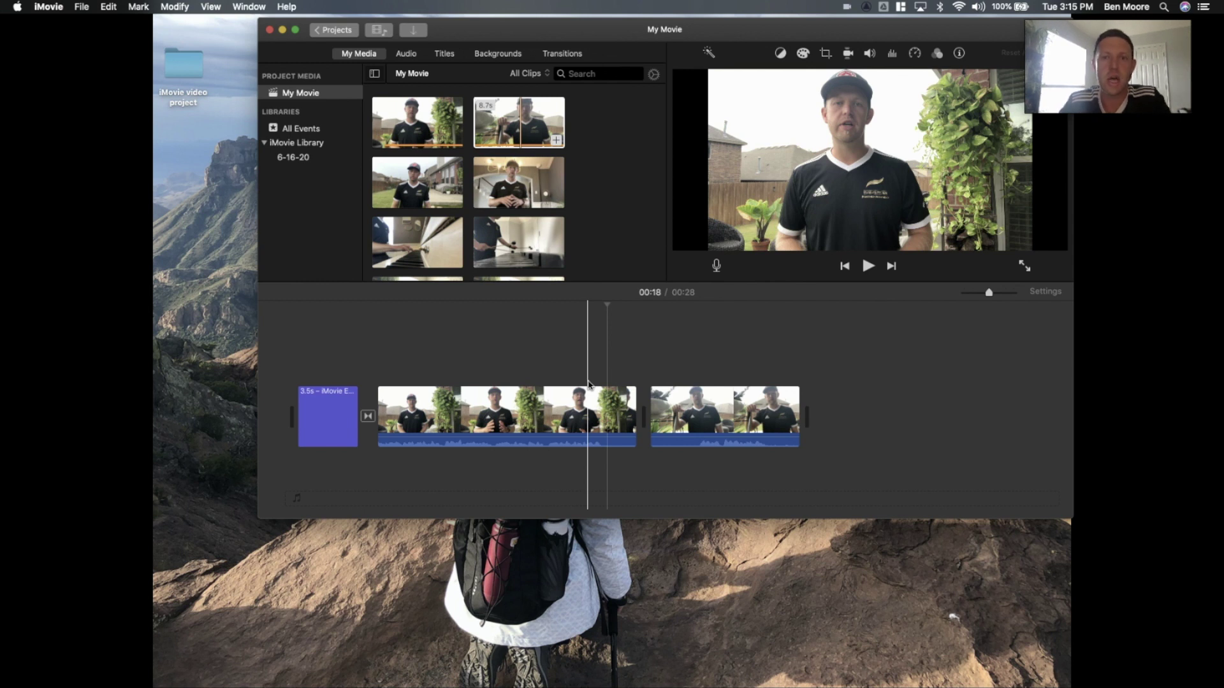
key("space")
key("space")
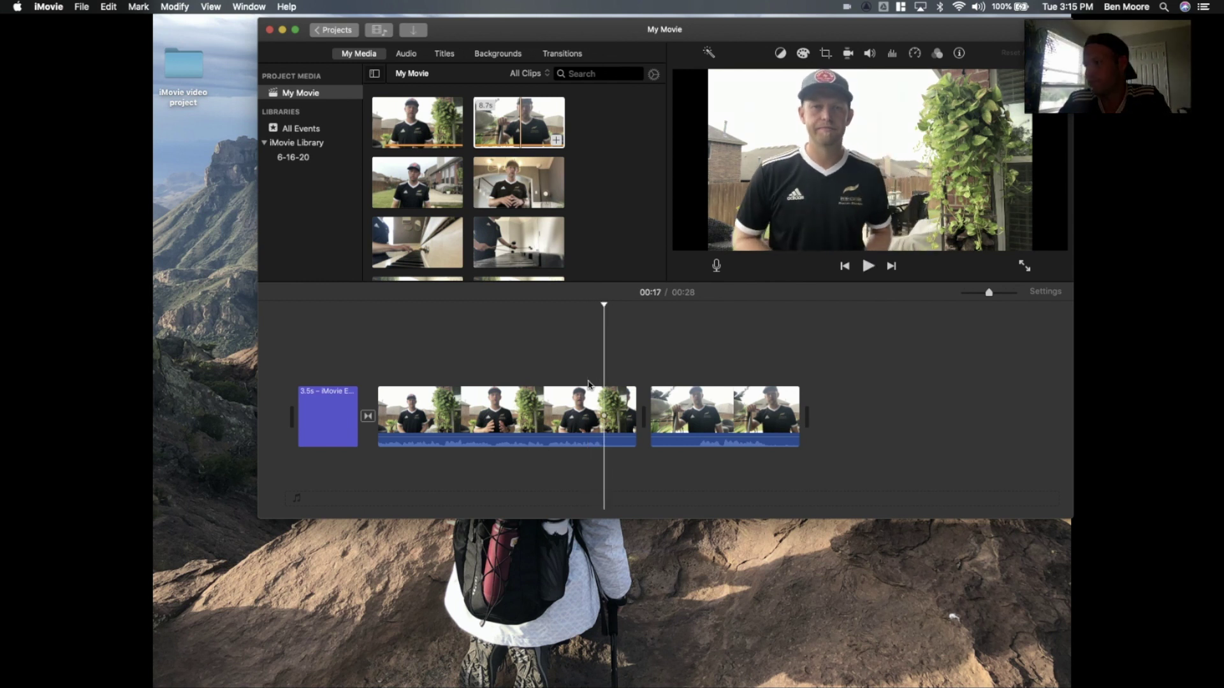
left_click(606, 414)
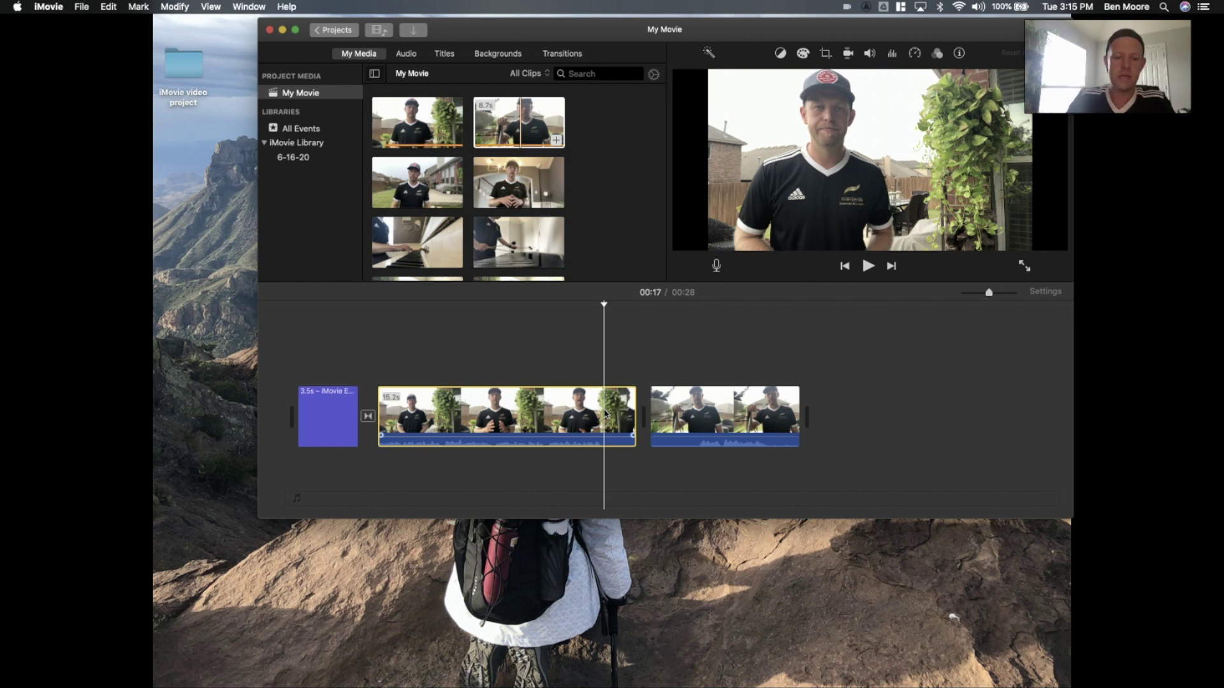
key("super+b")
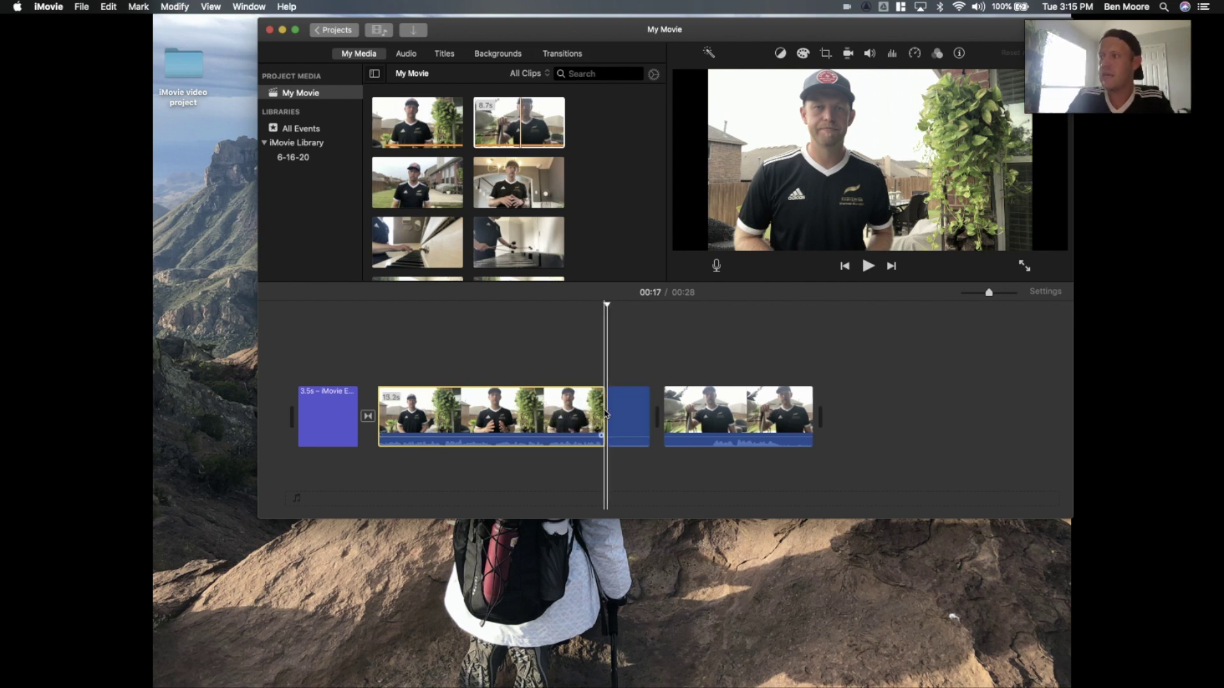
left_click(629, 415)
key("Delete")
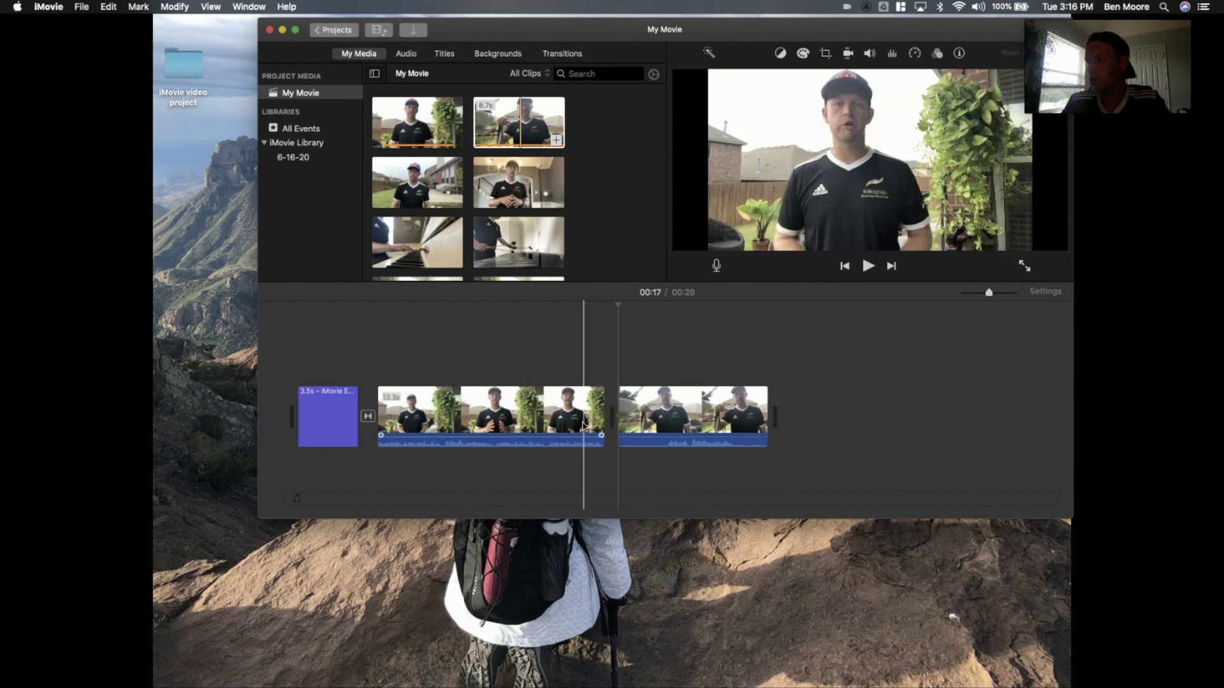
Split the second clip at about 00:20, delete its opening piece and play back the new beginning
key("space")
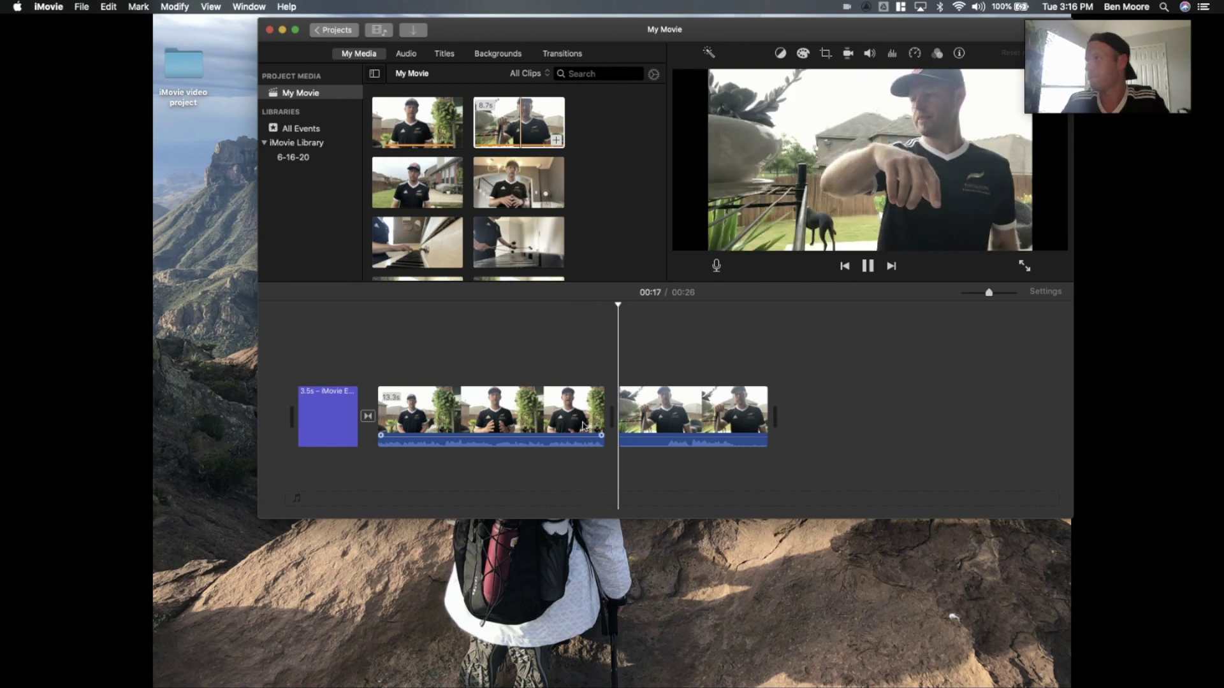
key("space")
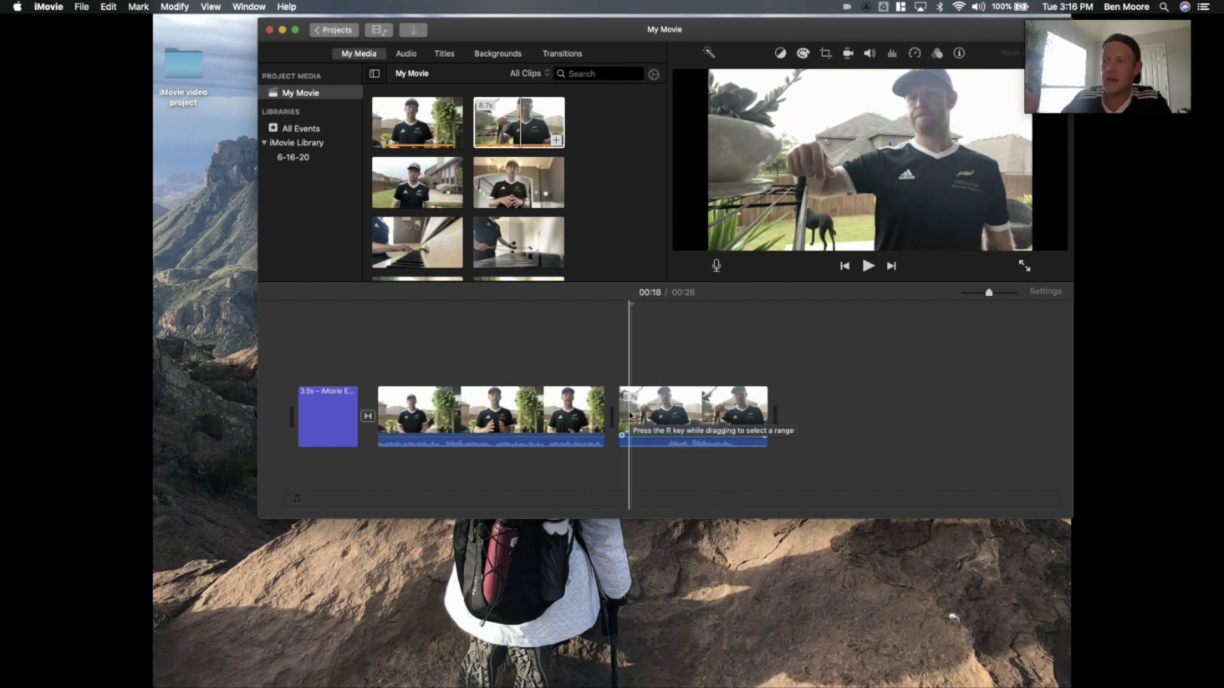
left_click(666, 430)
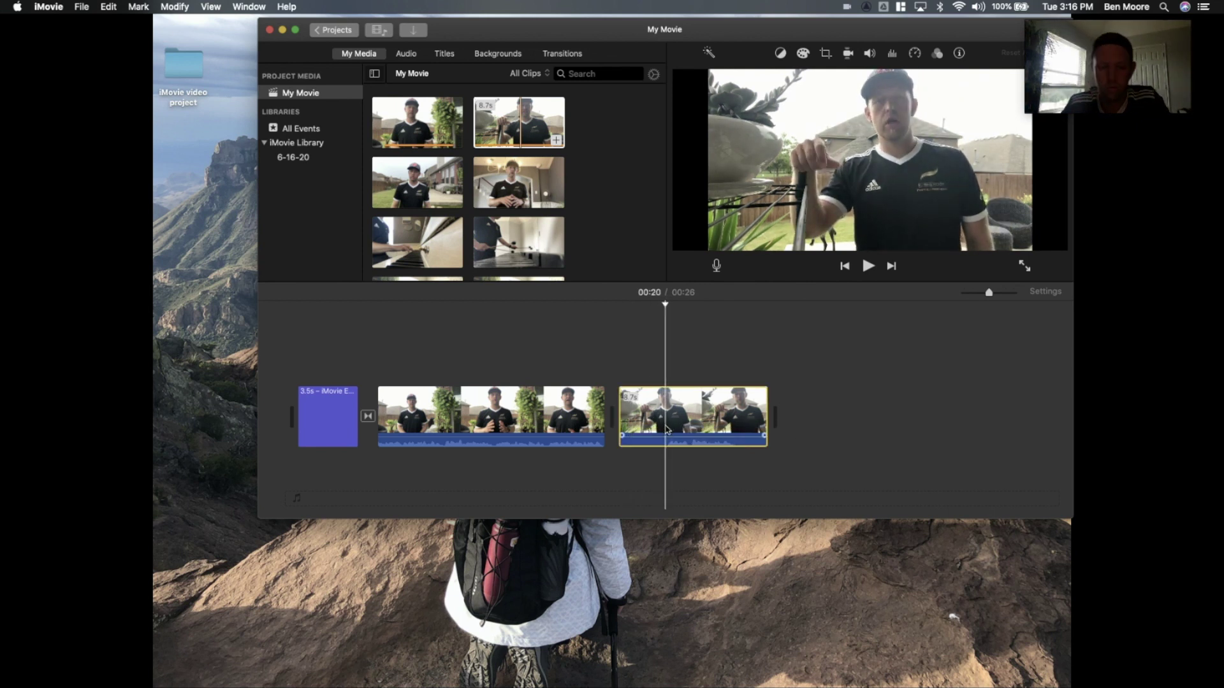
key("super+b")
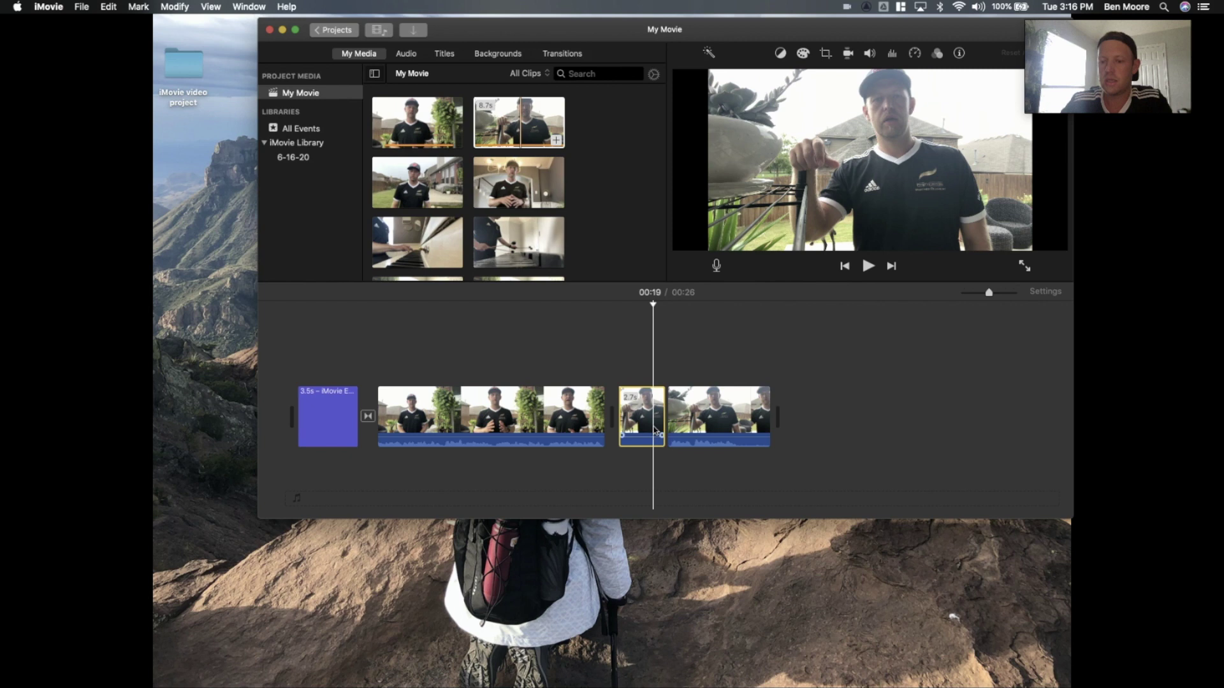
key("Delete")
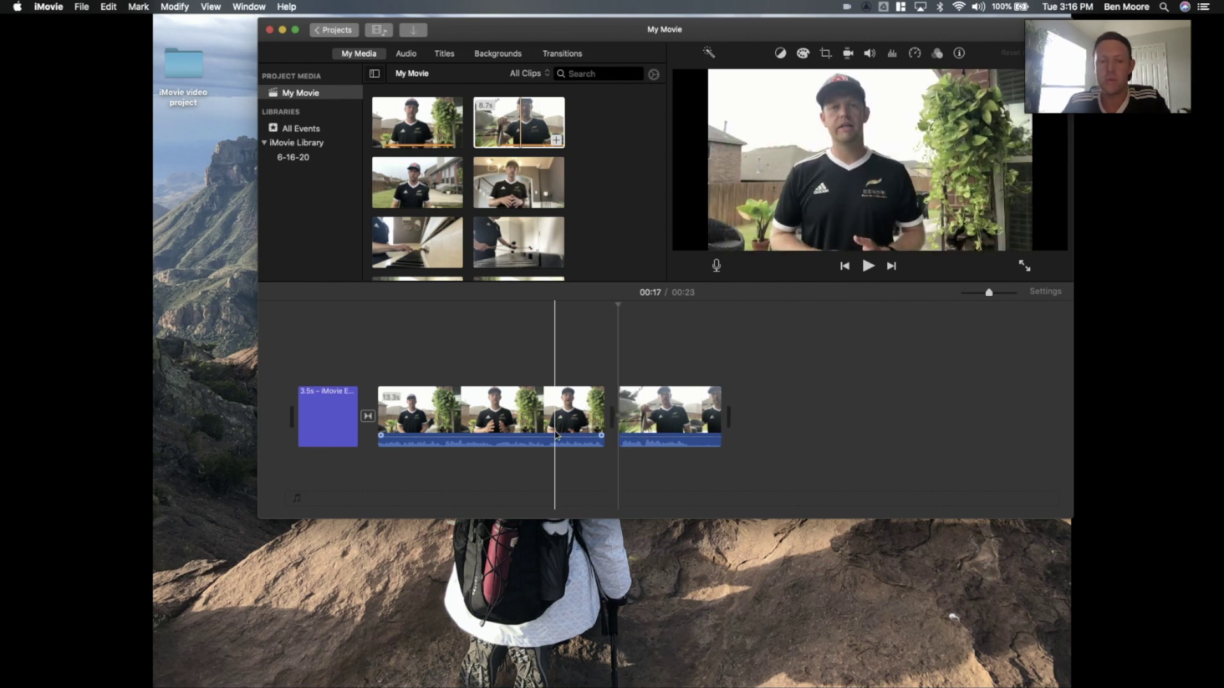
key("space")
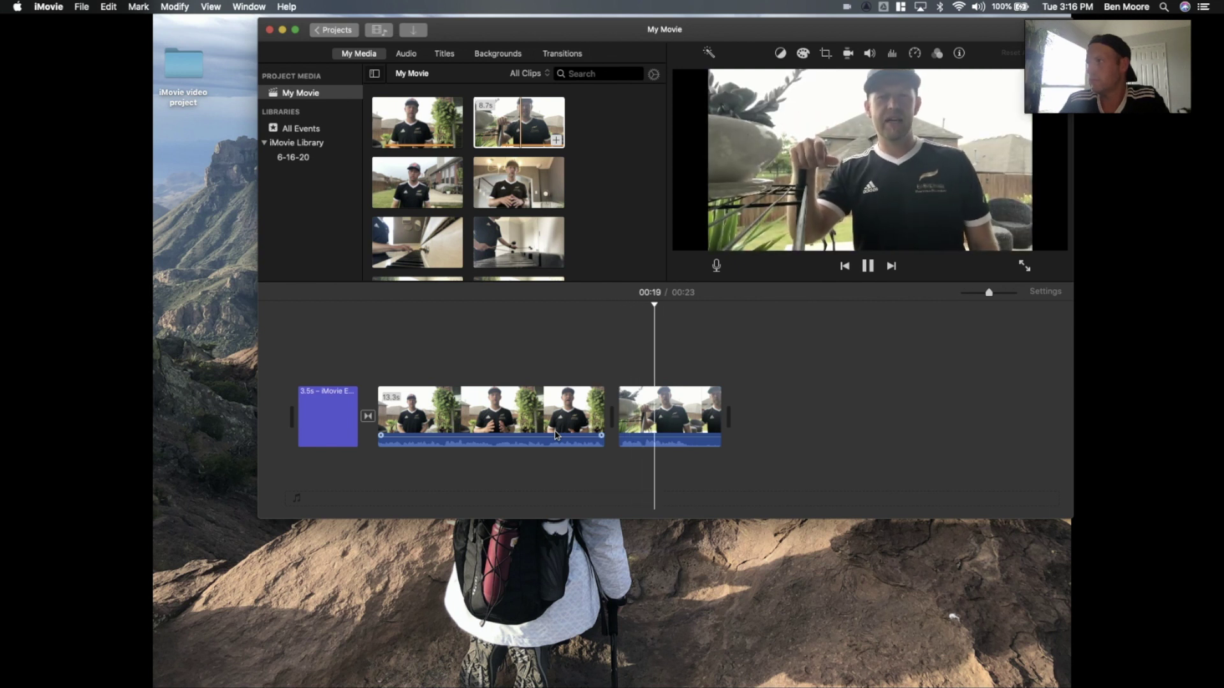
left_click(556, 435)
left_click(580, 362)
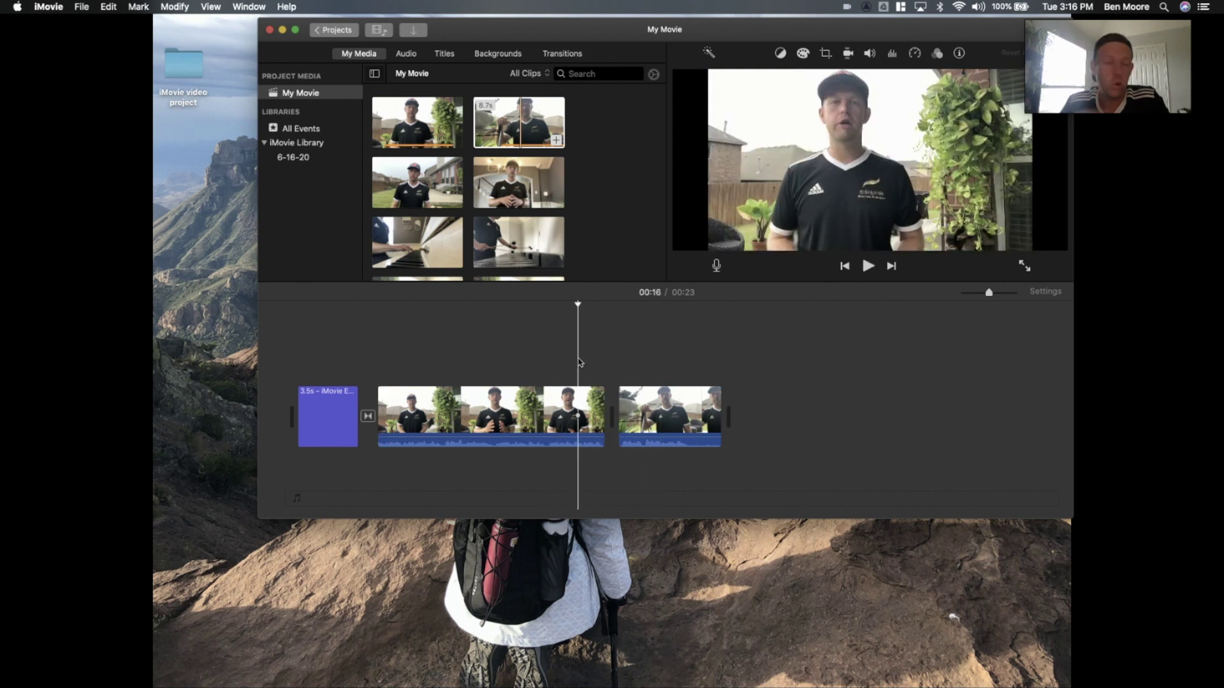
Add a Cross Dissolve transition between the two video clips and play it back
left_click(563, 53)
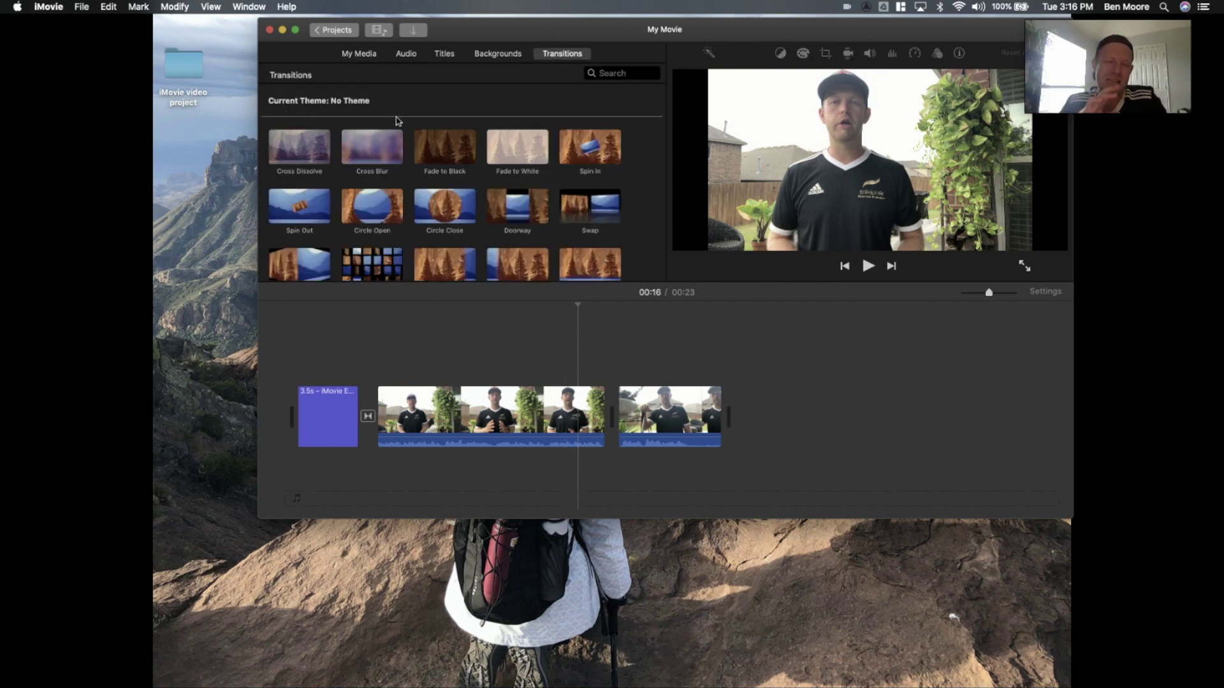
left_click(303, 155)
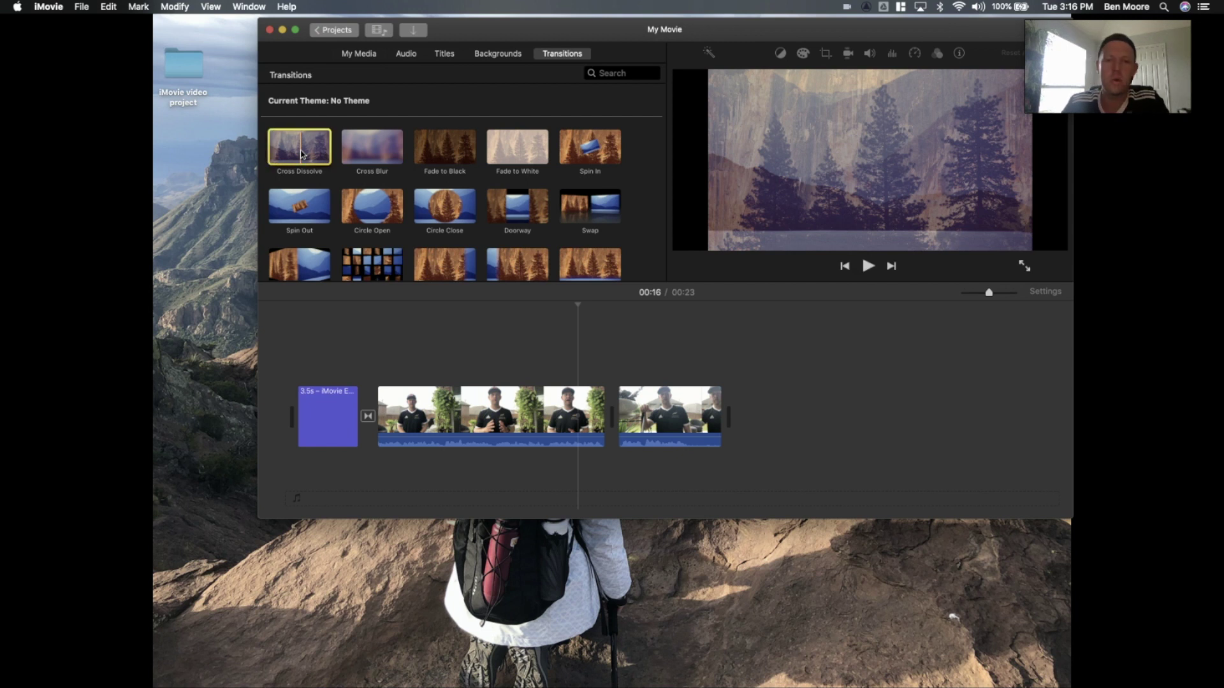
left_click_drag(302, 154, 608, 411)
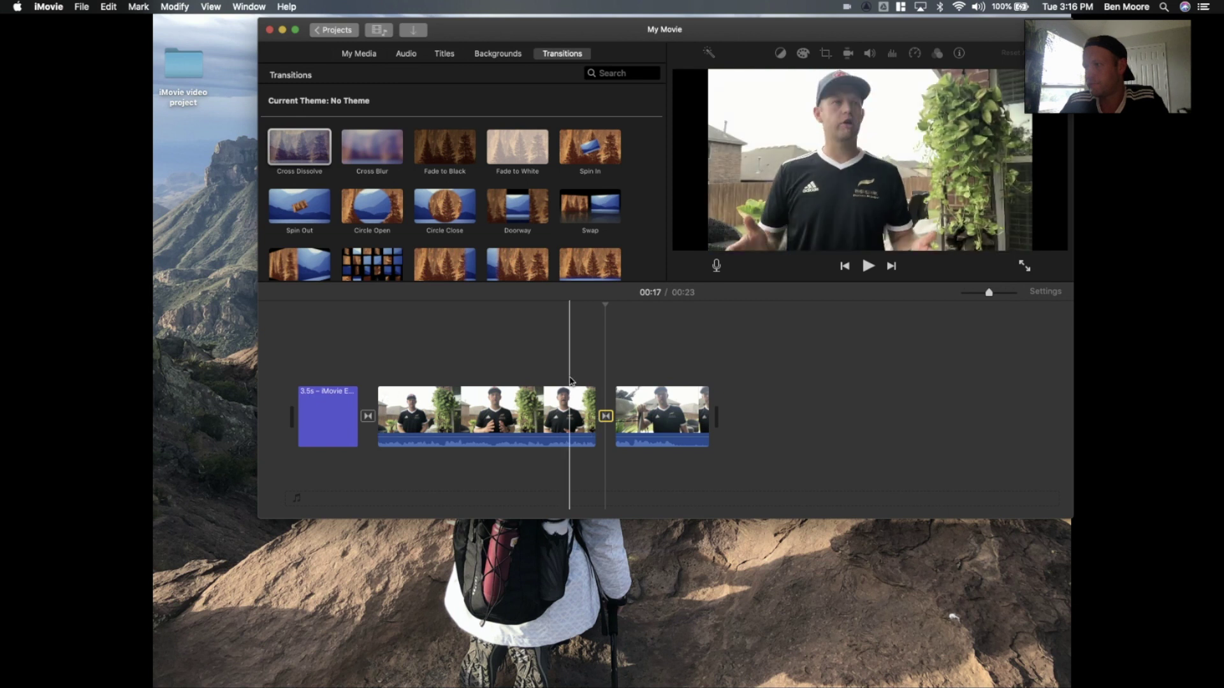
left_click(571, 381)
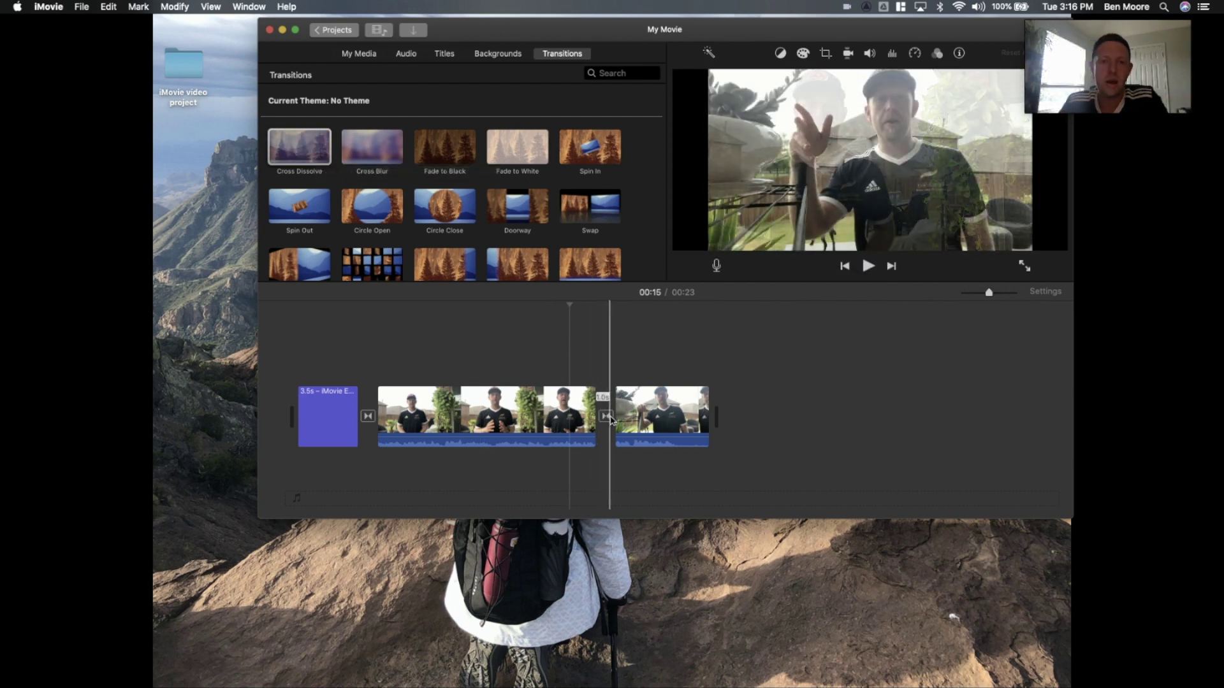
key("space")
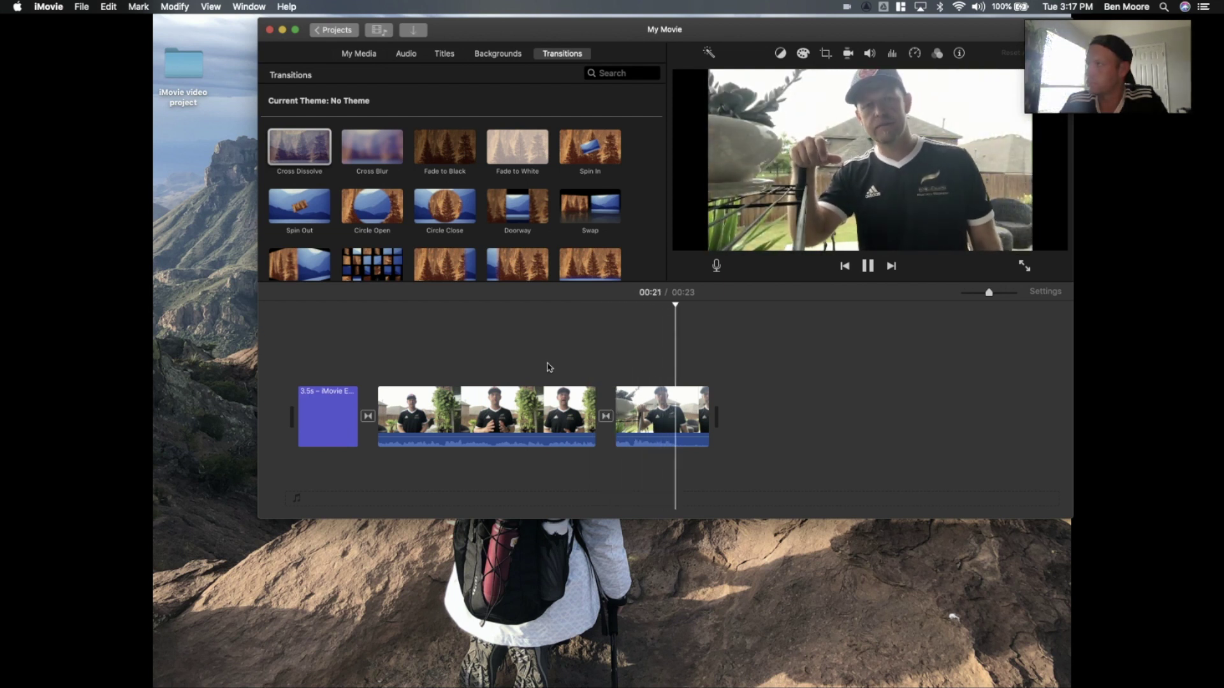
key("space")
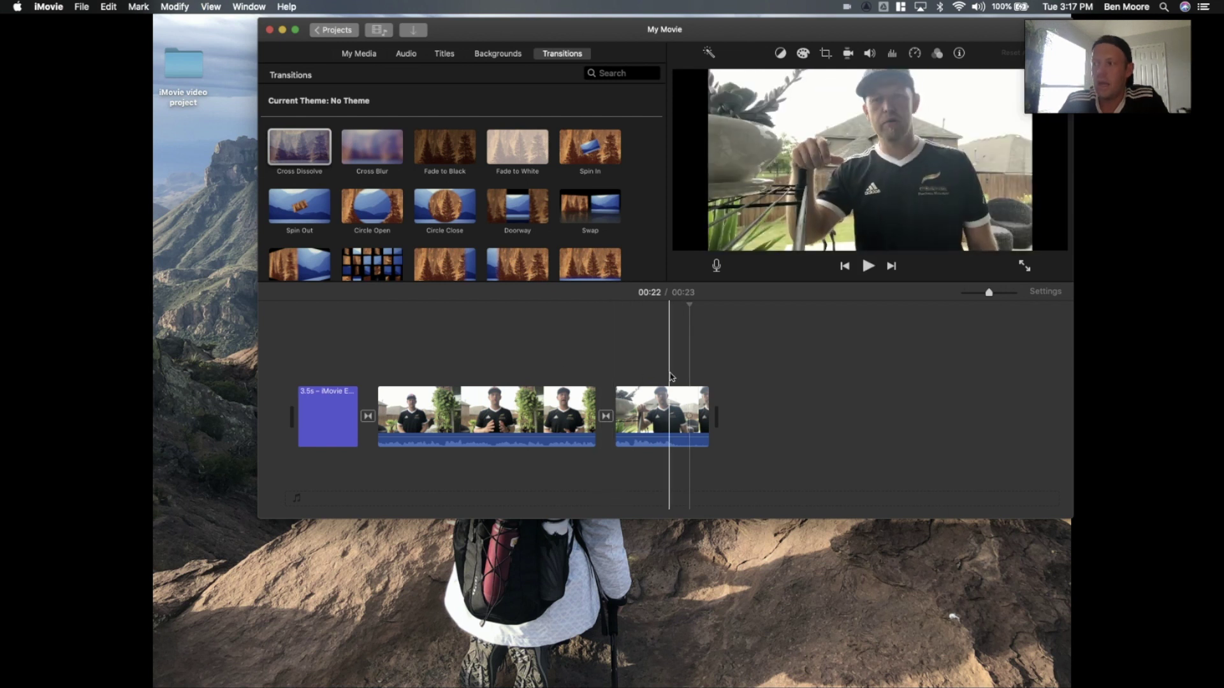
Split the second clip at about 00:21, delete its trailing piece and play back the new ending
key("space")
key("space")
left_click(675, 404)
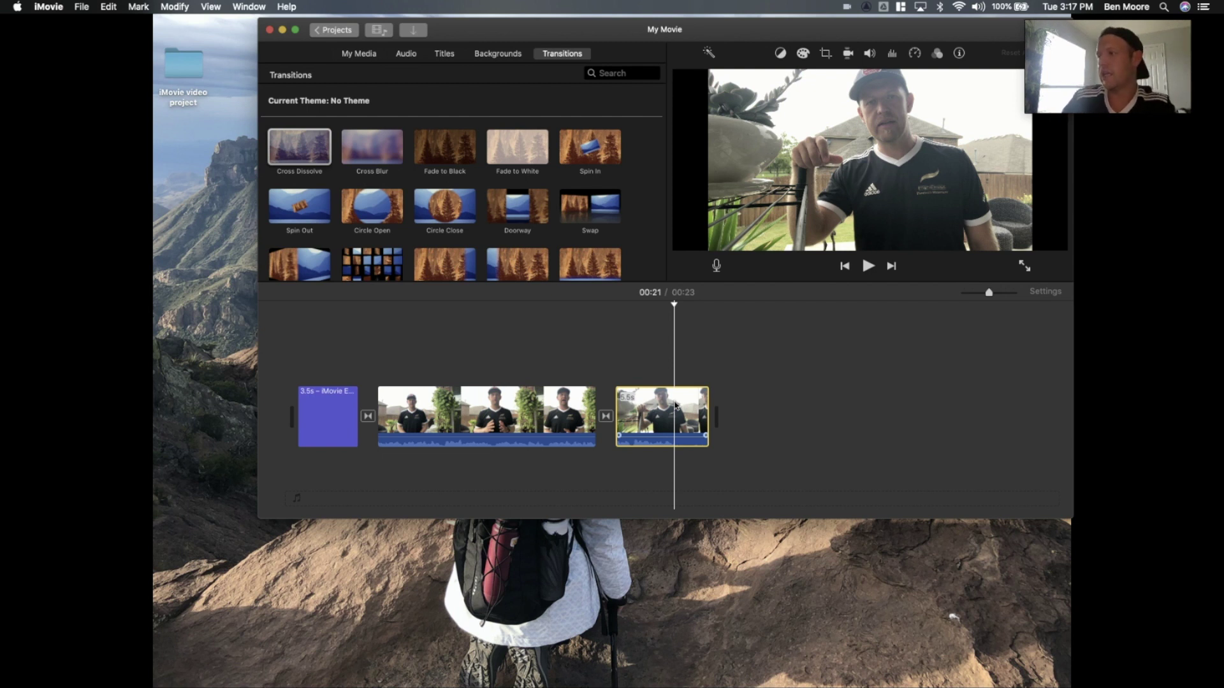
key("super+b")
left_click(694, 406)
key("Delete")
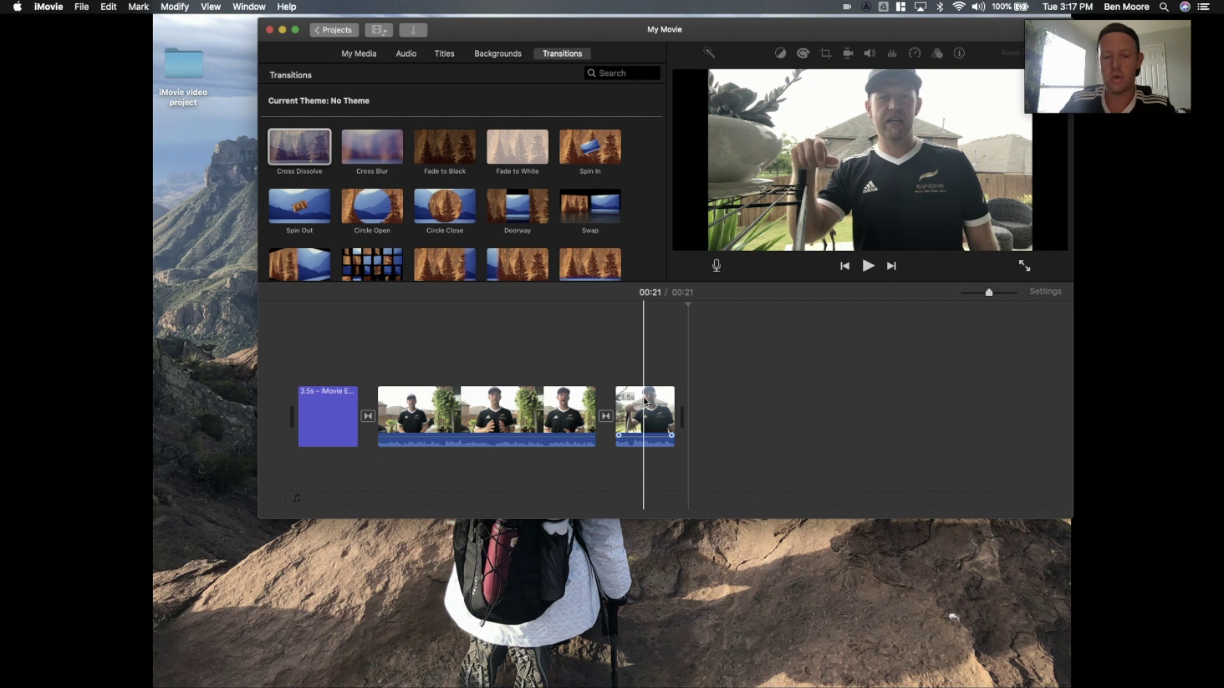
key("space")
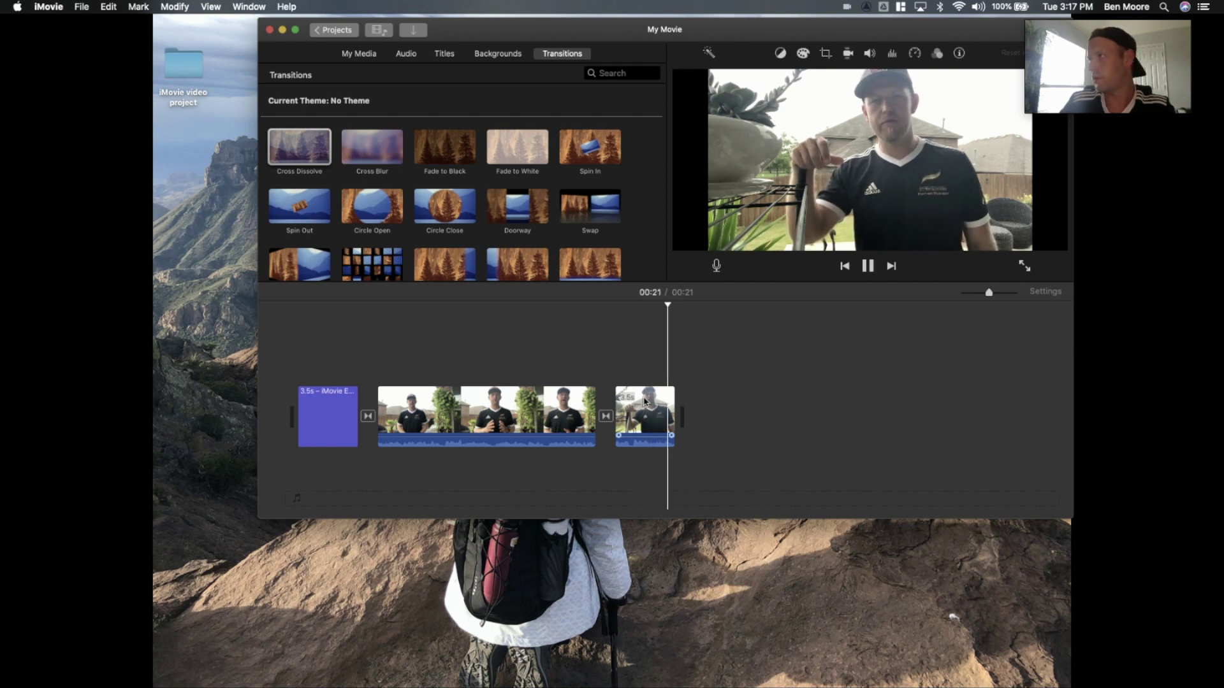
Add the third imported clip, filmed in the backyard, to the end of the timeline
left_click(408, 56)
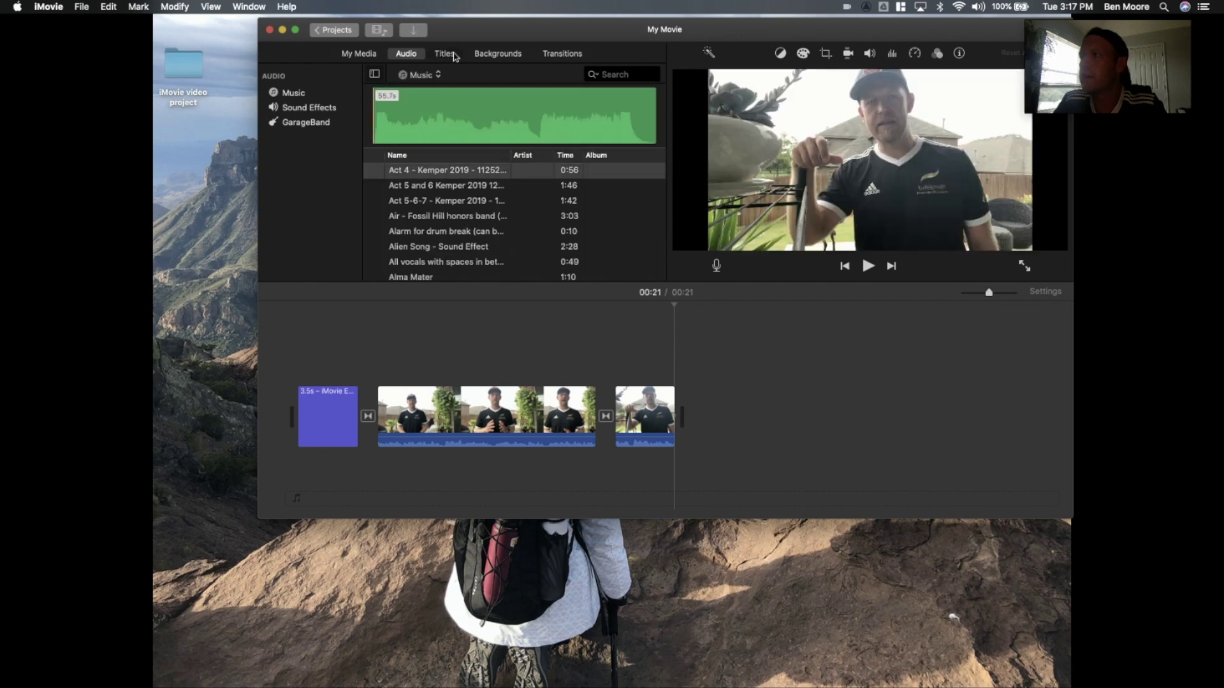
left_click(453, 54)
left_click(359, 53)
left_click_drag(419, 188, 721, 415)
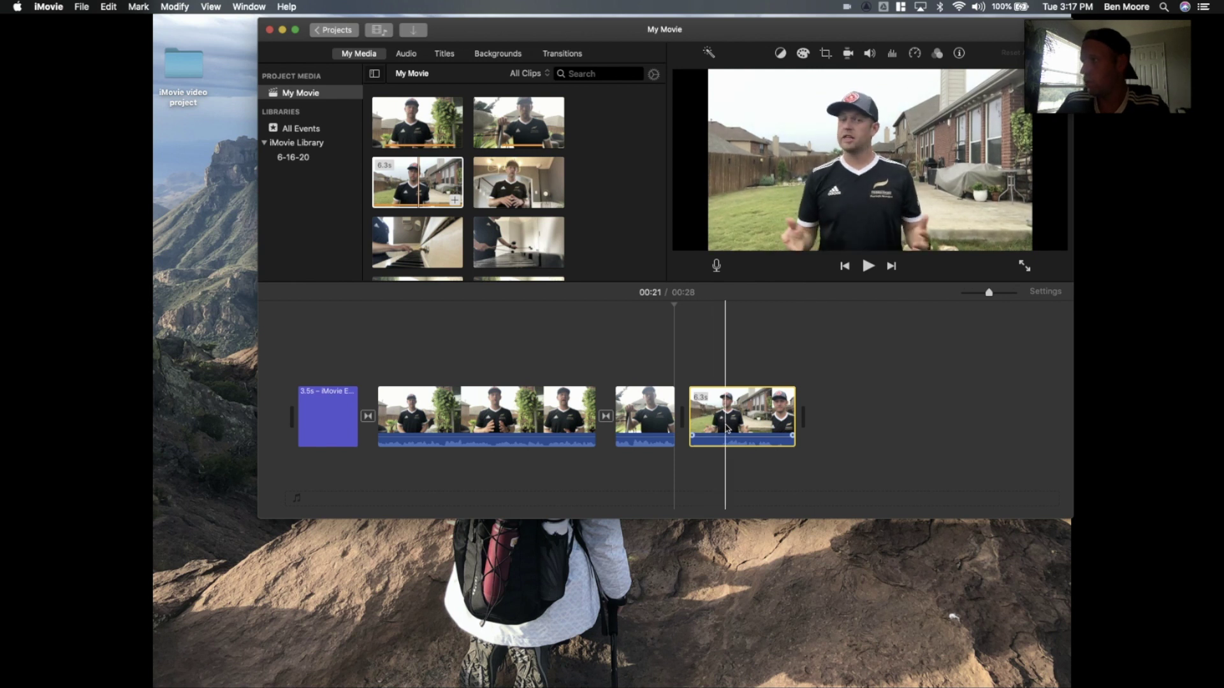
Split the third video clip at about 00:23, delete its opening piece and play back the new beginning
left_click(719, 431)
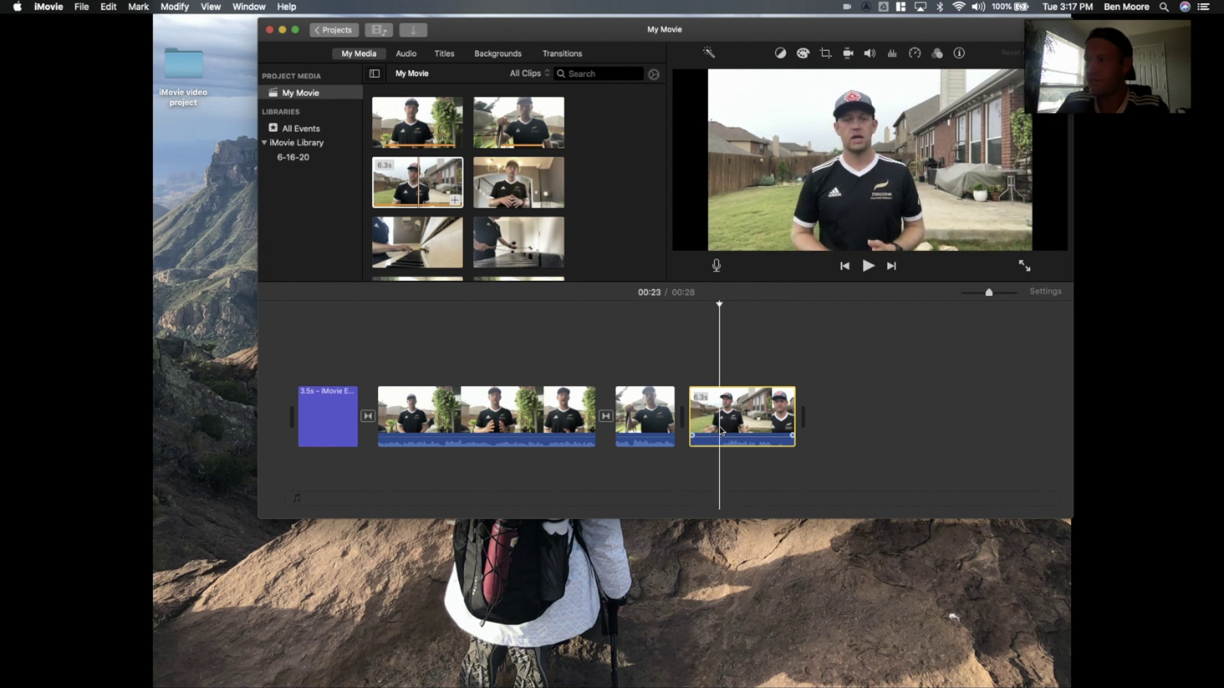
key("super+b")
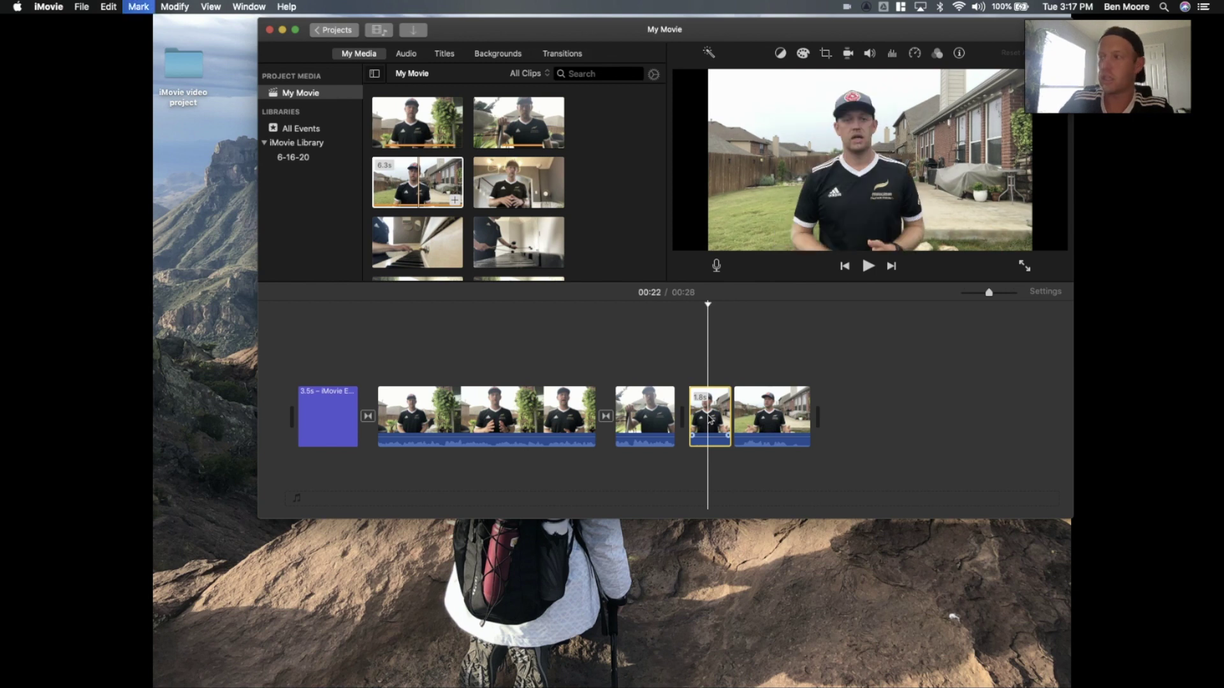
key("Delete")
key("space")
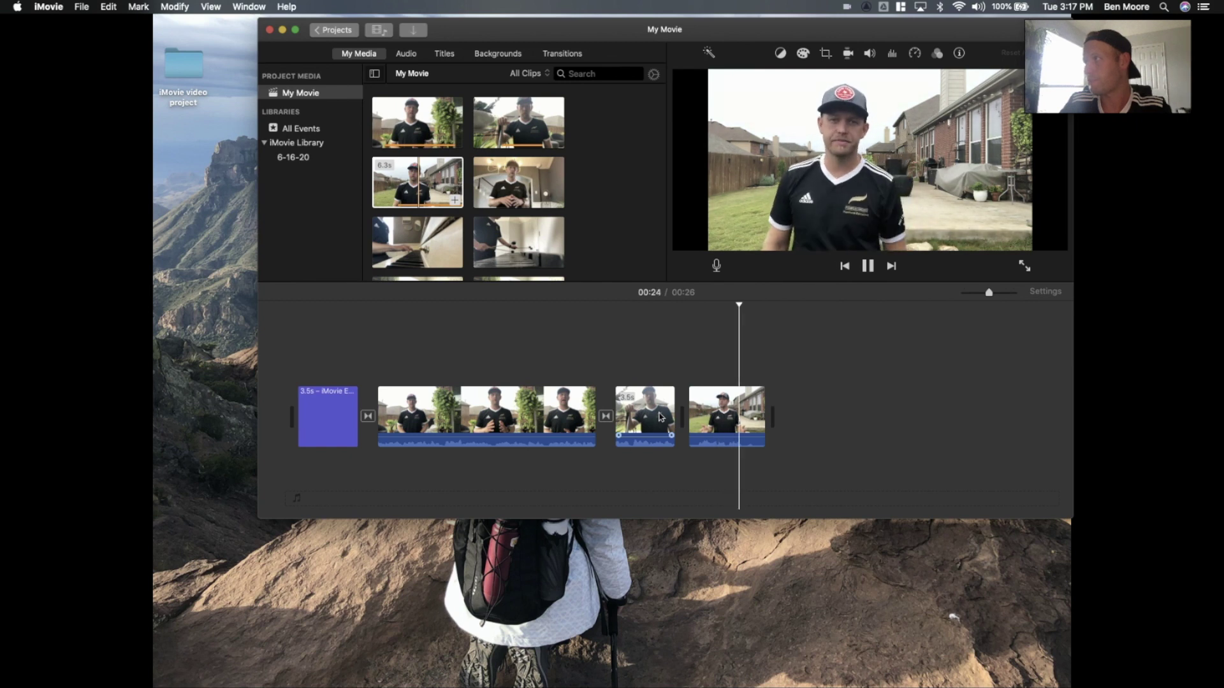
Split the third video clip at about 00:24 and delete its trailing piece
left_click(743, 437)
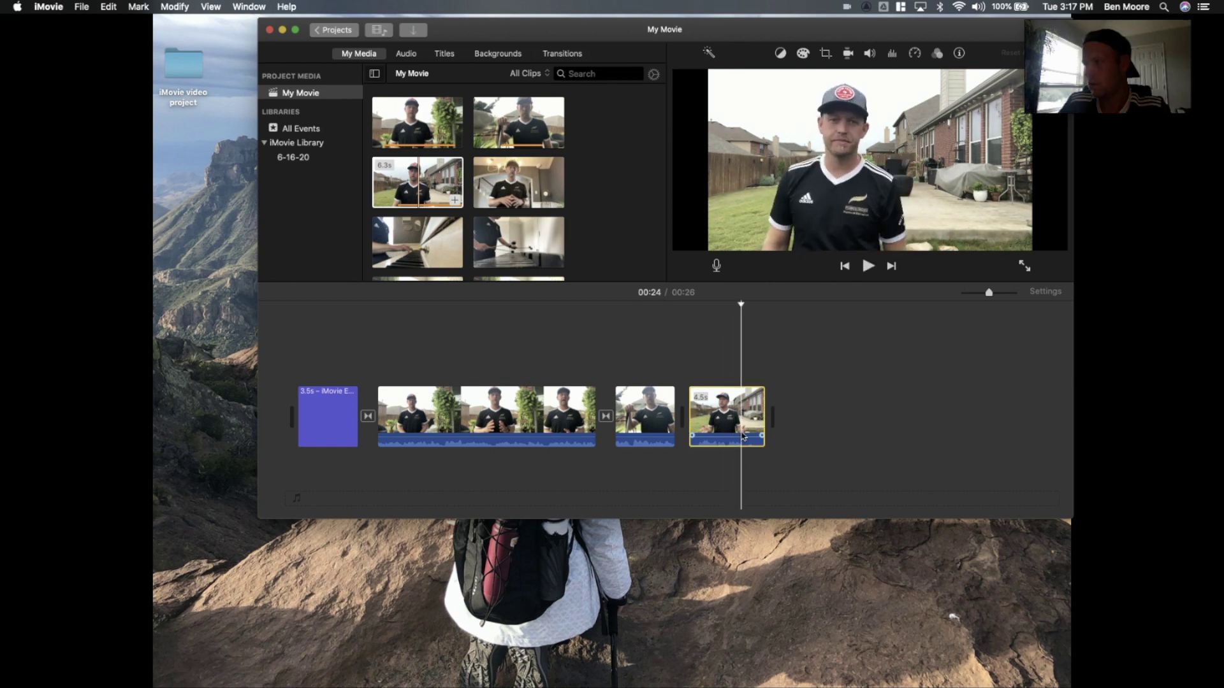
key("super+b")
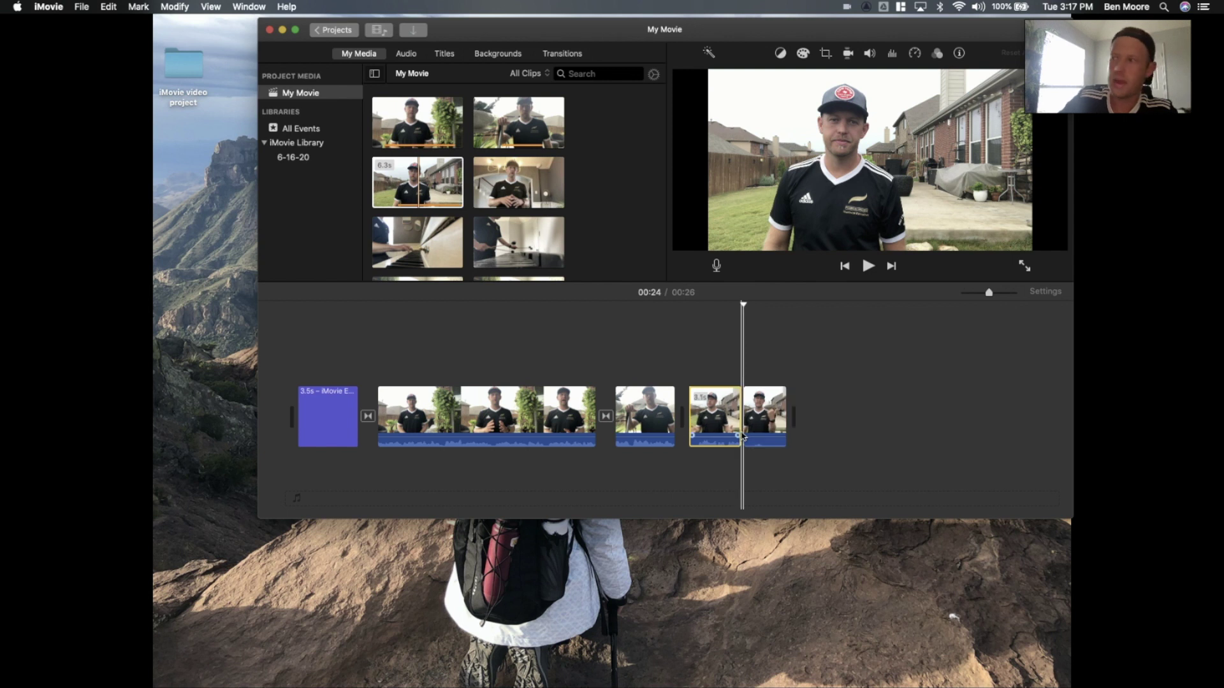
left_click(765, 430)
key("Delete")
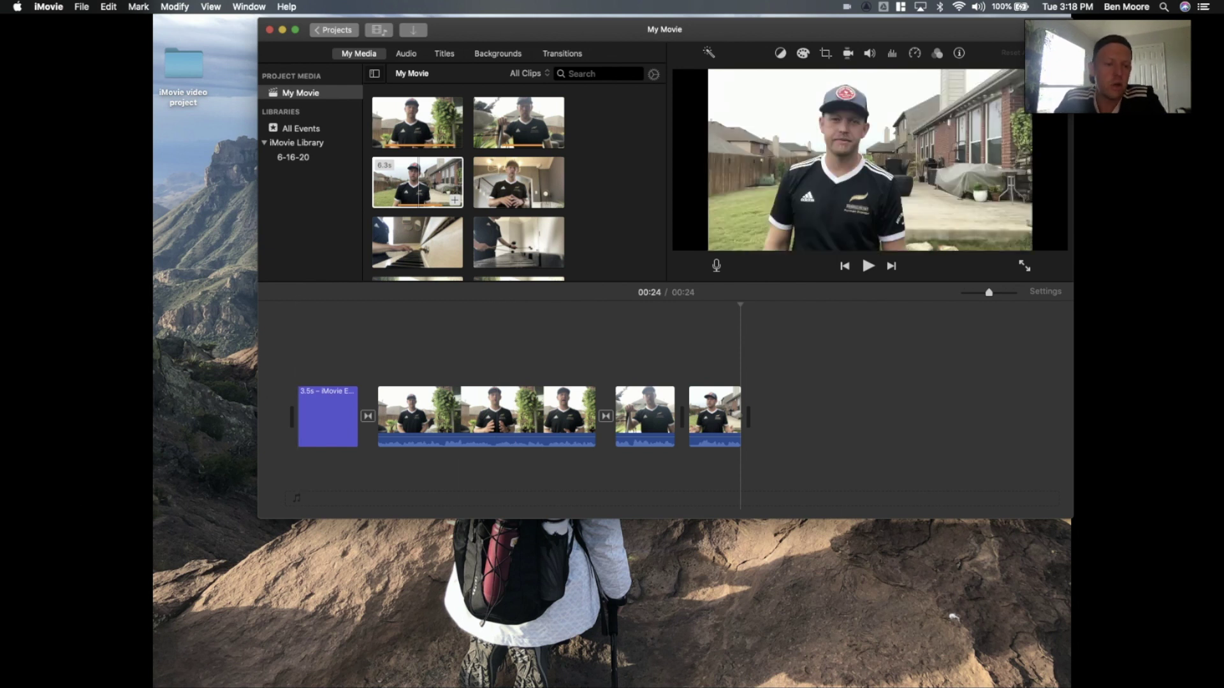
Bring the Journey of a Diamond MP3 from the desktop into the timeline as a music track starting under the opening title
key("super+Tab")
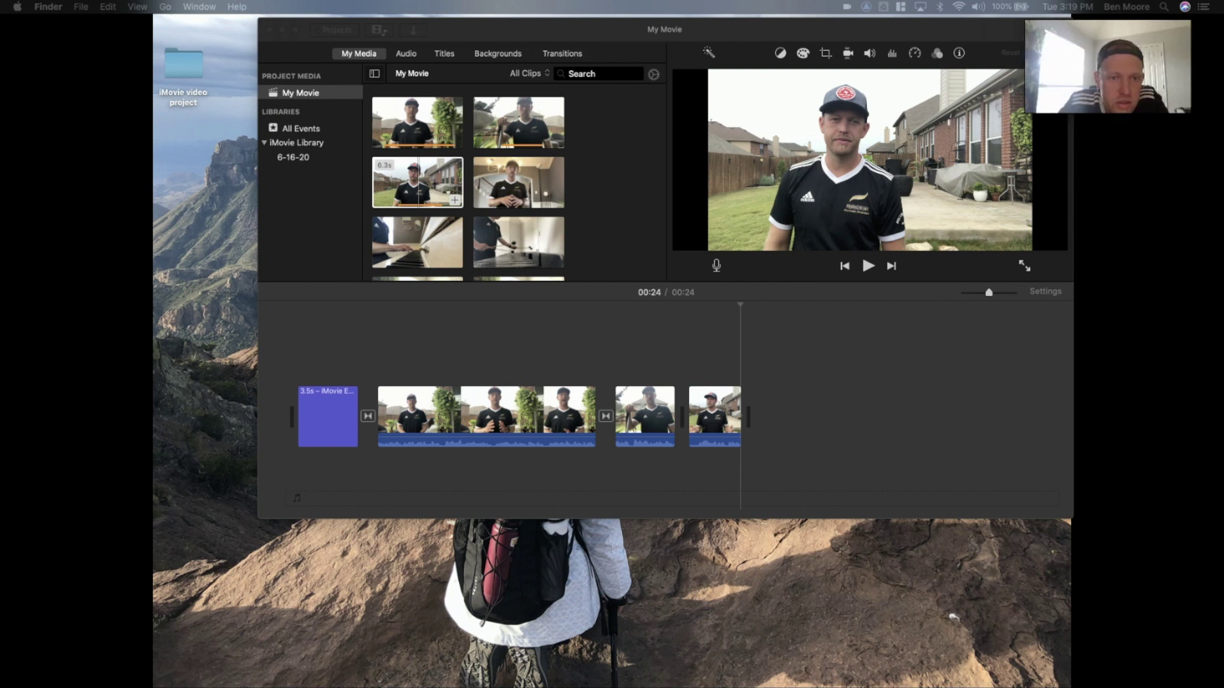
left_click_drag(127, 274, 126, 300)
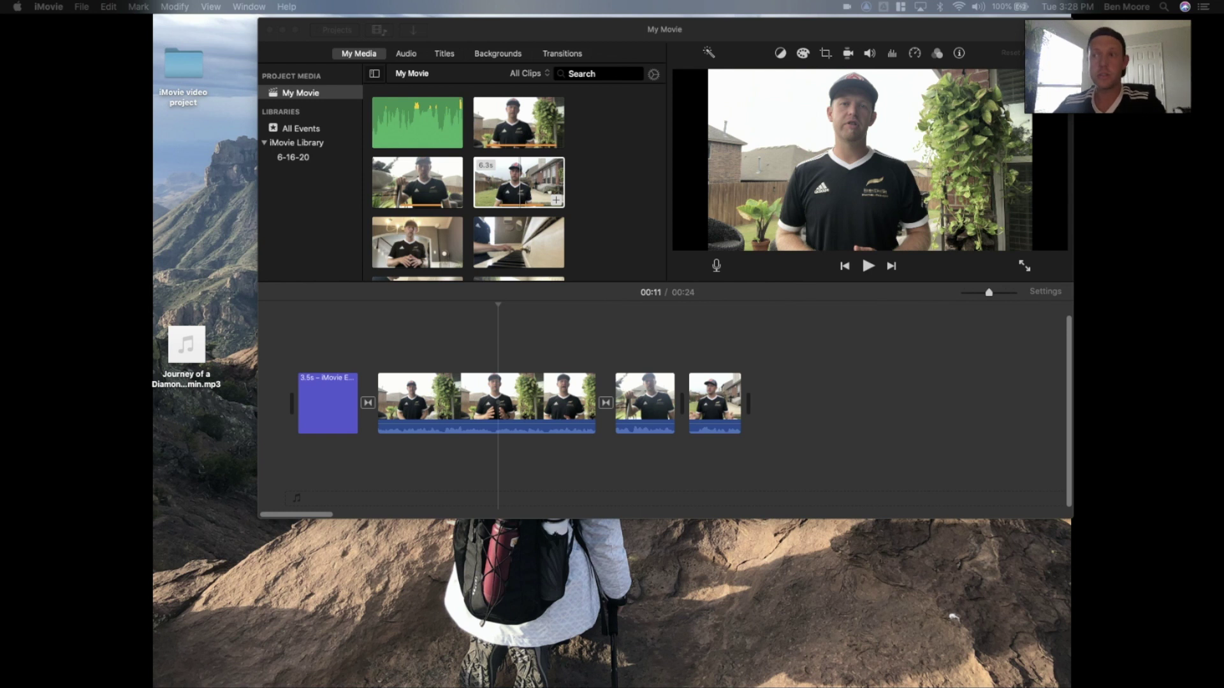
left_click(193, 330)
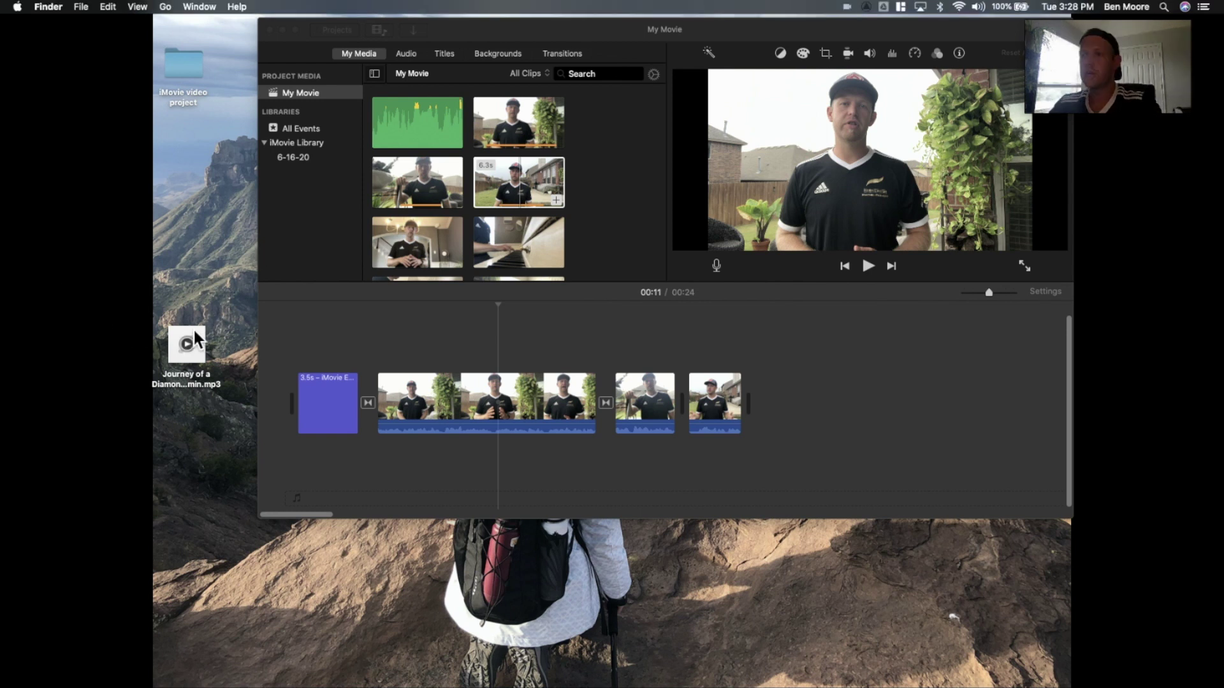
left_click_drag(199, 332, 232, 215)
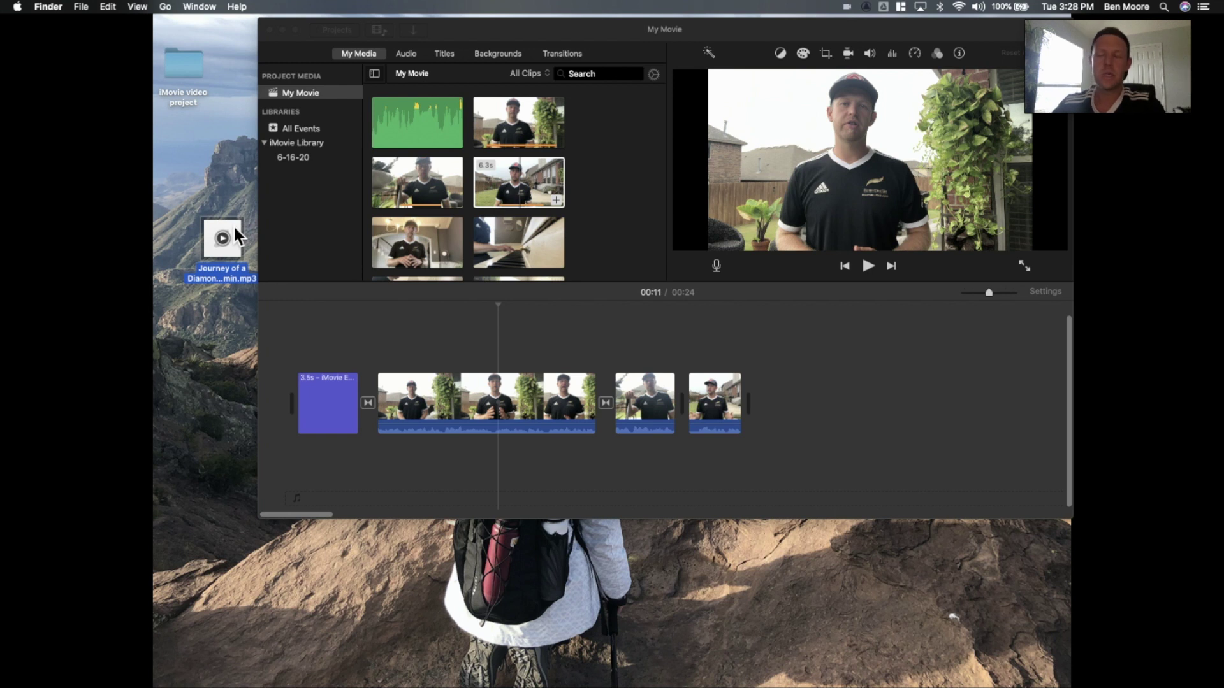
left_click_drag(234, 226, 298, 466)
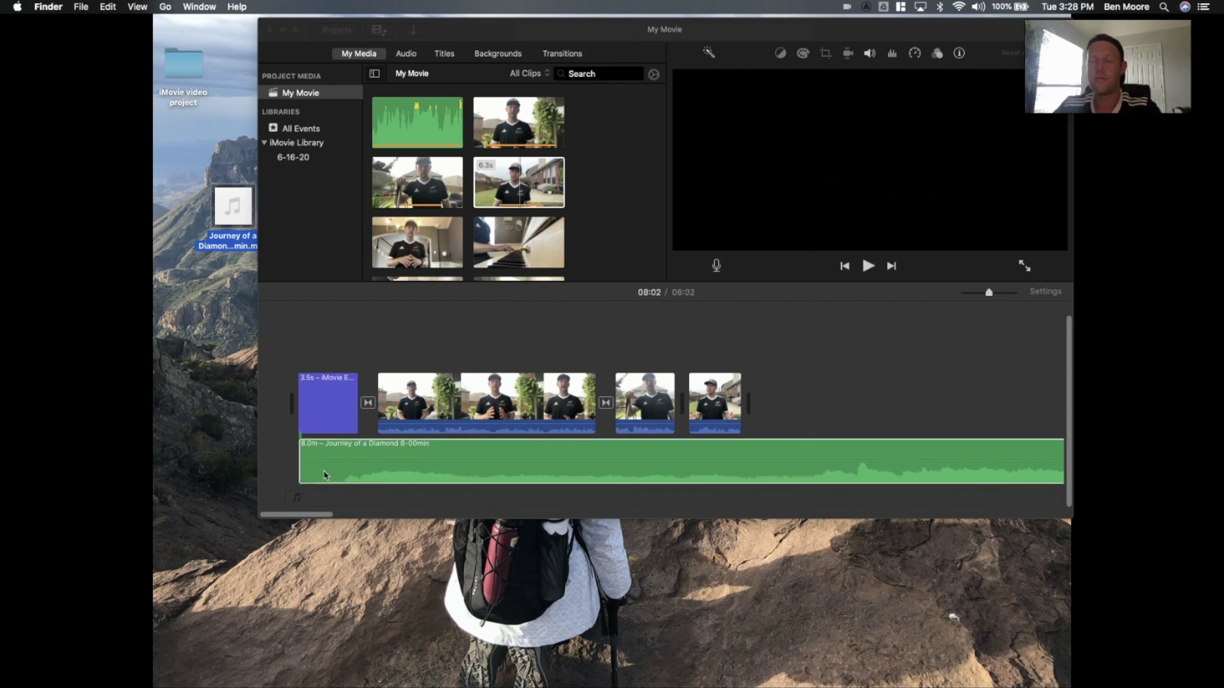
Play back the start of the music, split the track at about 00:02 and delete its opening piece
left_click(327, 466)
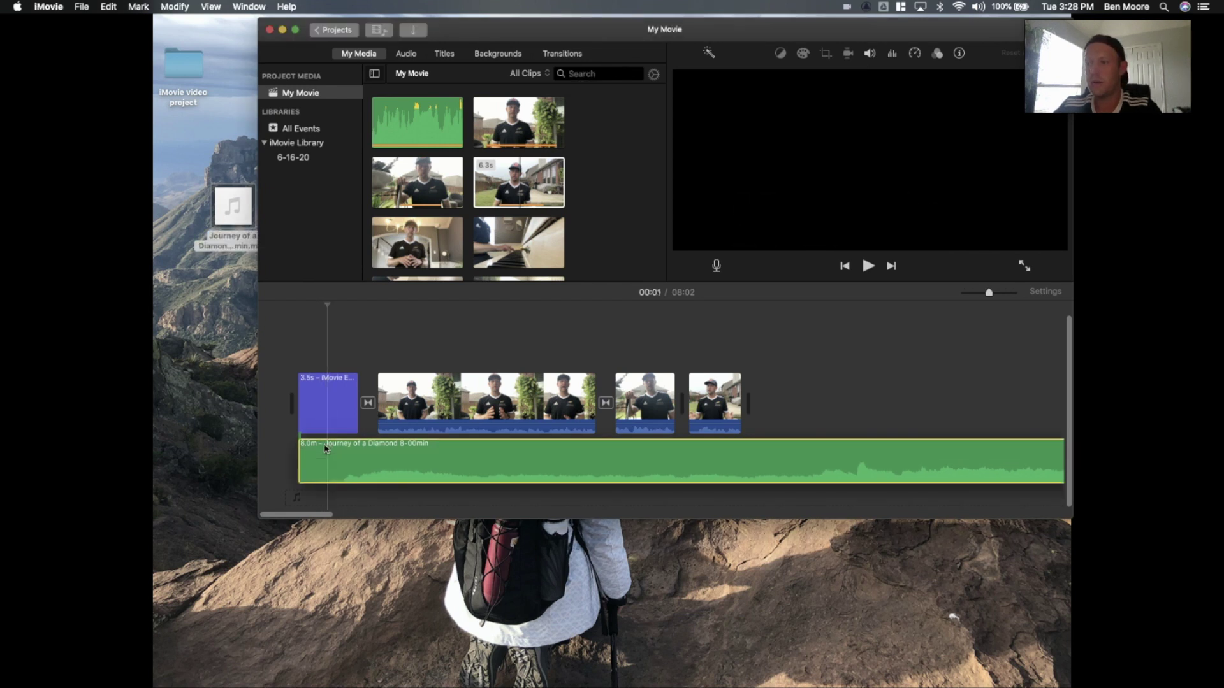
key("space")
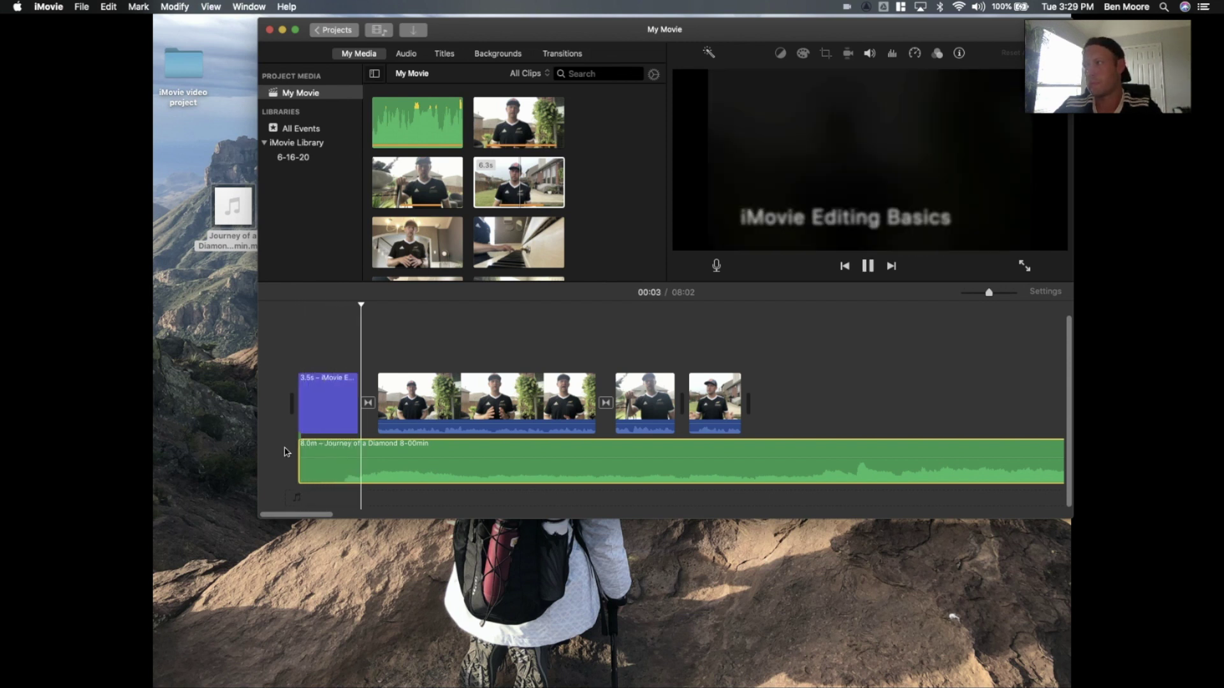
key("space")
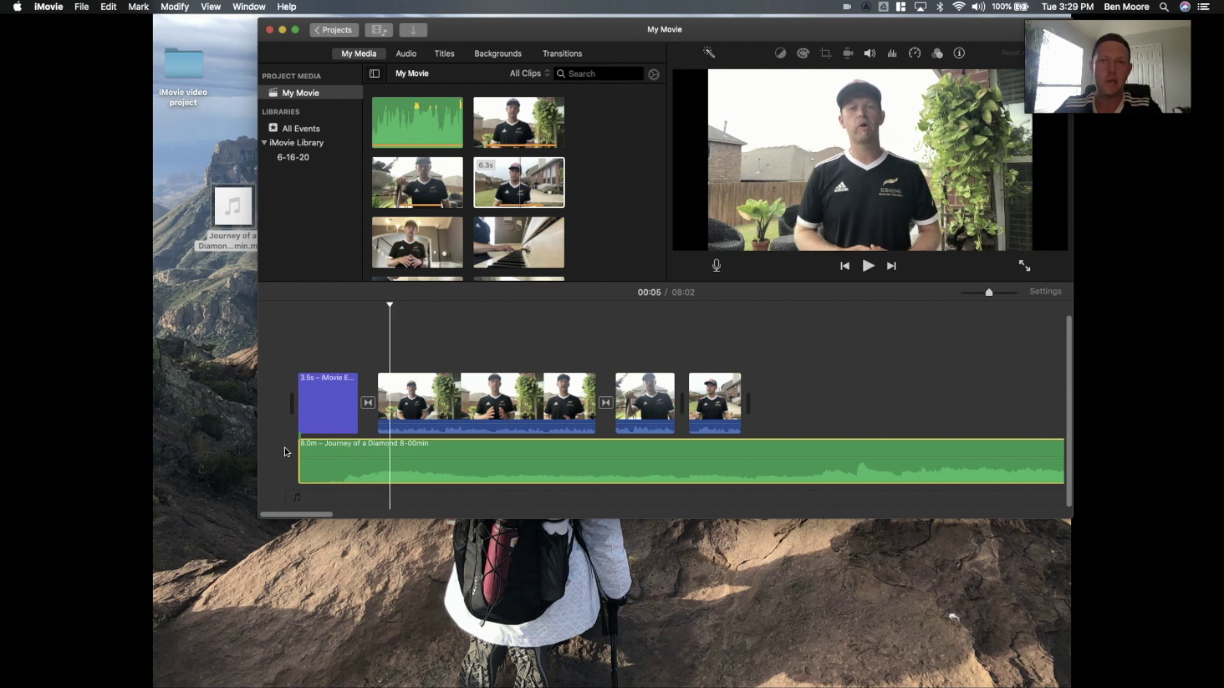
left_click(338, 470)
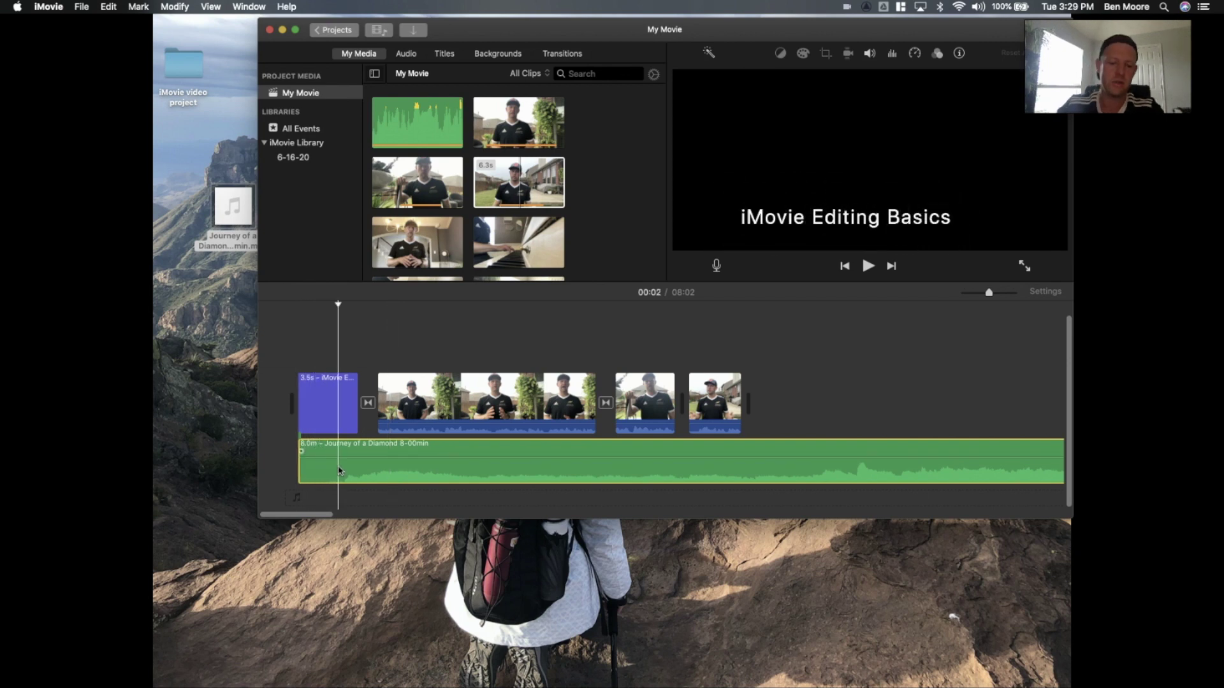
key("super+b")
left_click(321, 472)
key("Delete")
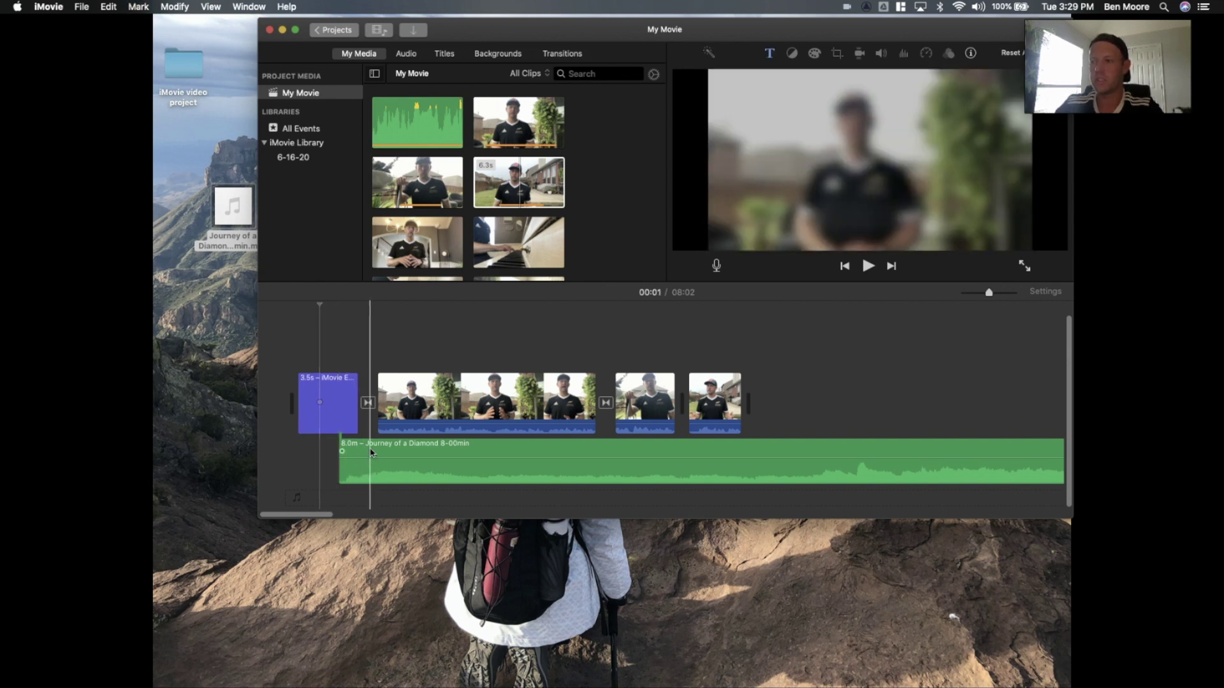
Move the music track to the start of the movie, give it a fade-in reaching about 00:05 and play it back
left_click_drag(362, 471, 322, 453)
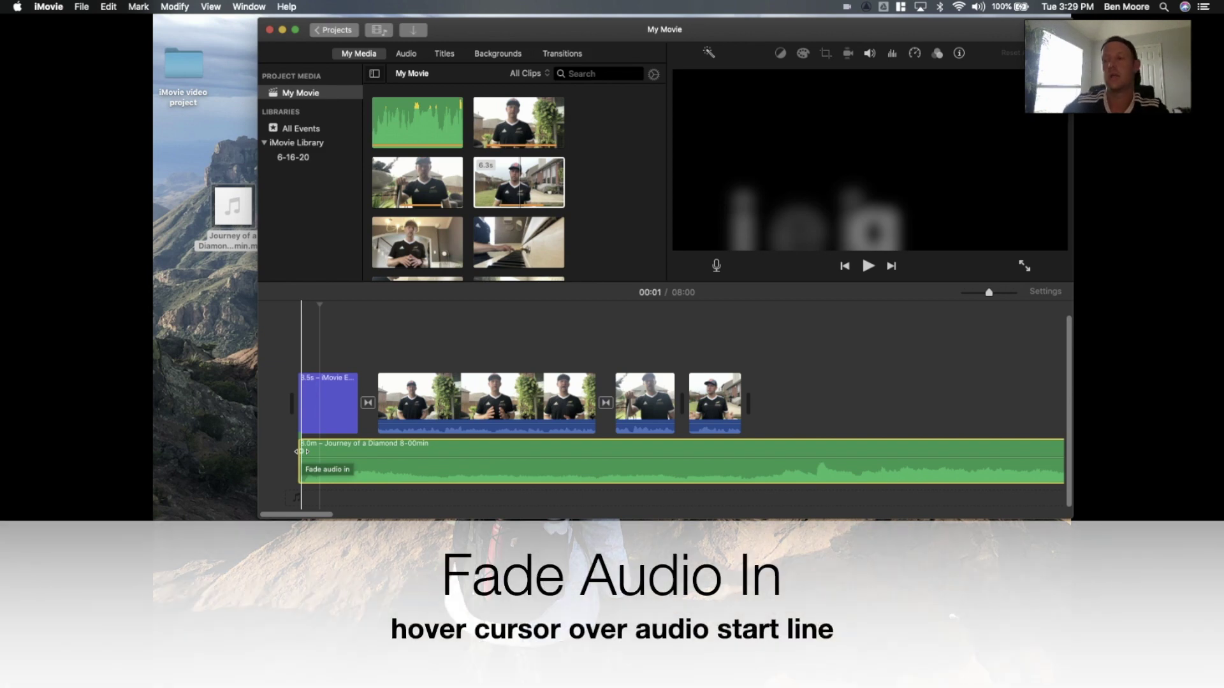
left_click_drag(302, 451, 390, 453)
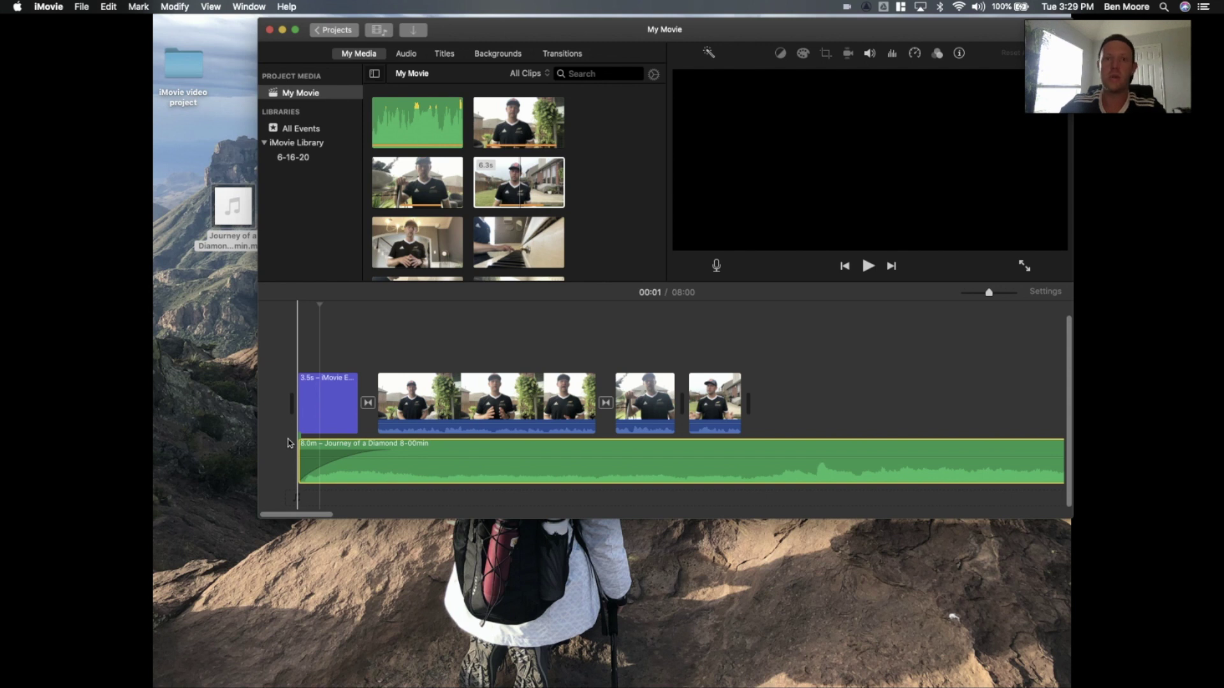
key("space")
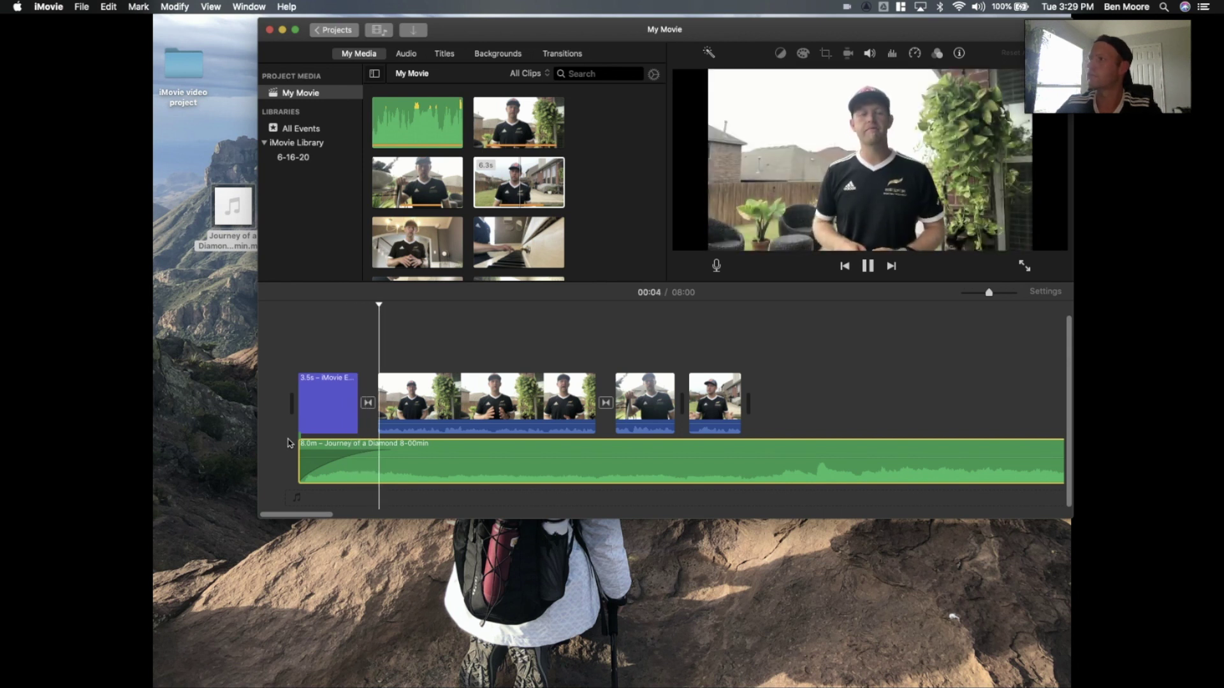
key("space")
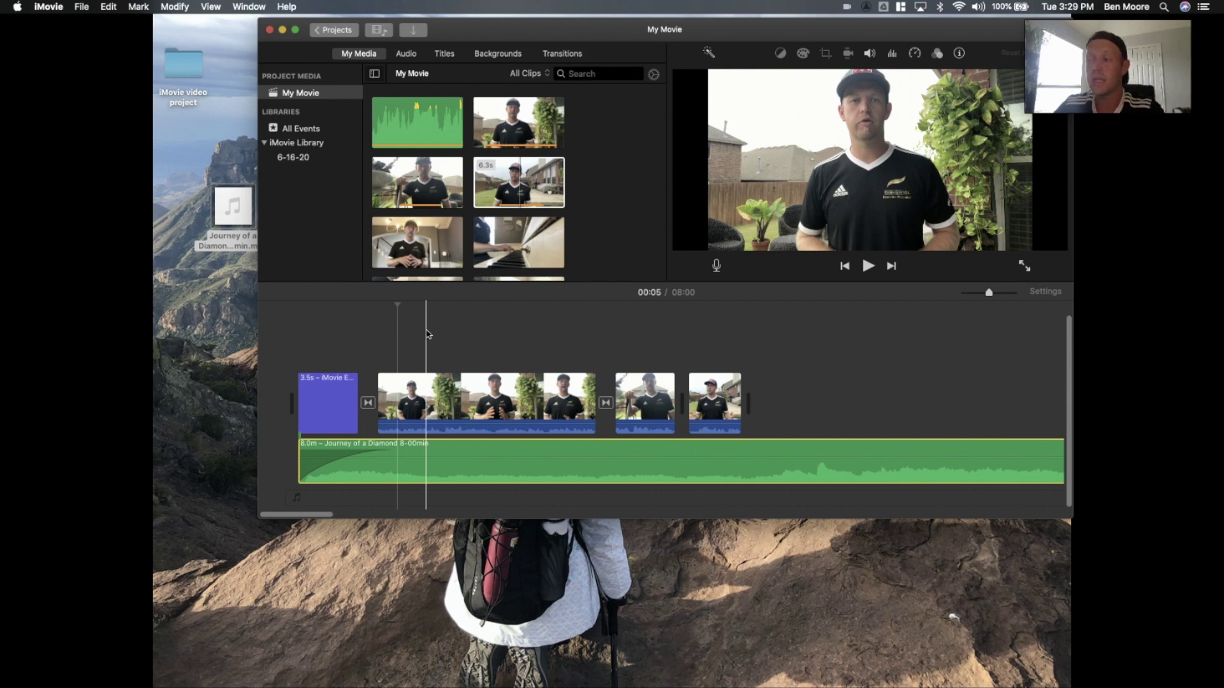
Turn on Lower volume of other clips for the first video clip, increase the reduction and play back the result
left_click(431, 396)
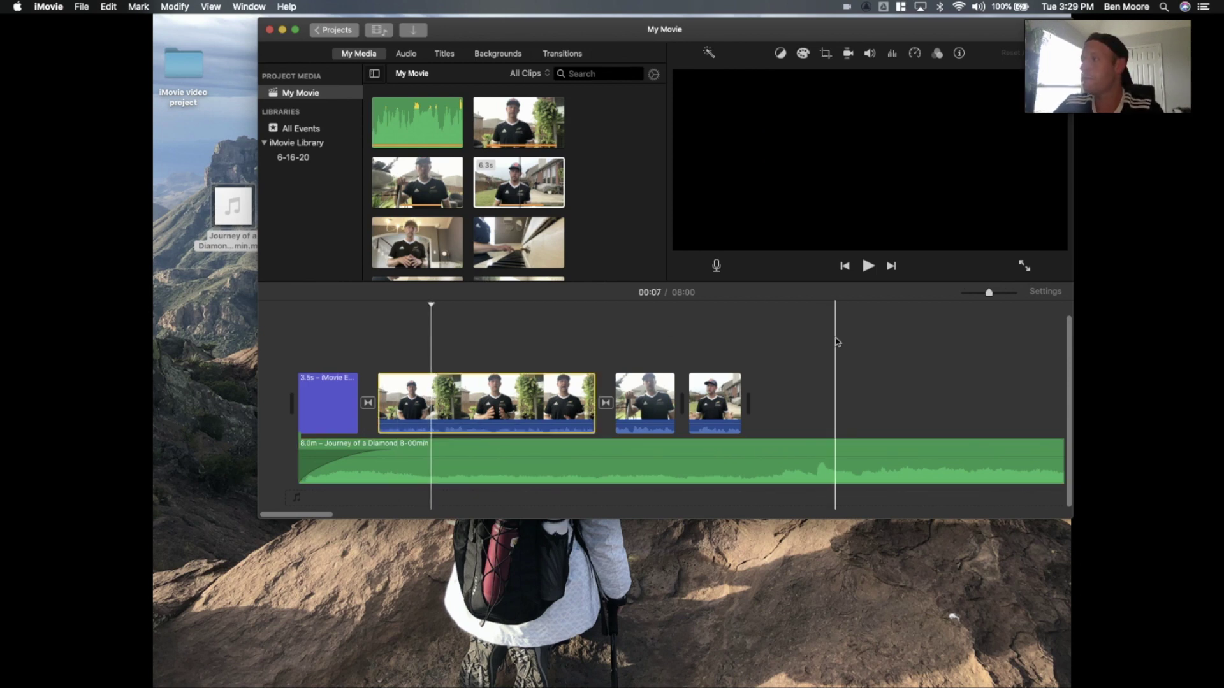
left_click(870, 54)
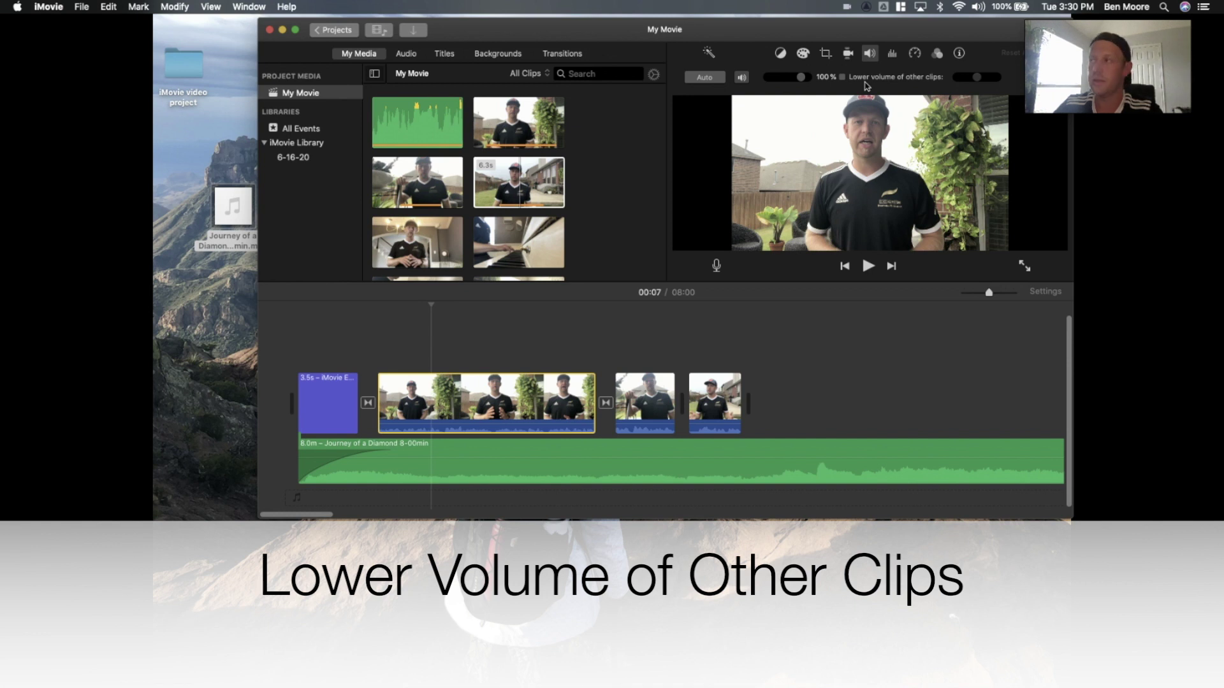
left_click(842, 77)
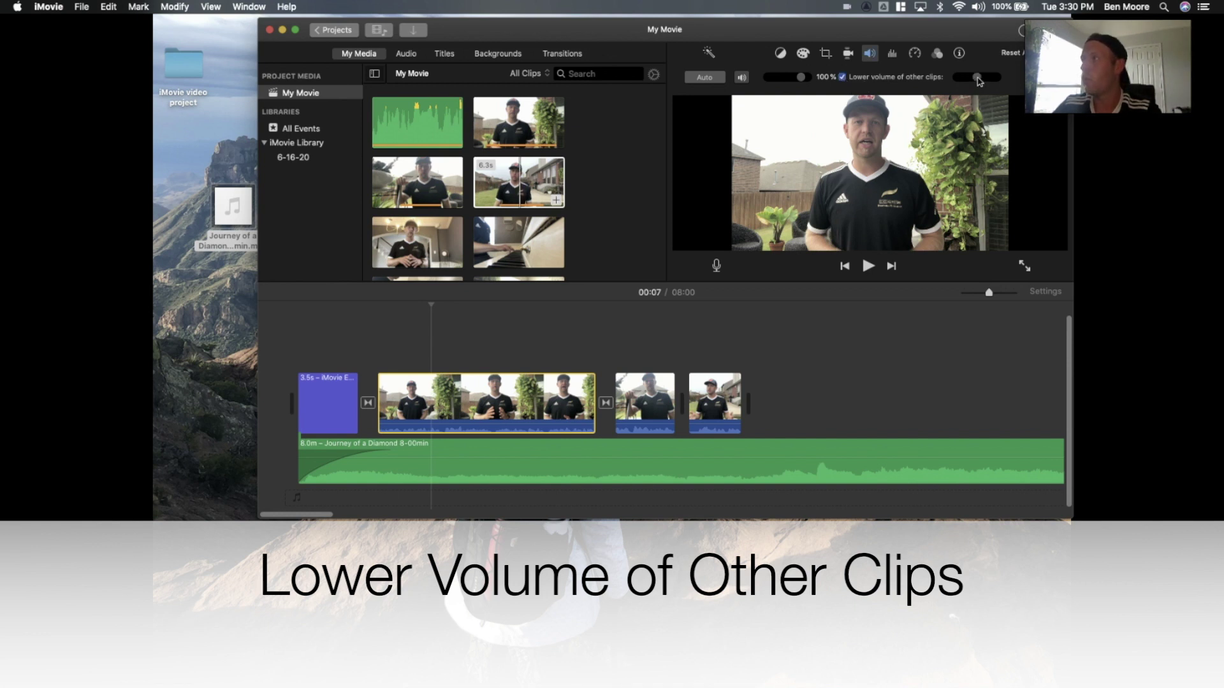
mouse_move(978, 79)
left_mouse_down()
mouse_move(1002, 80)
mouse_move(951, 83)
mouse_move(979, 86)
left_mouse_up()
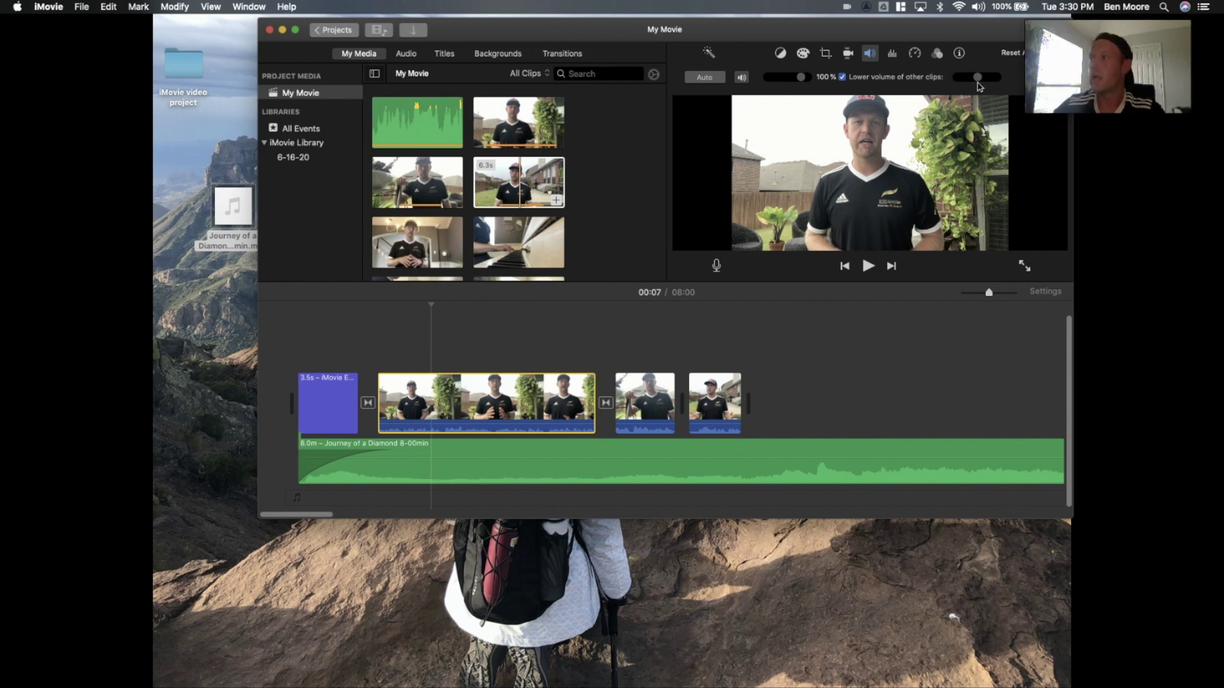
left_click_drag(979, 77, 993, 77)
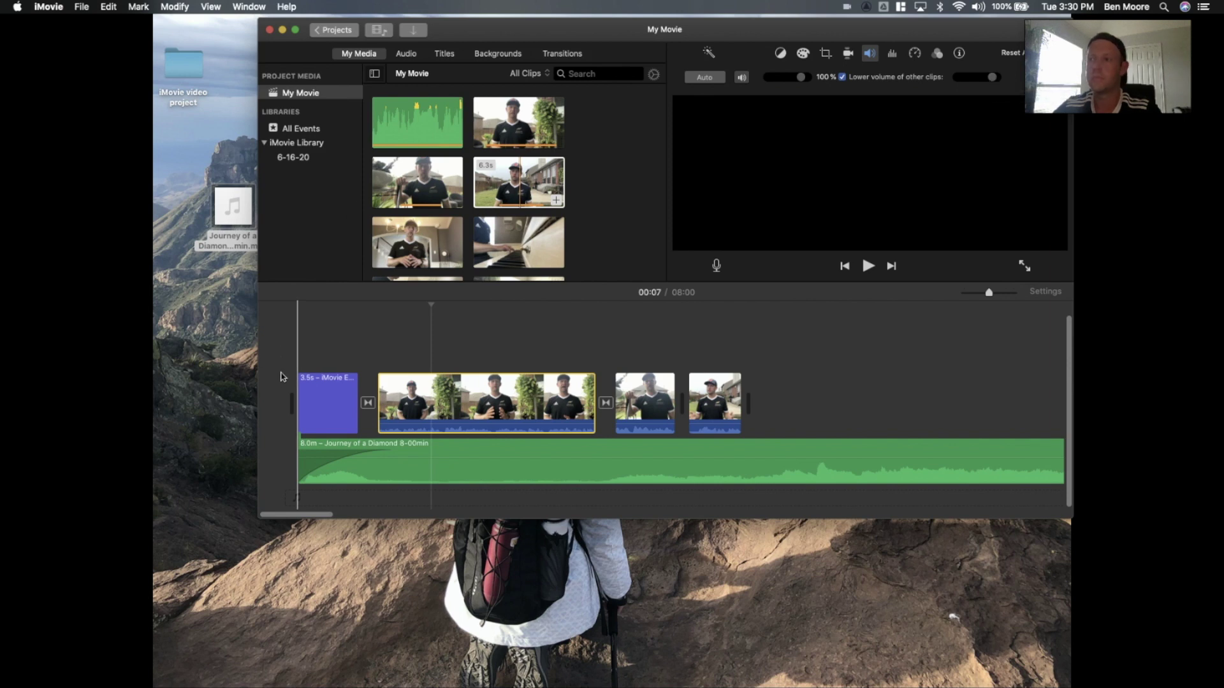
key("space")
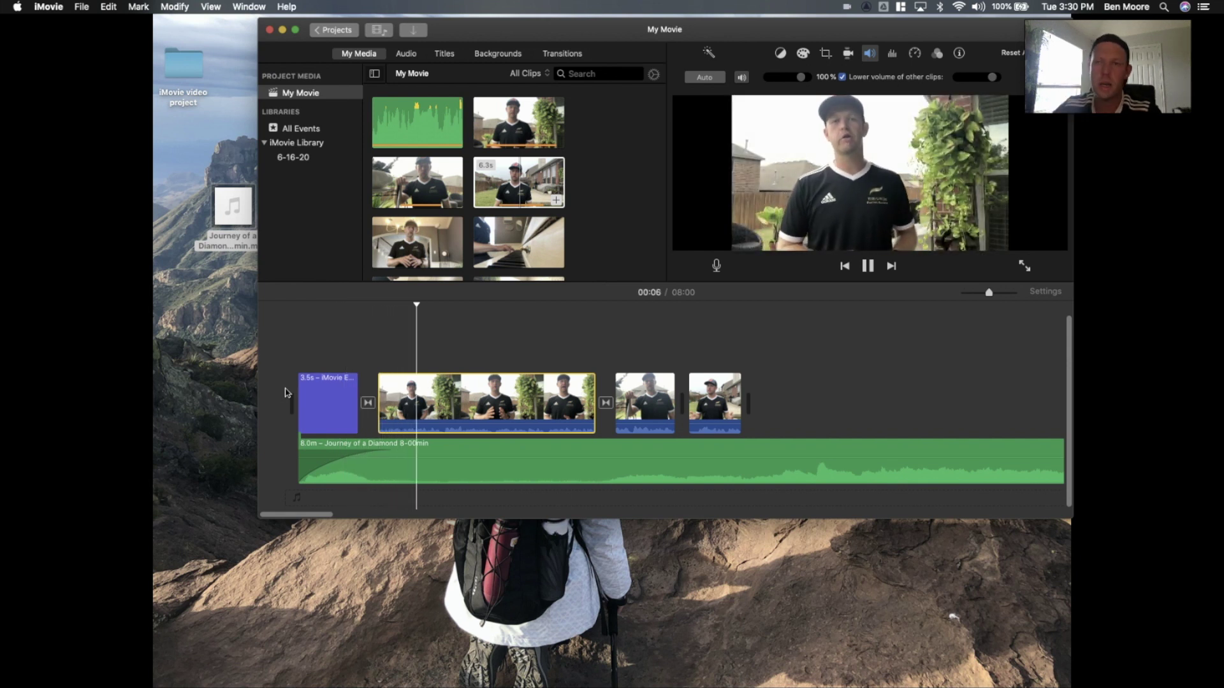
left_click(867, 266)
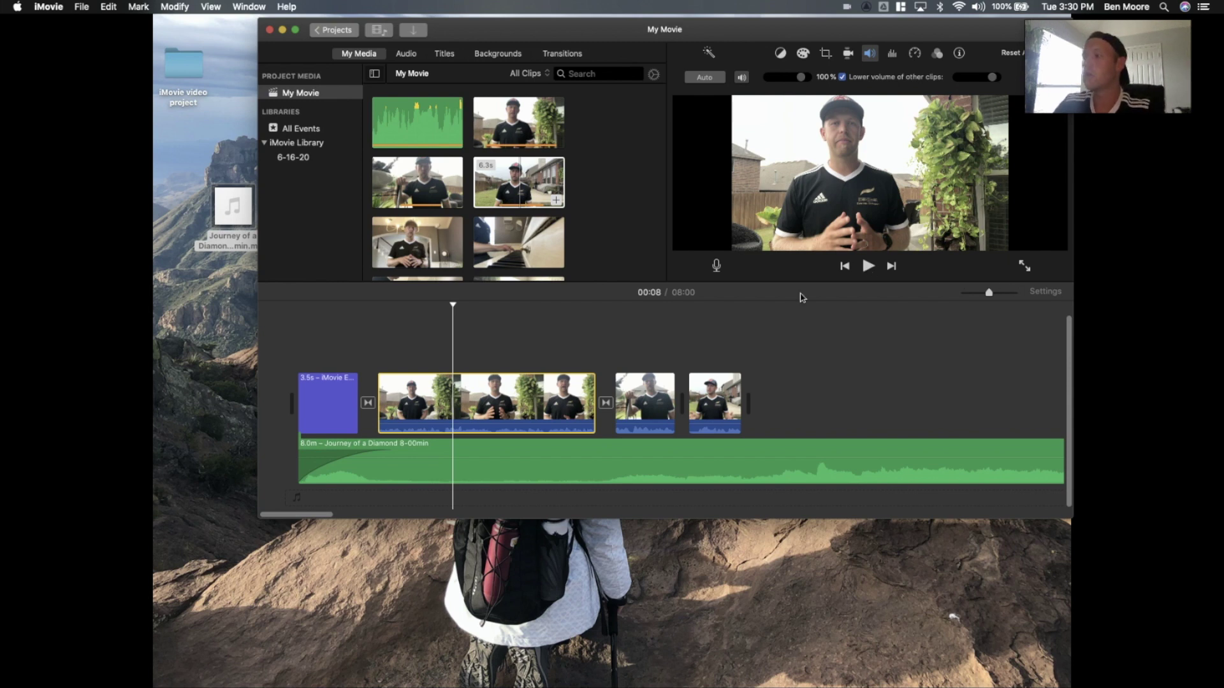
Turn on Lower volume of other clips for the second and third video clips and increase the reduction on each
left_click(641, 402)
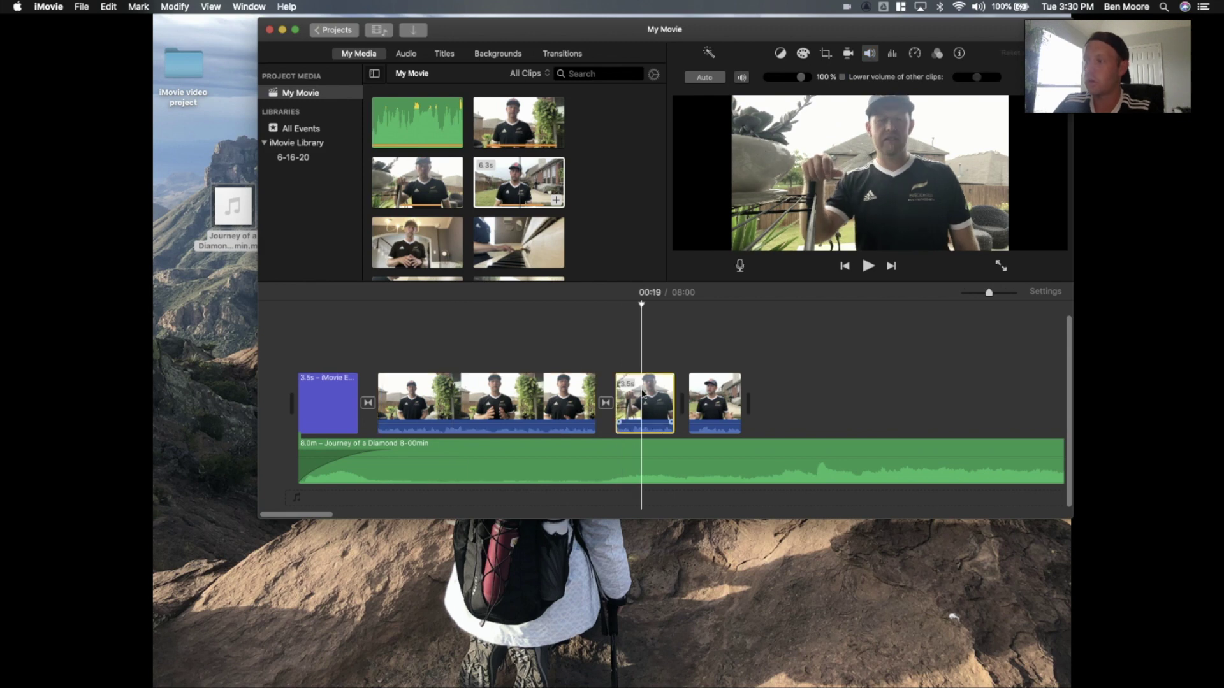
left_click(842, 76)
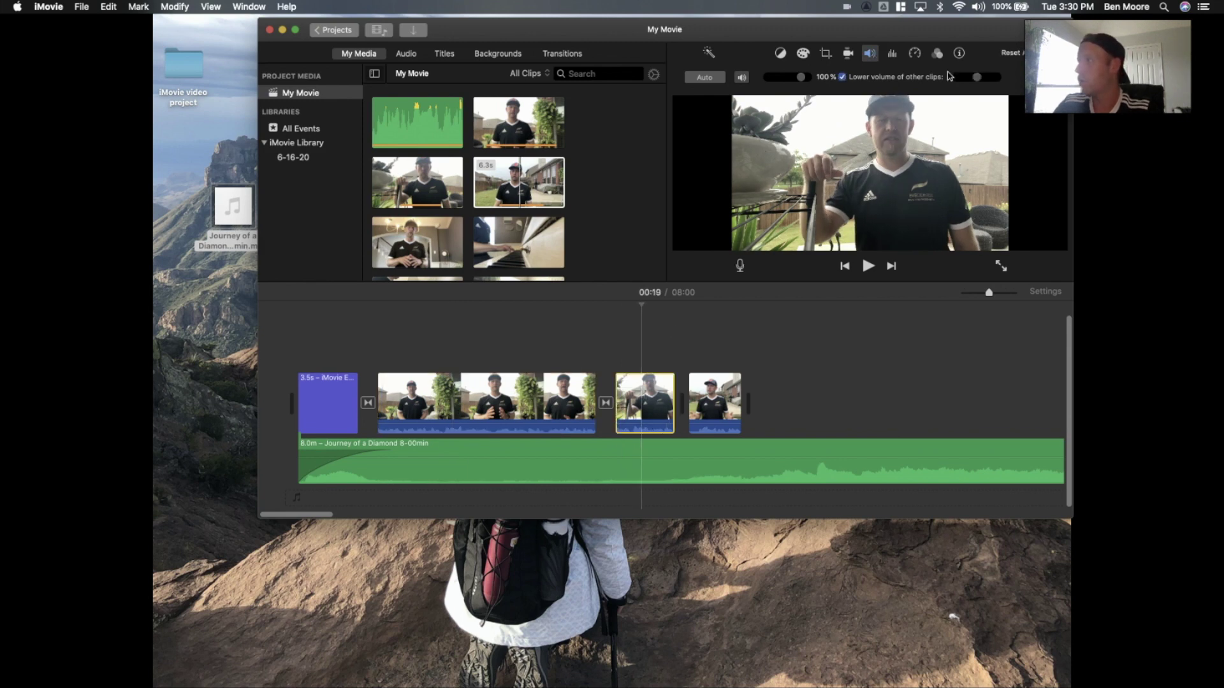
left_click_drag(977, 77, 990, 77)
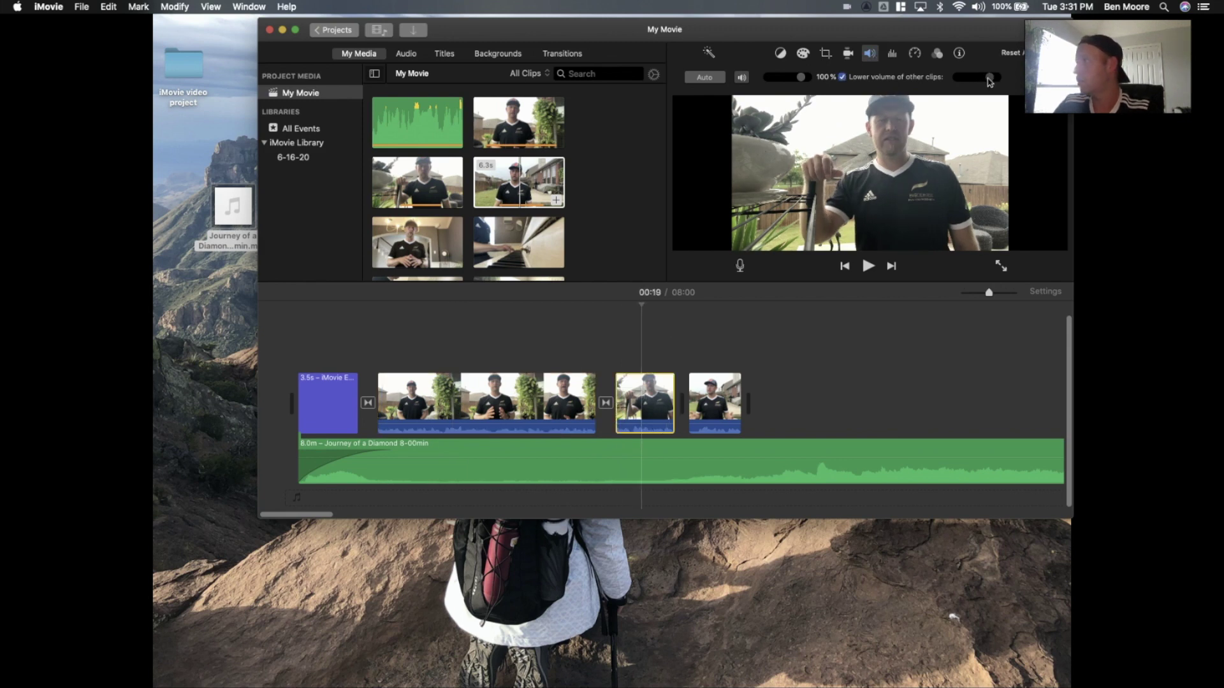
left_click(723, 399)
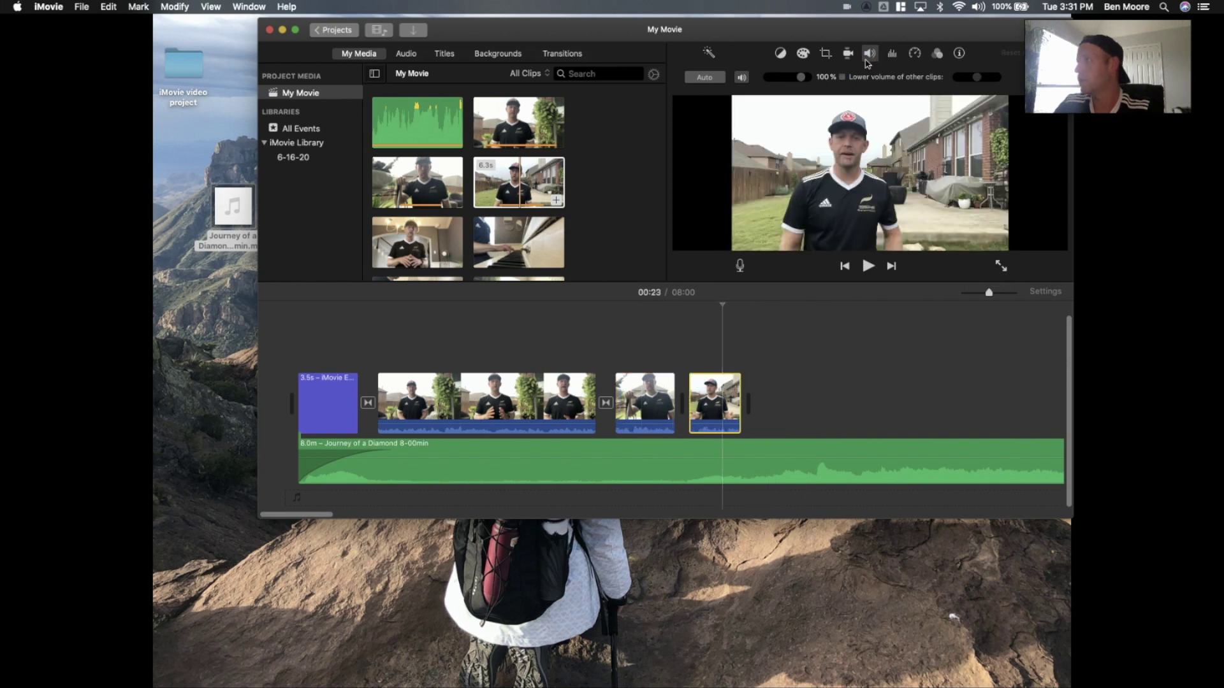
left_click(842, 76)
left_click_drag(977, 77, 990, 77)
left_click(973, 356)
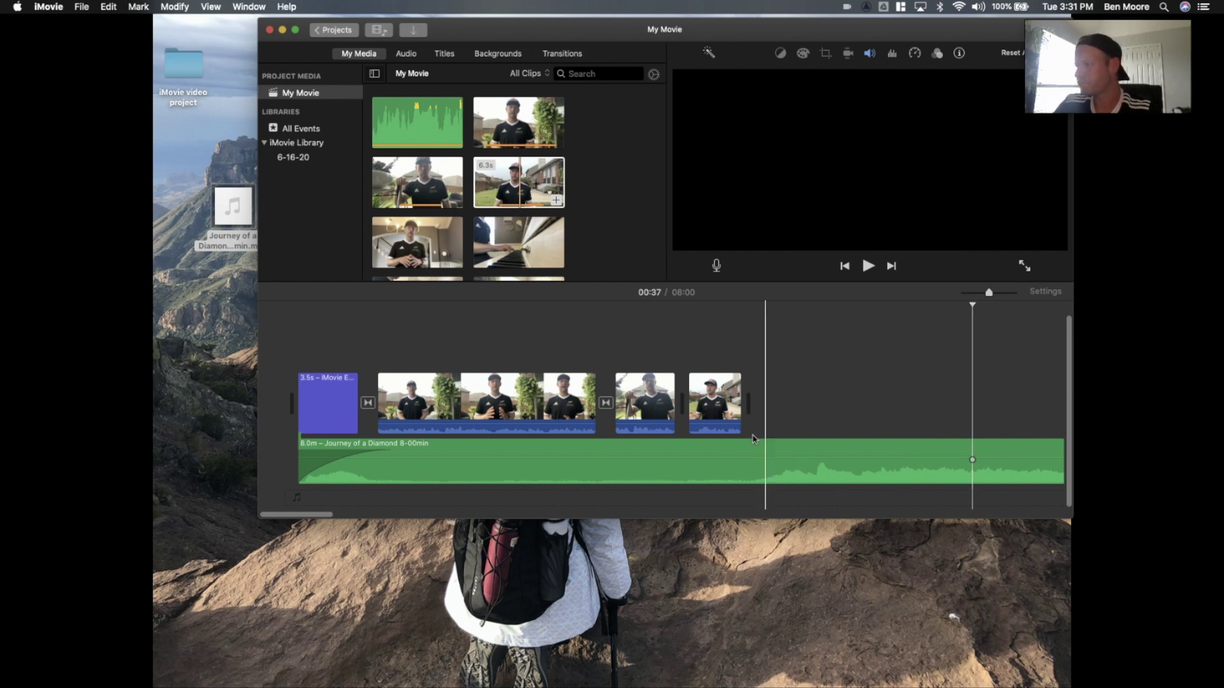
Split the music track near the end of the last video clip, delete the remainder and extend the music to the clip's end
left_click(738, 451)
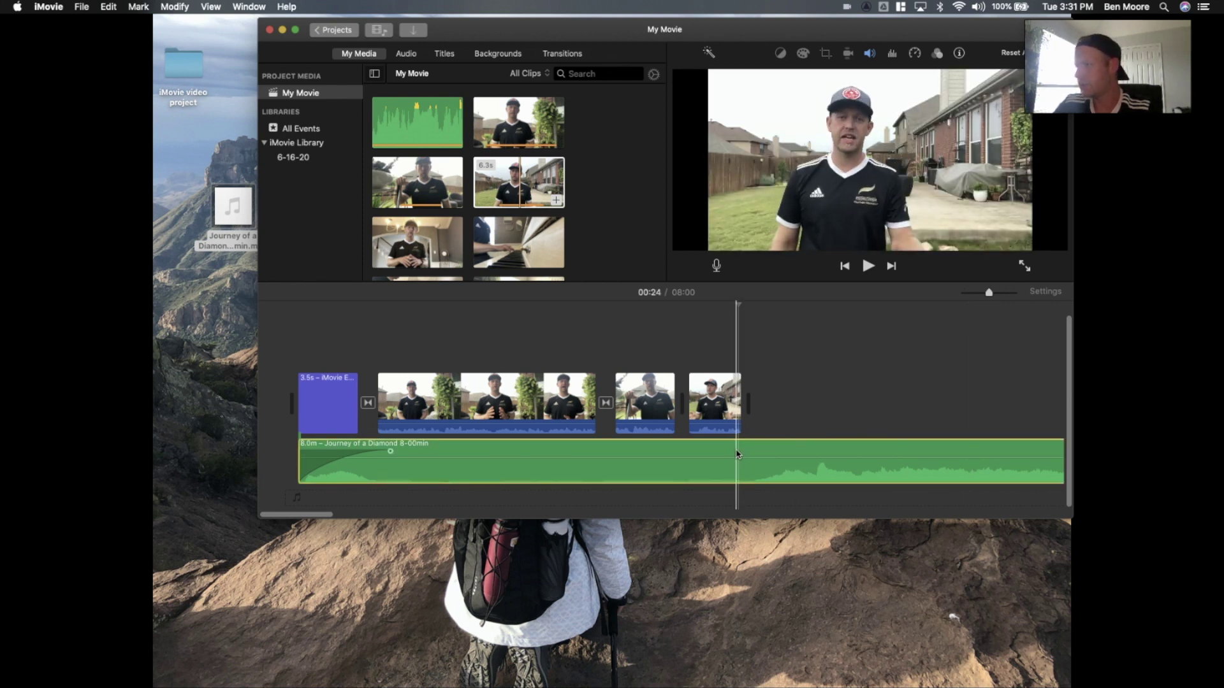
key("super+b")
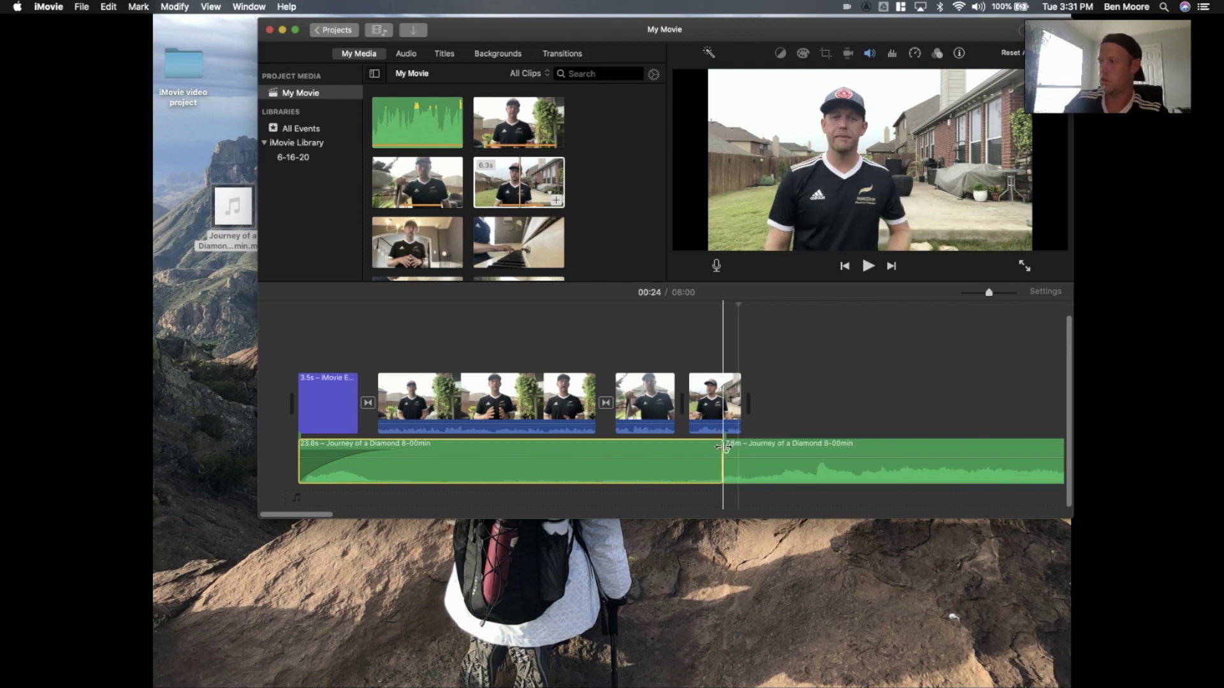
left_click(774, 454)
key("Delete")
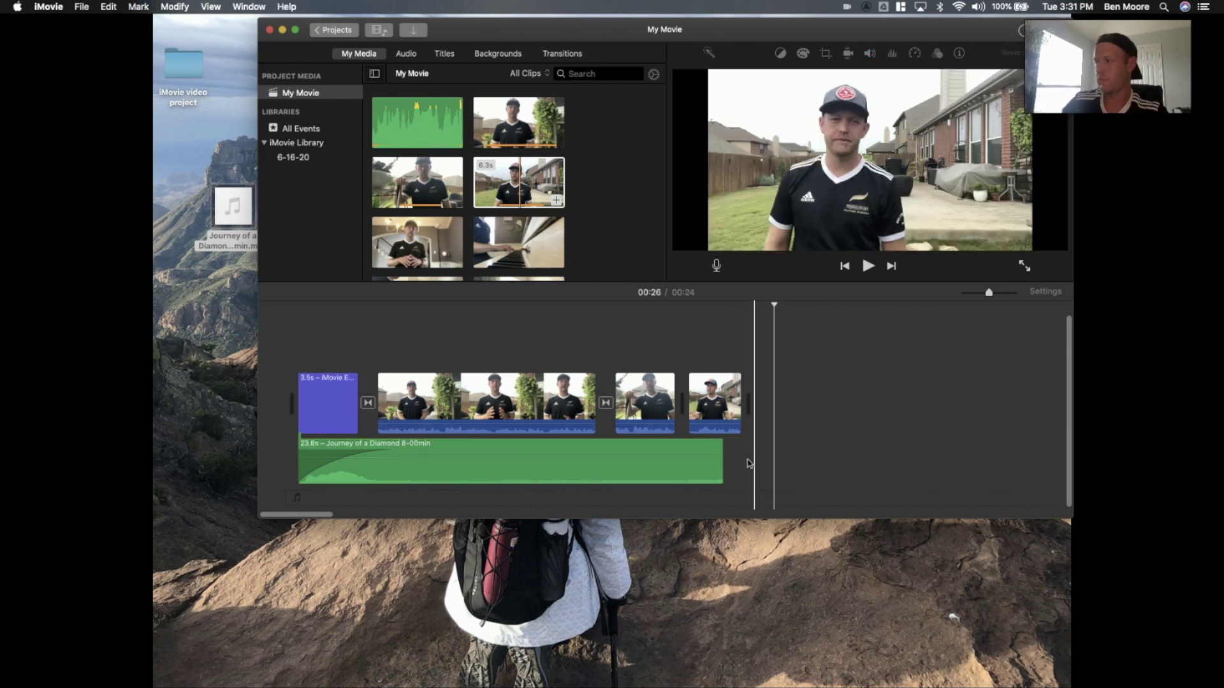
left_click(719, 471)
left_click_drag(719, 470, 740, 471)
left_click(806, 433)
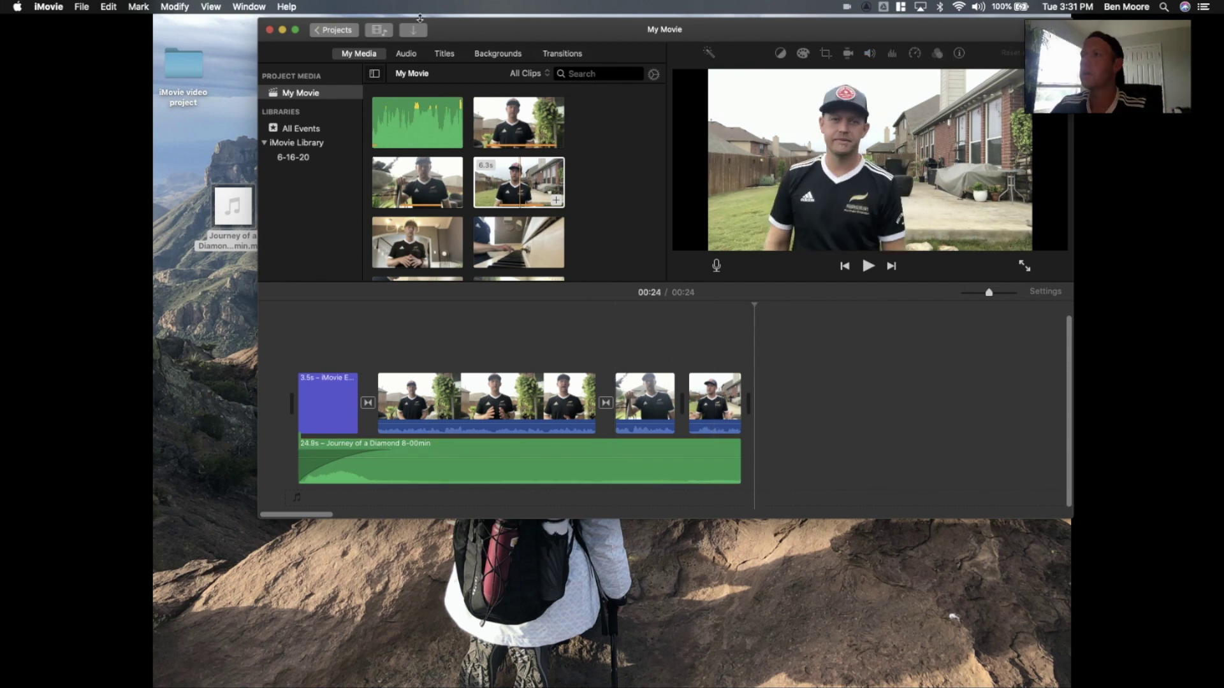
Add an Expand title after the last video clip and set its text to "Thank you!"
left_click(444, 53)
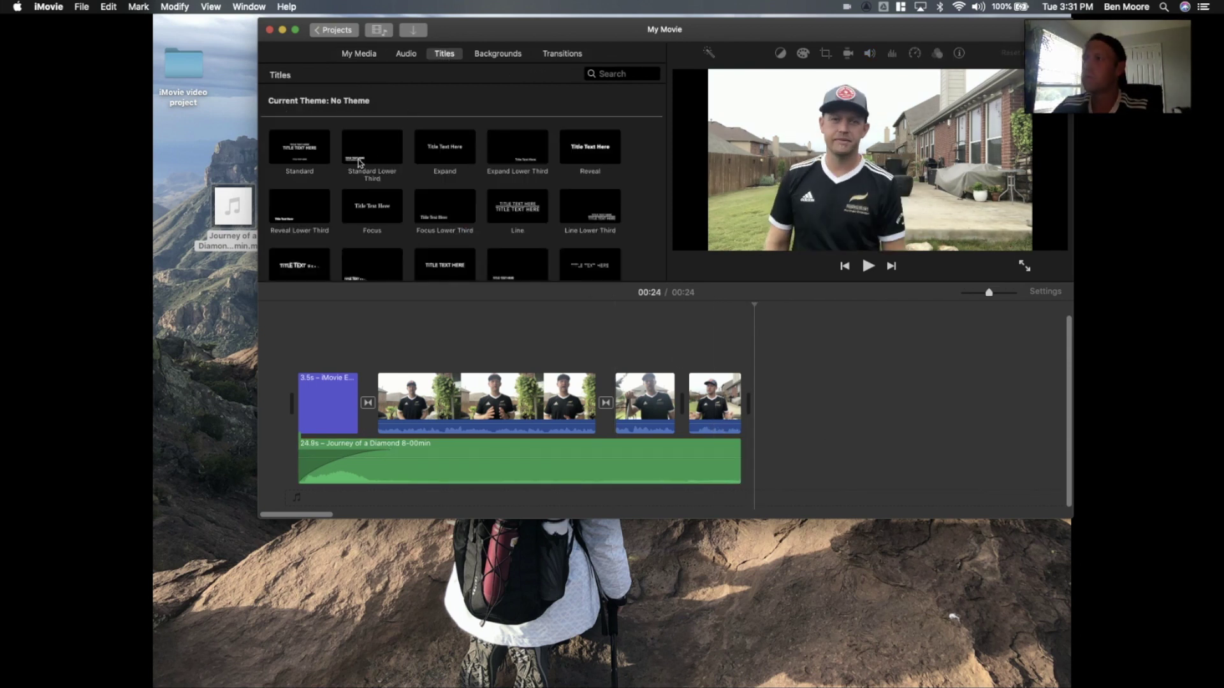
left_click_drag(444, 152, 764, 401)
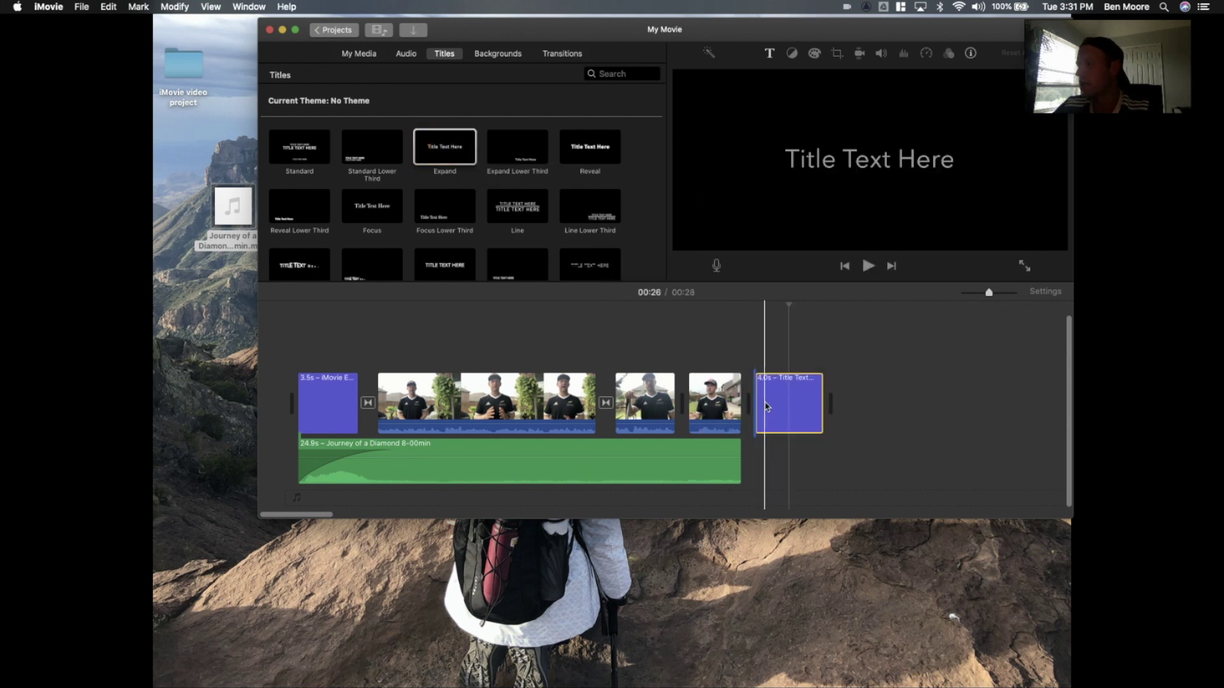
left_click(786, 407)
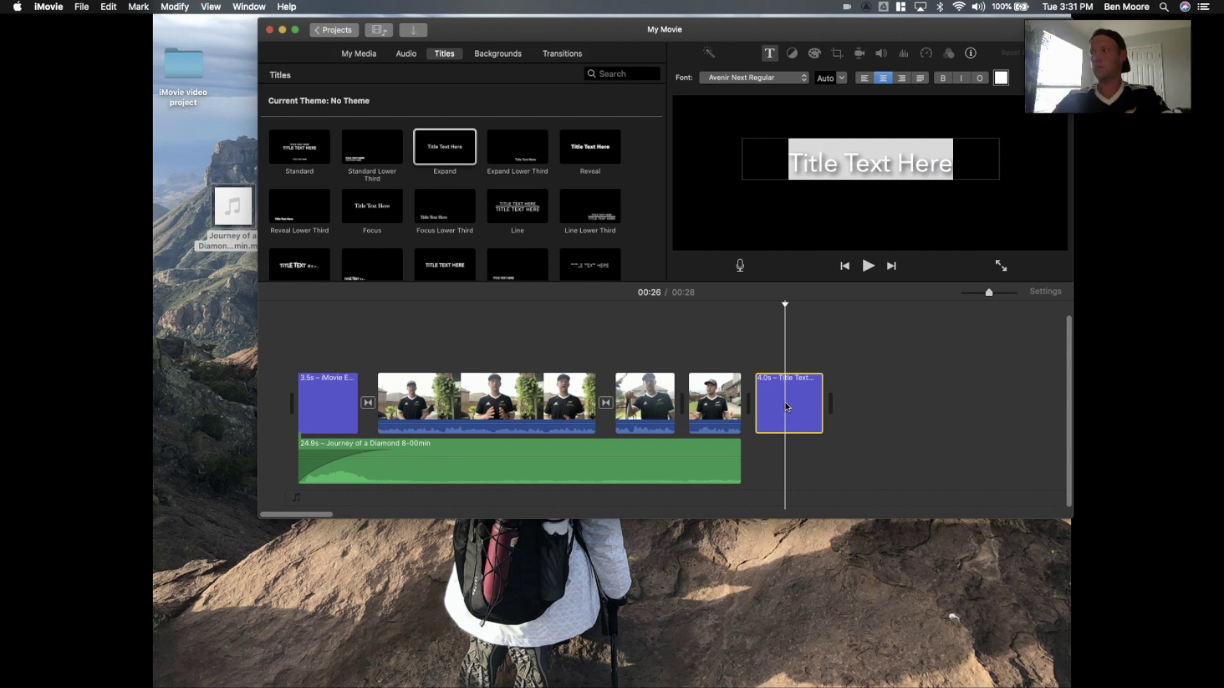
left_click(897, 153)
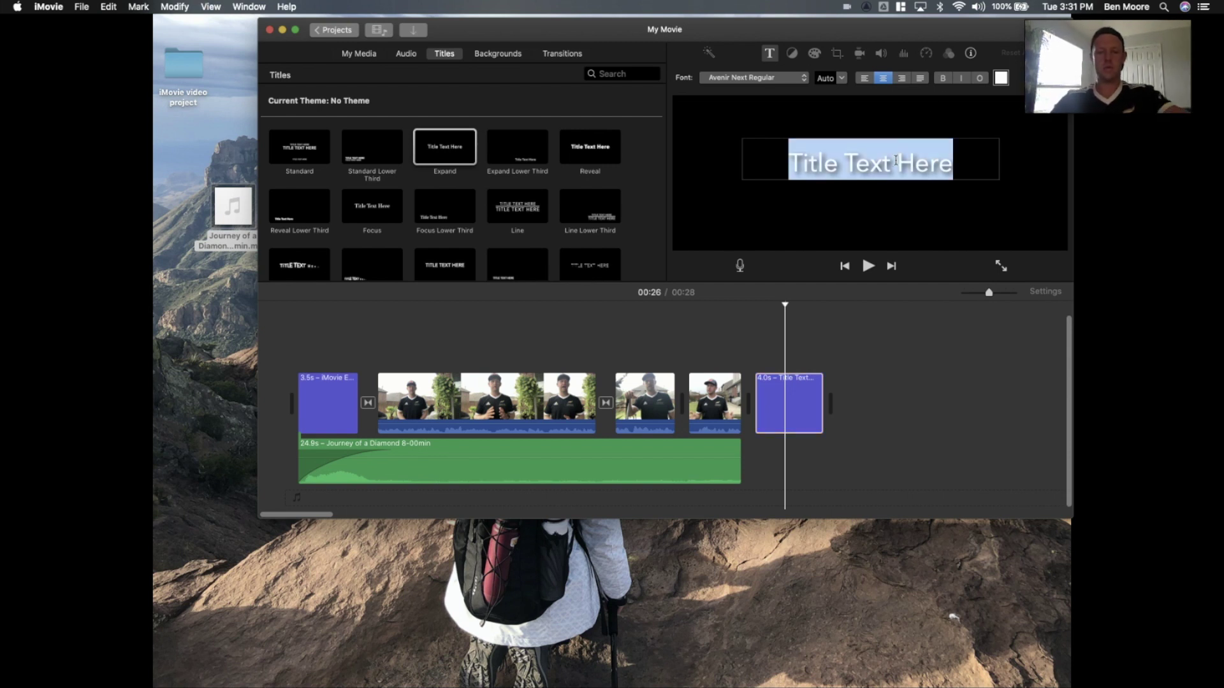
type("Thank you!")
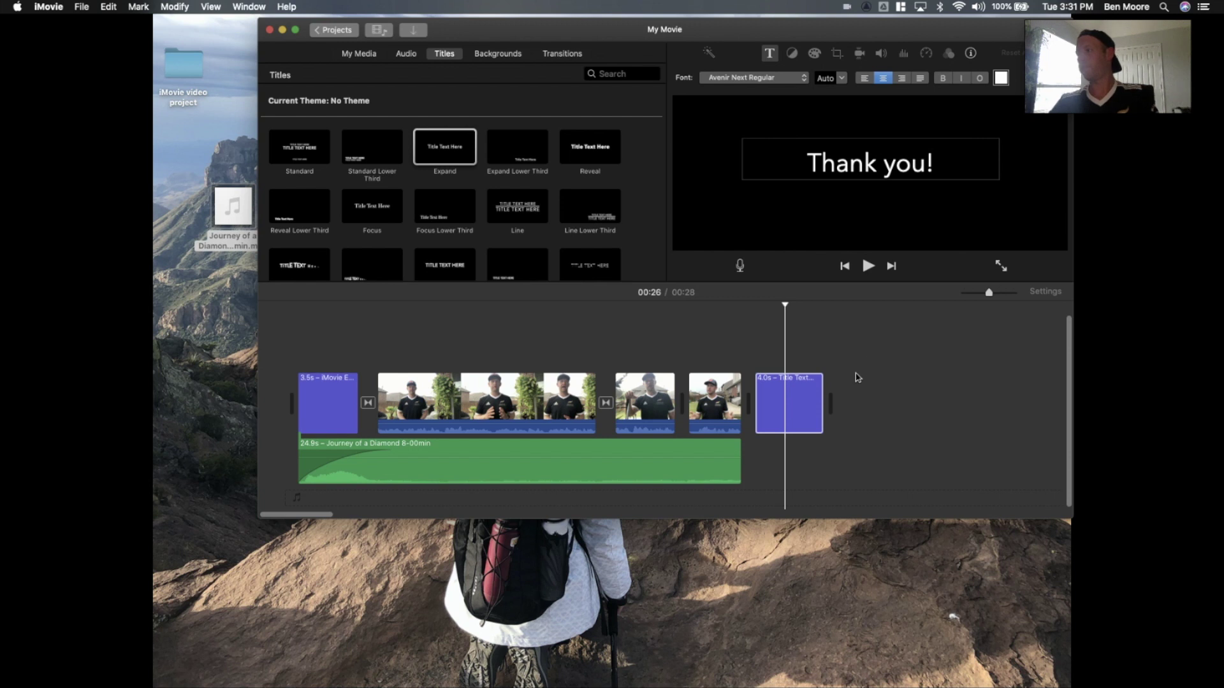
left_click(864, 357)
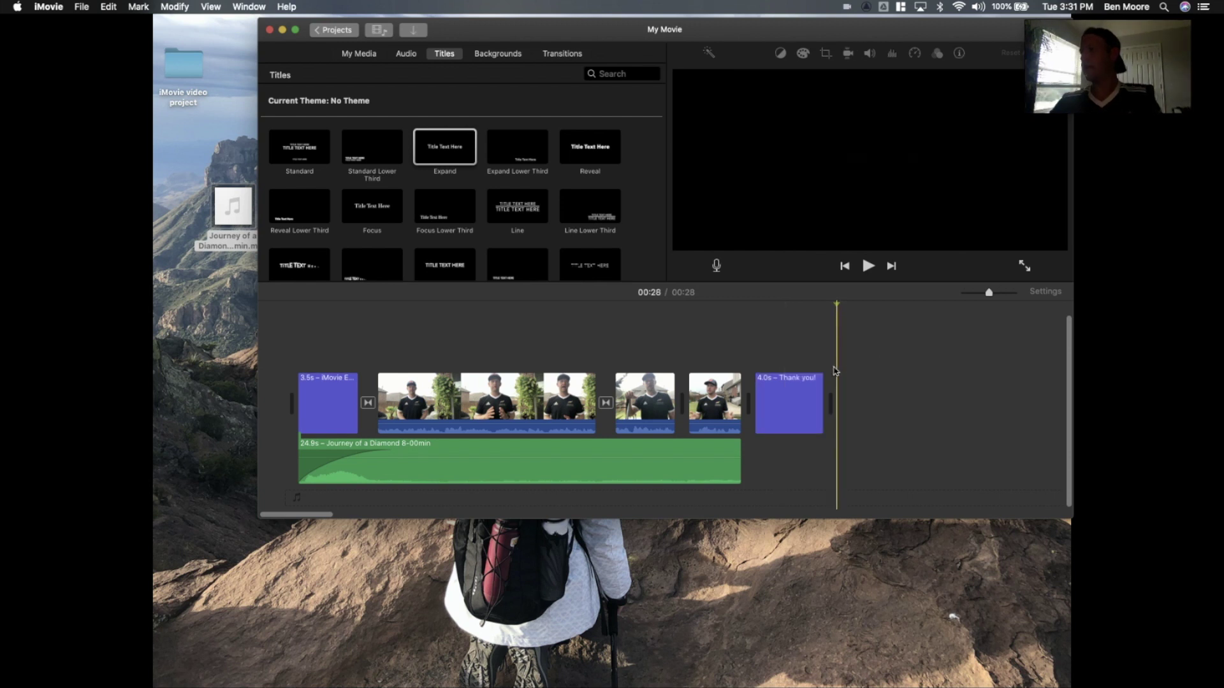
Extend the music to the end of the closing title, fade it out from about 00:24 and play back the ending
left_click(731, 475)
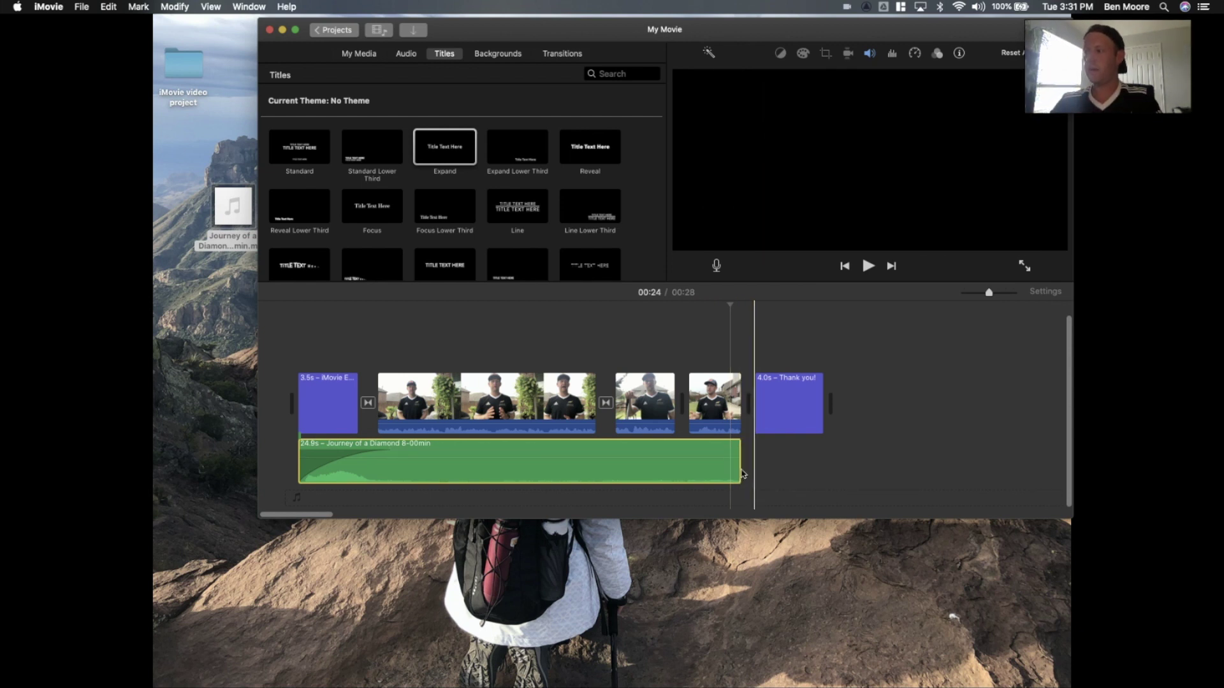
left_click_drag(739, 470, 817, 466)
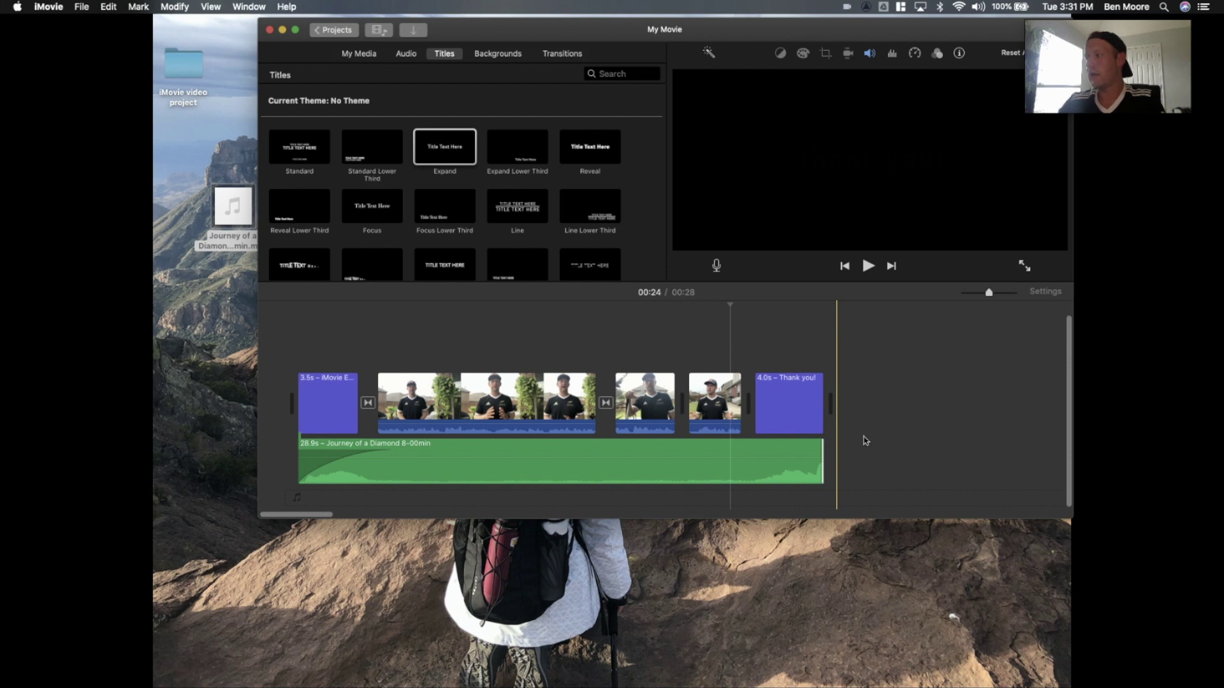
left_click_drag(822, 452, 730, 459)
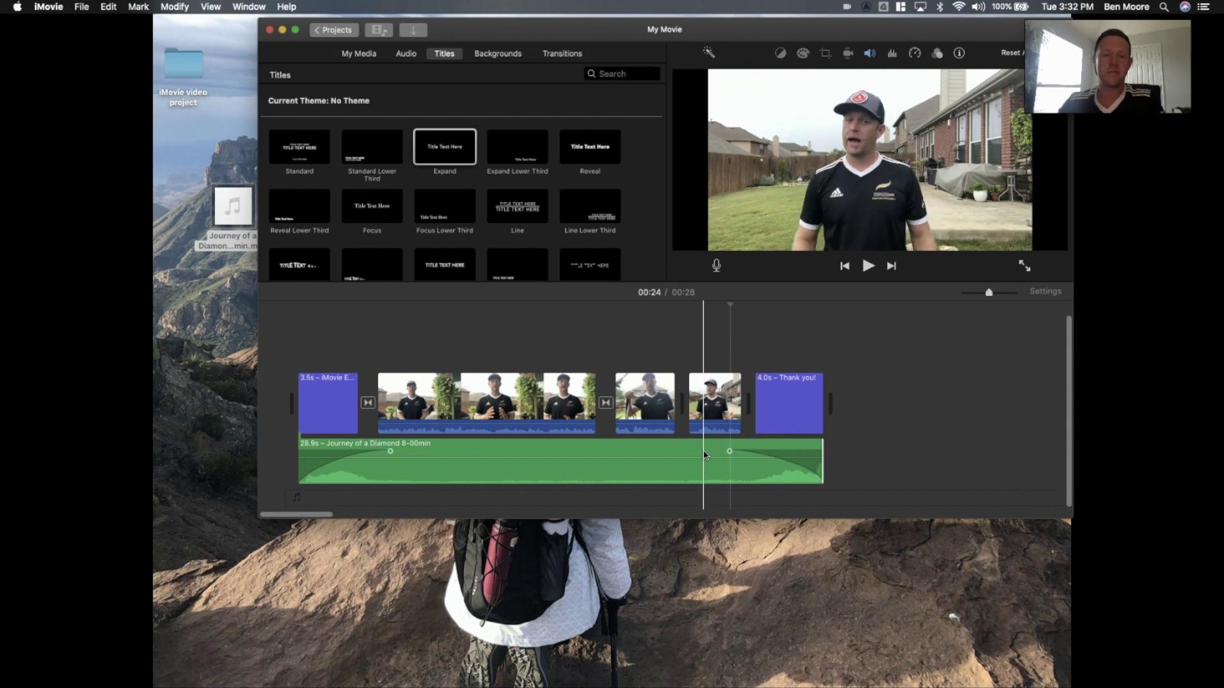
key("space")
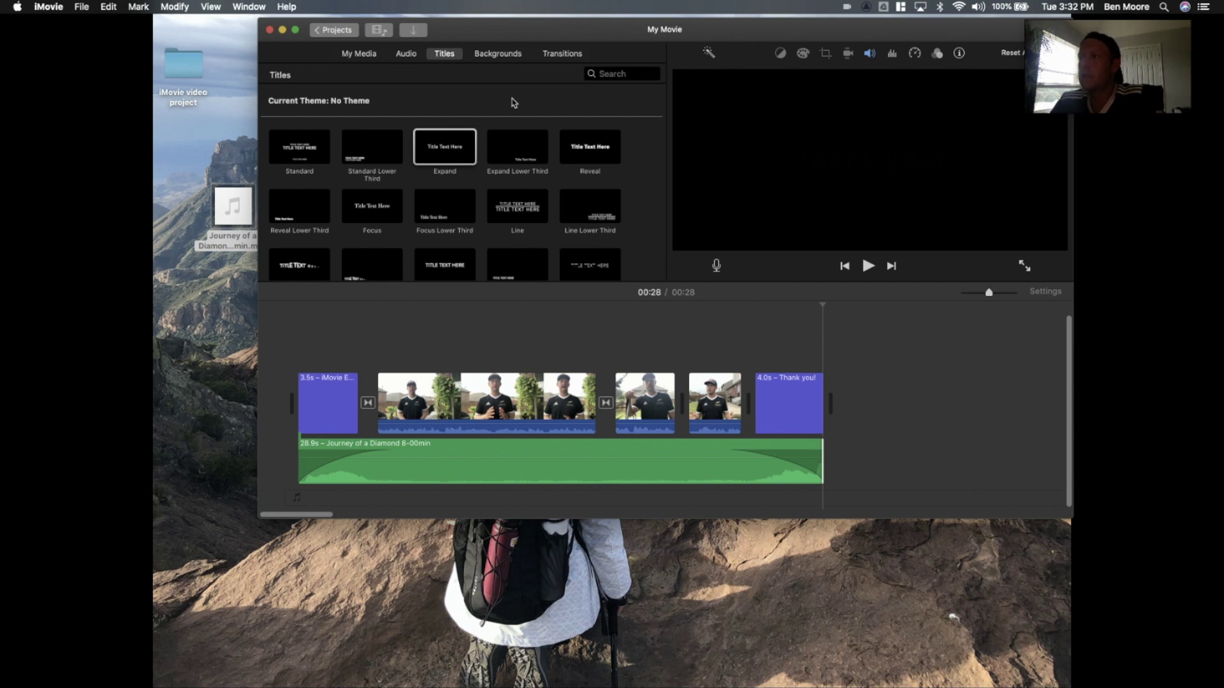
Add a Fade to Black transition after the closing "Thank you!" title and play back the ending
left_click(561, 56)
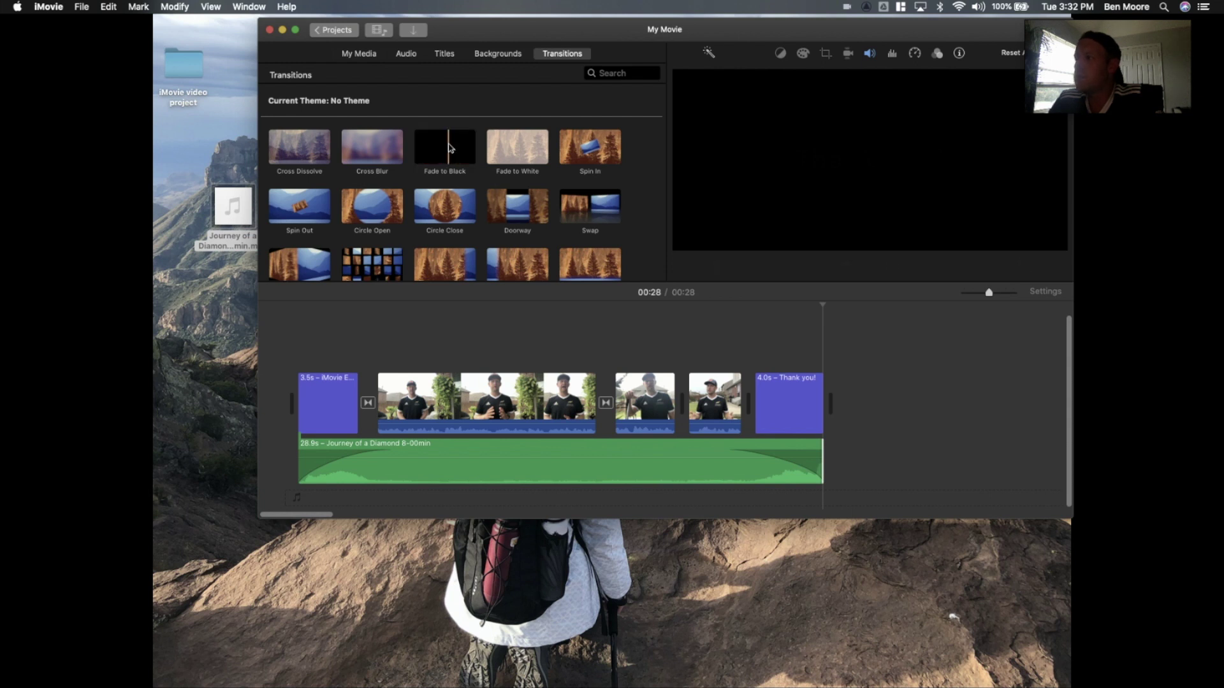
left_click_drag(450, 148, 836, 402)
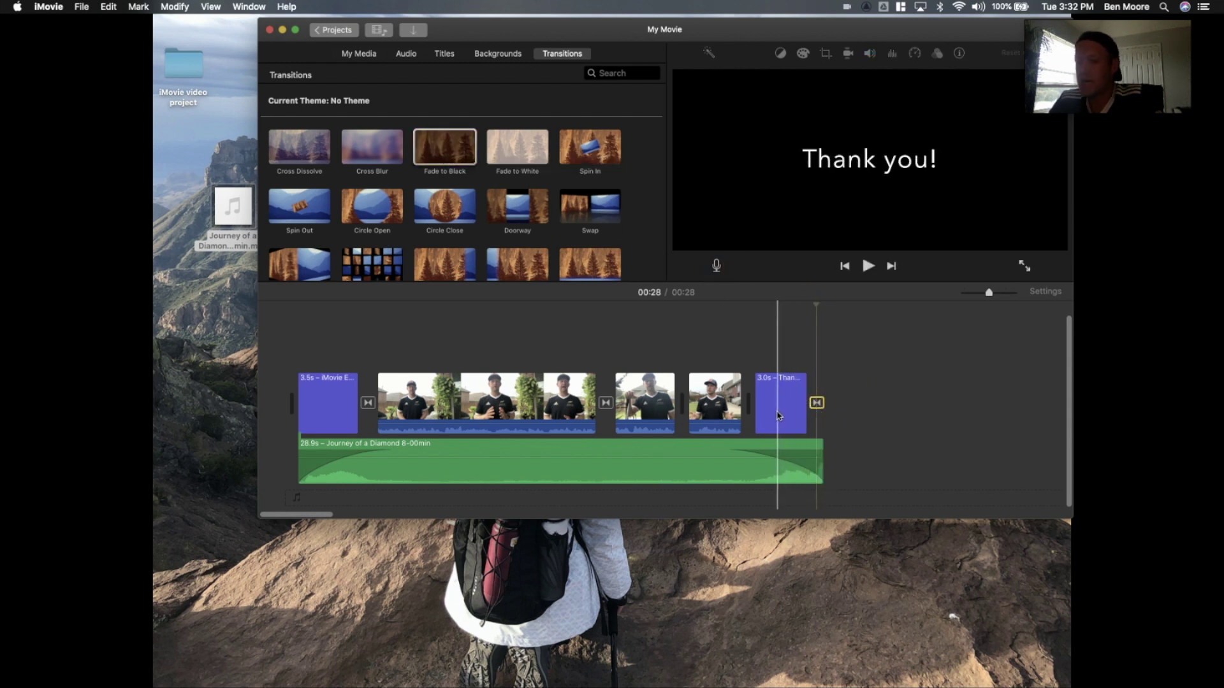
key("space")
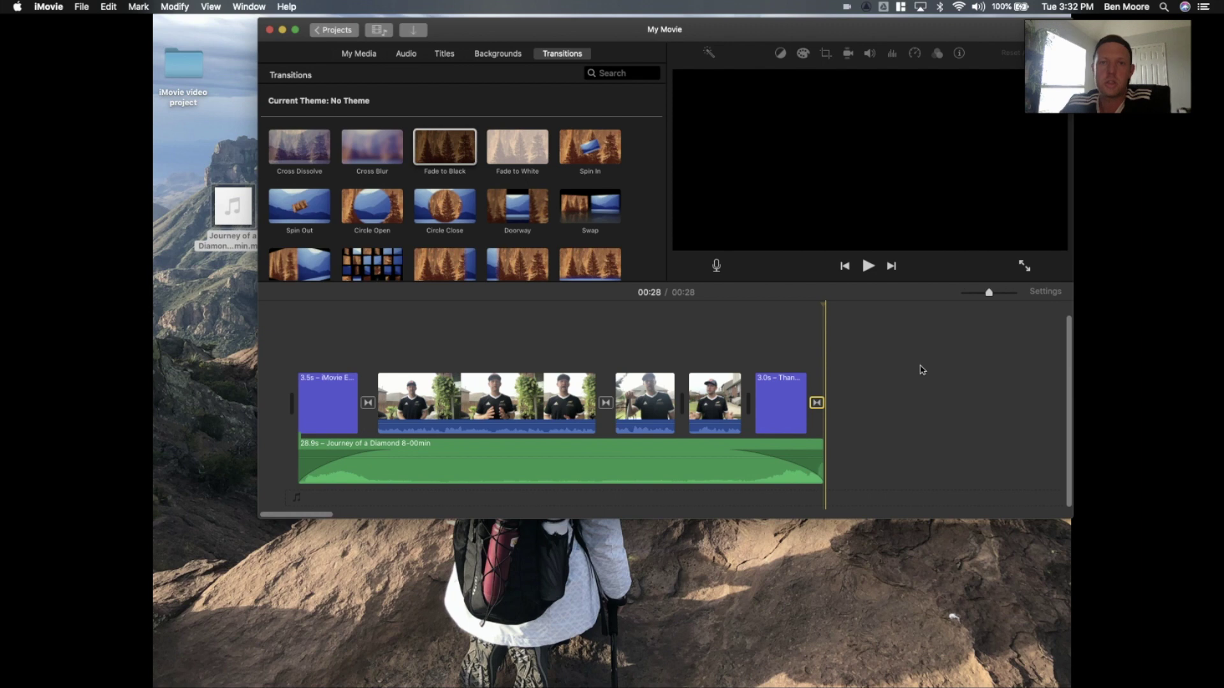
key("Home")
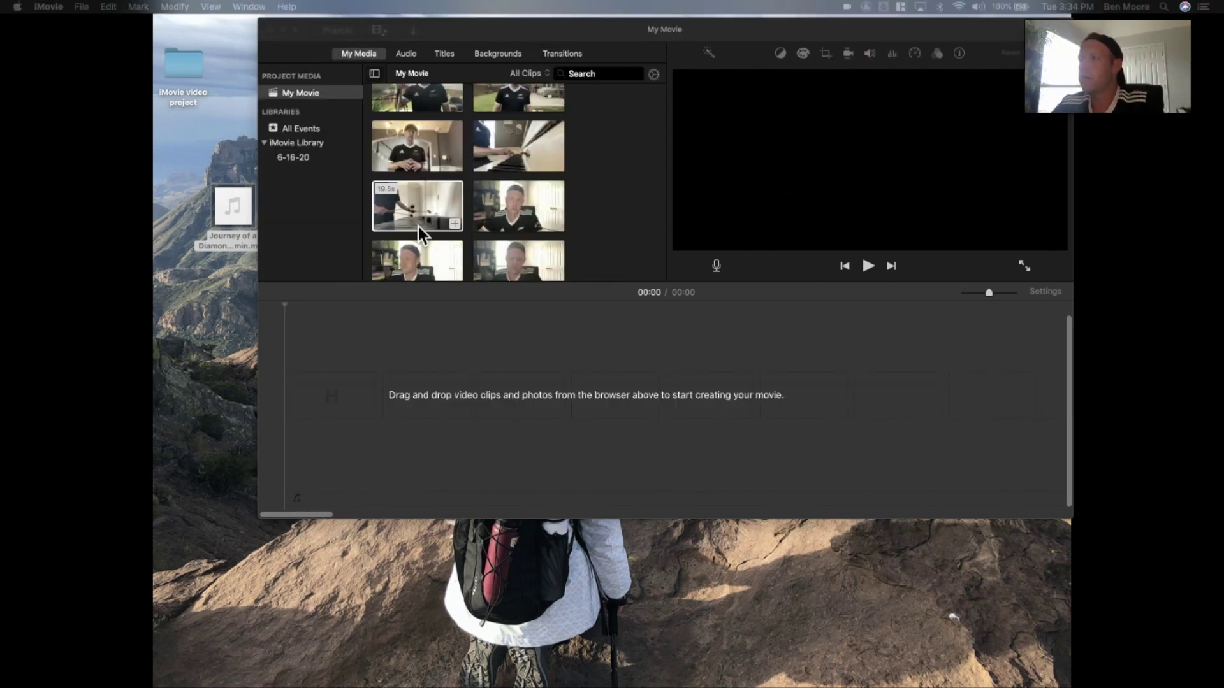
Add the 19.5 s mallet-playing clip to the empty timeline, play its opening and lower its audio volume to remove the clipping peaks
left_click_drag(421, 212, 356, 408)
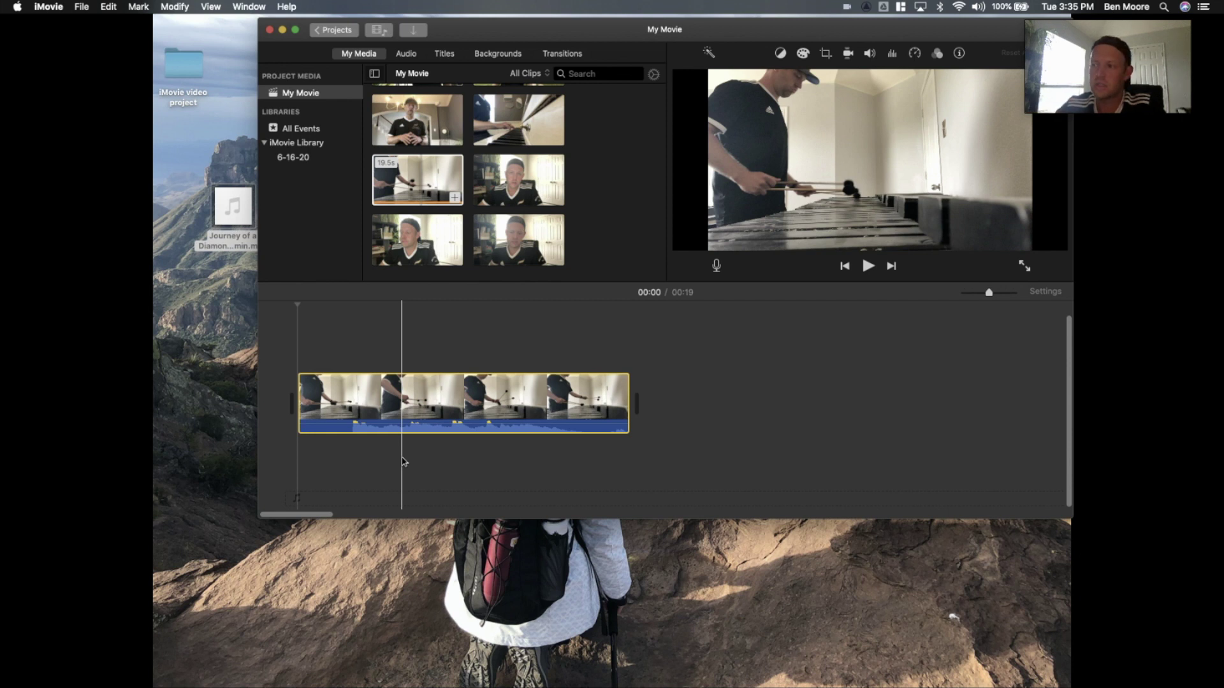
key("space")
key("space")
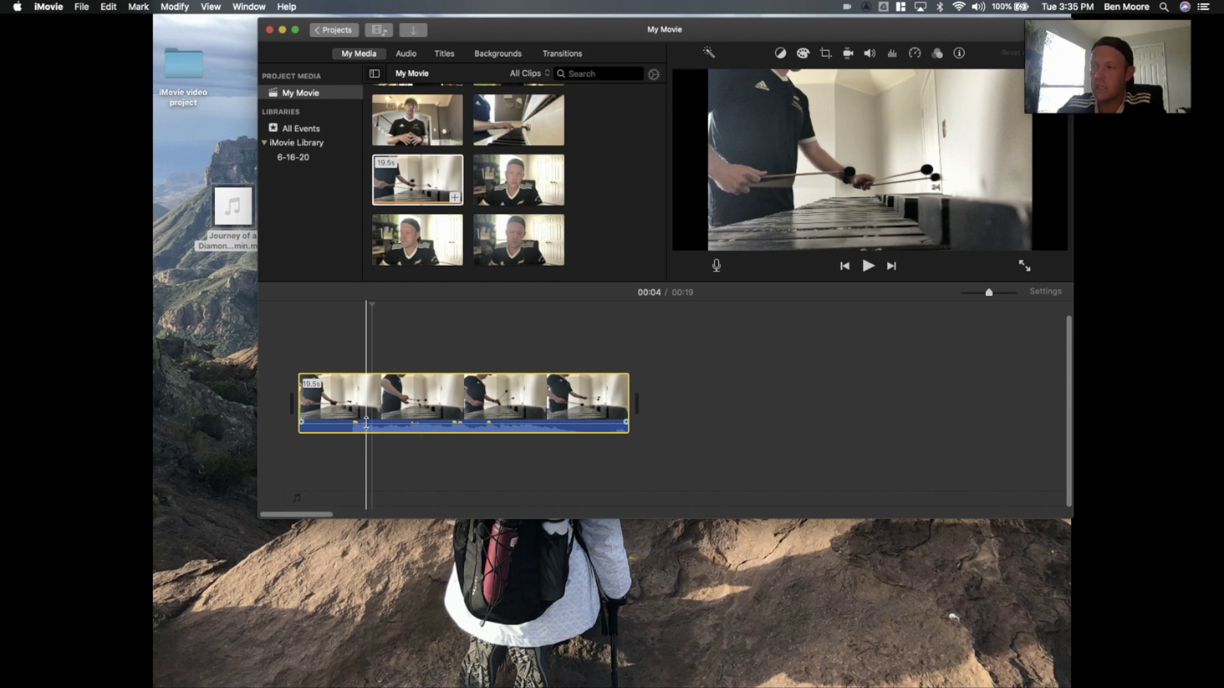
left_click_drag(366, 422, 366, 427)
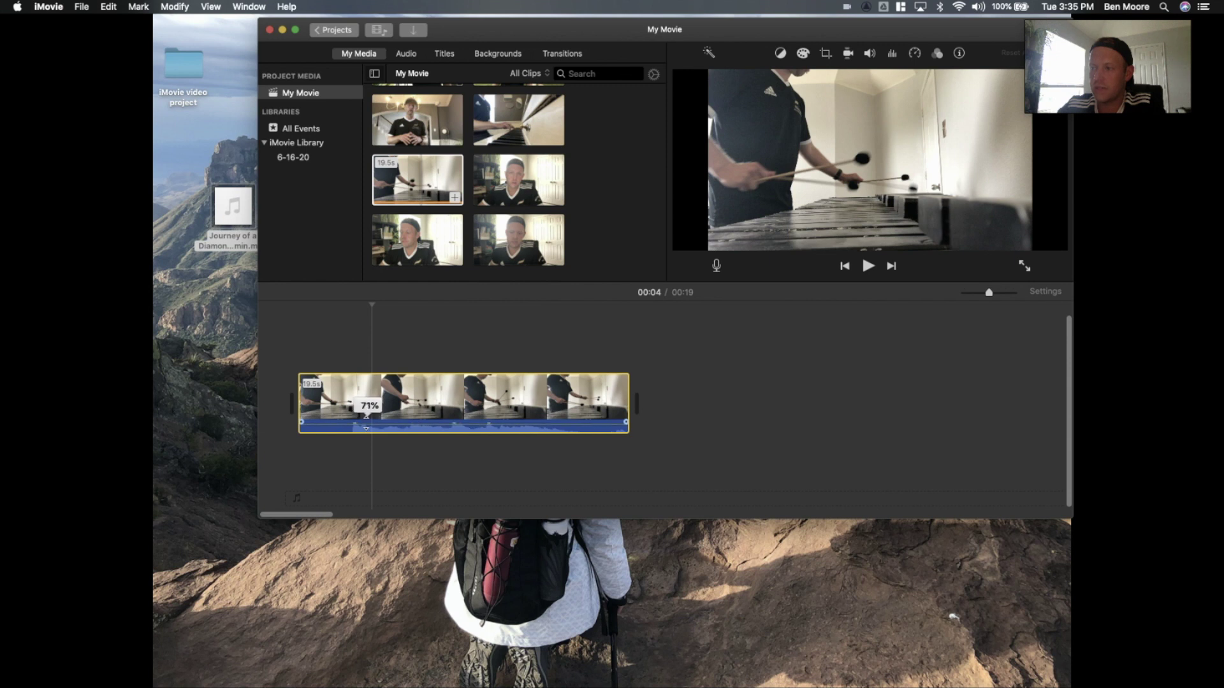
left_click_drag(366, 428, 366, 429)
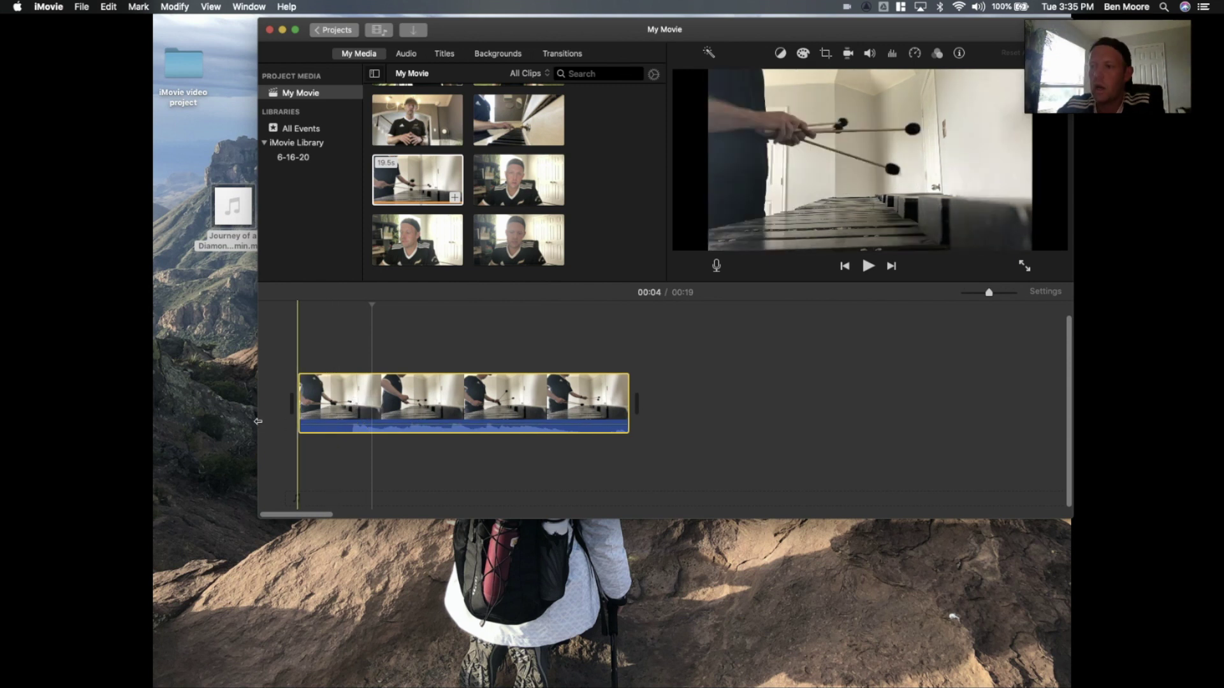
Split the mallet-playing clip at about 00:03, delete its opening piece and play back the new start
left_click(351, 415)
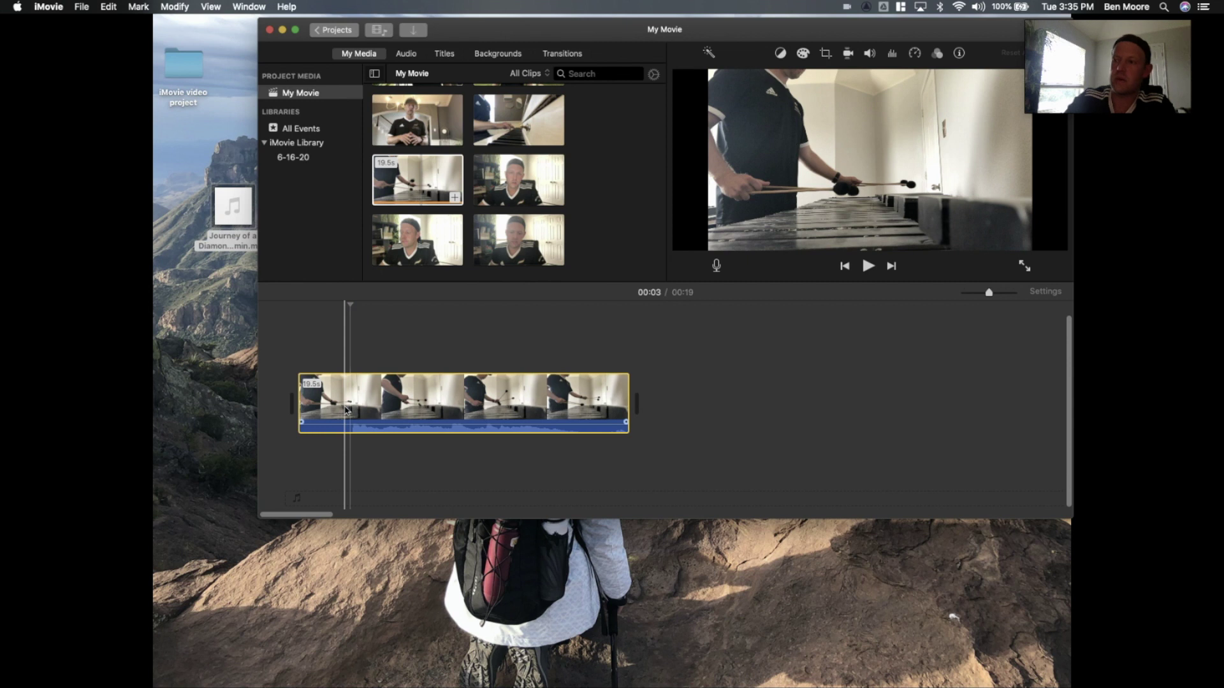
key("super+b")
left_click(330, 409)
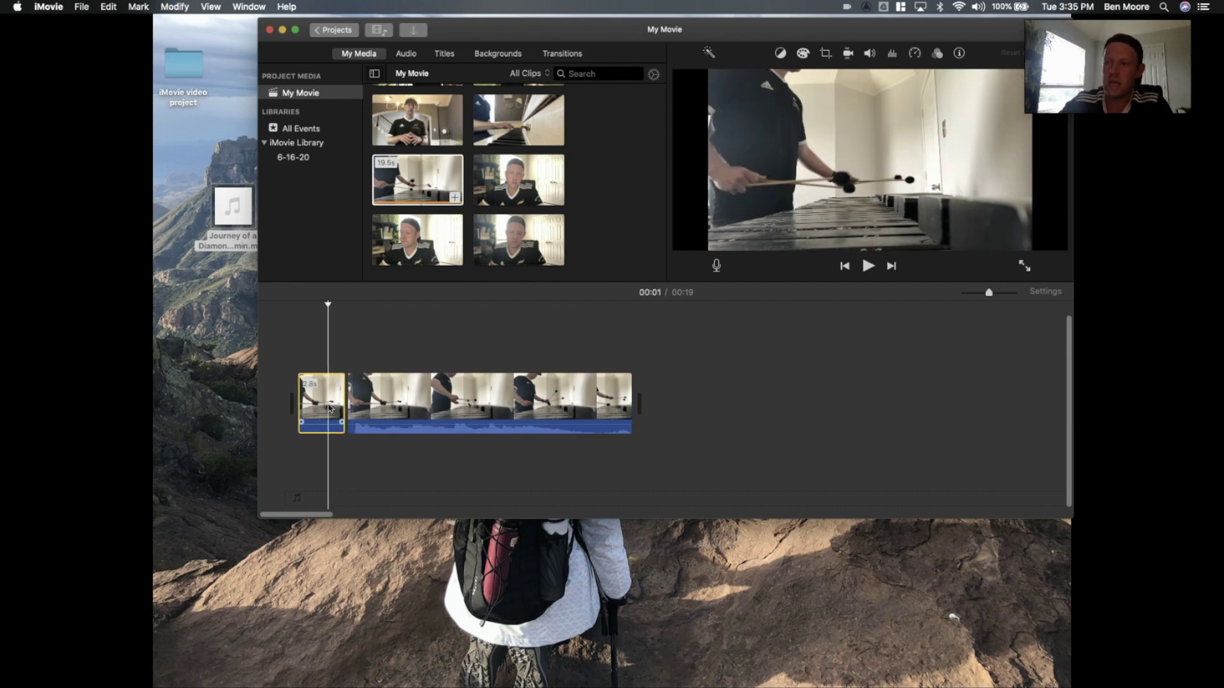
key("Delete")
key("space")
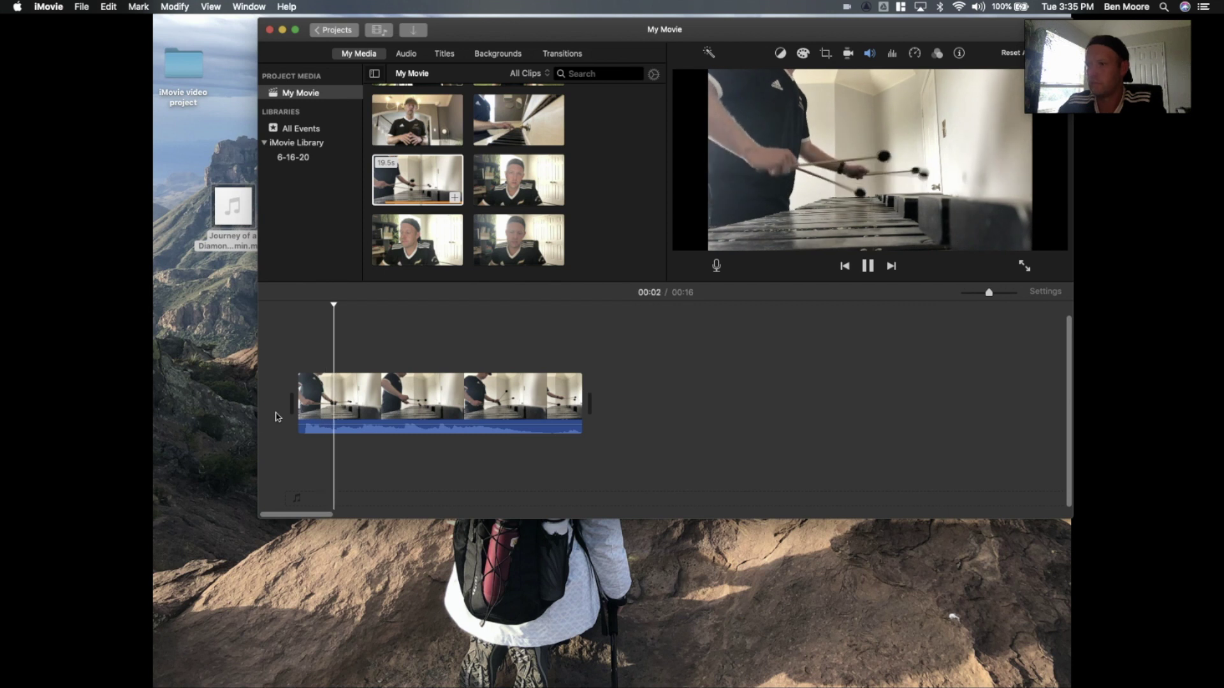
key("space")
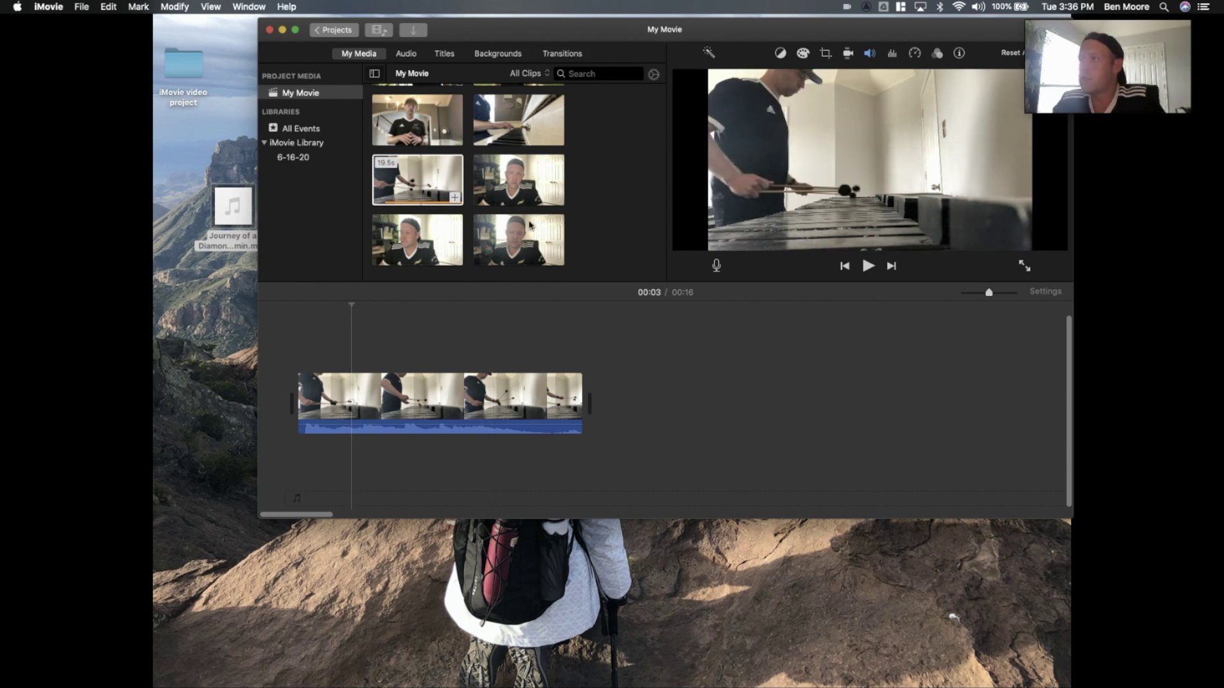
Preview the 22.7 s talking clip and place it above the mallet-playing clip, starting at about 00:03
left_click(418, 178)
scroll(547, 219, "up", 1)
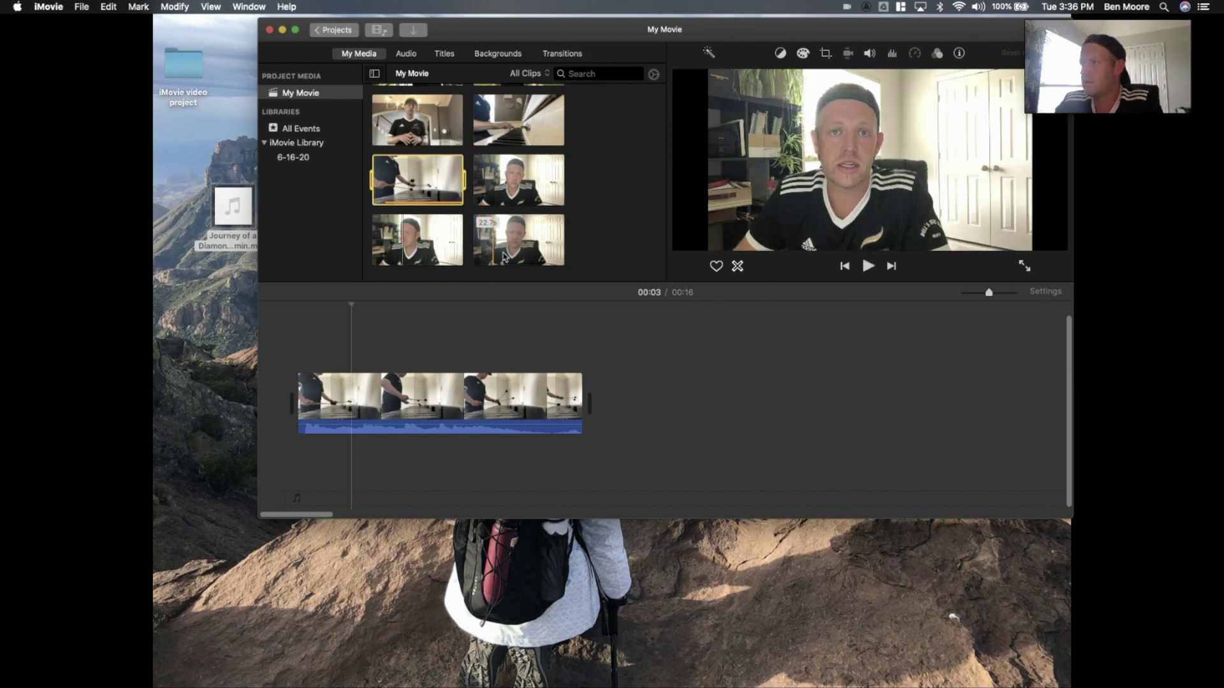
key("space")
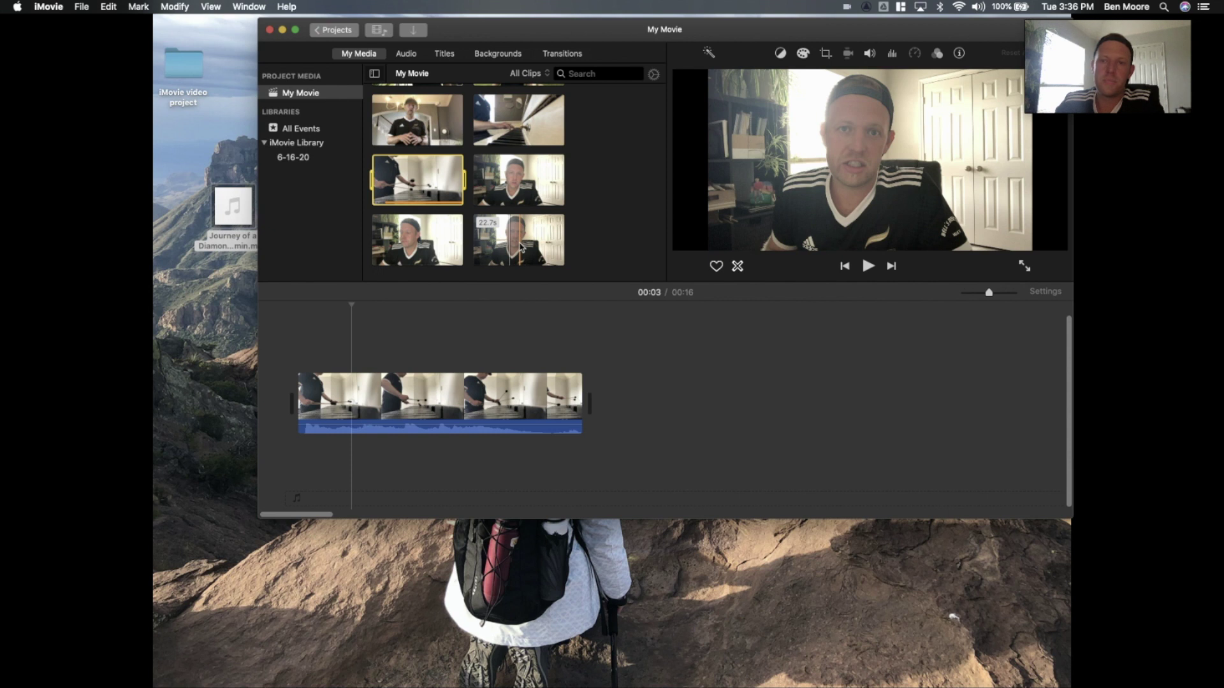
left_click_drag(522, 247, 352, 347)
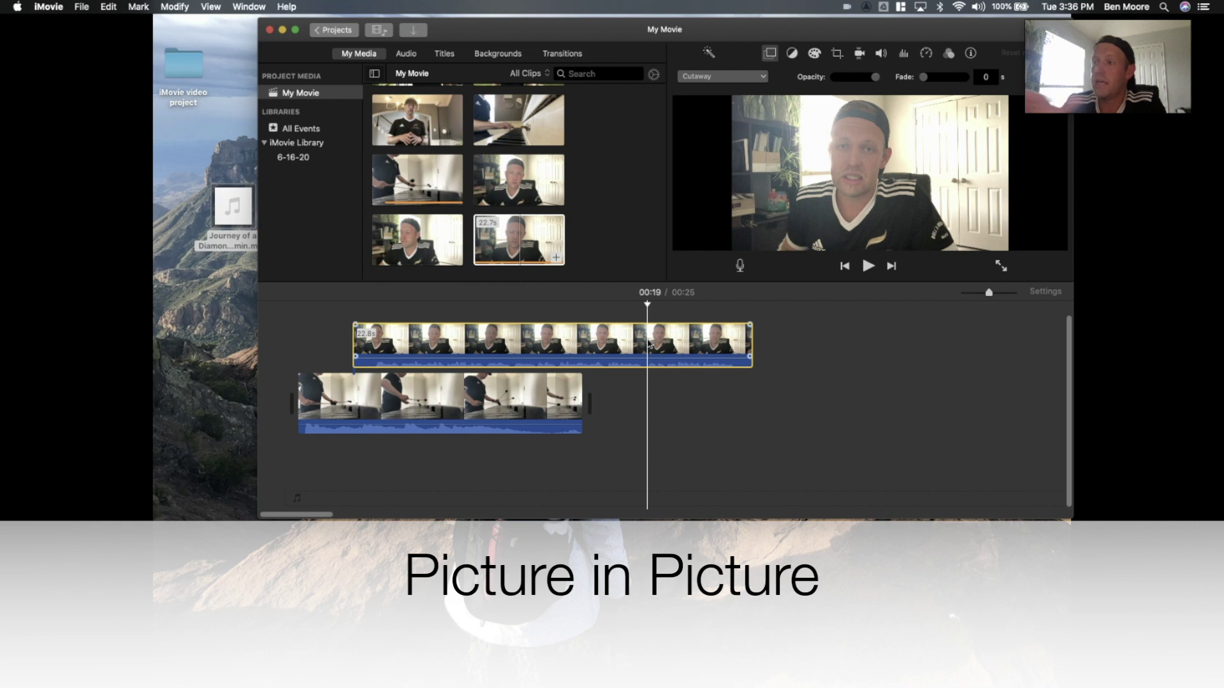
Set the overlaid talking clip to Picture in Picture, place its inset in the frame's upper-right corner and play the movie from the start
left_click(750, 79)
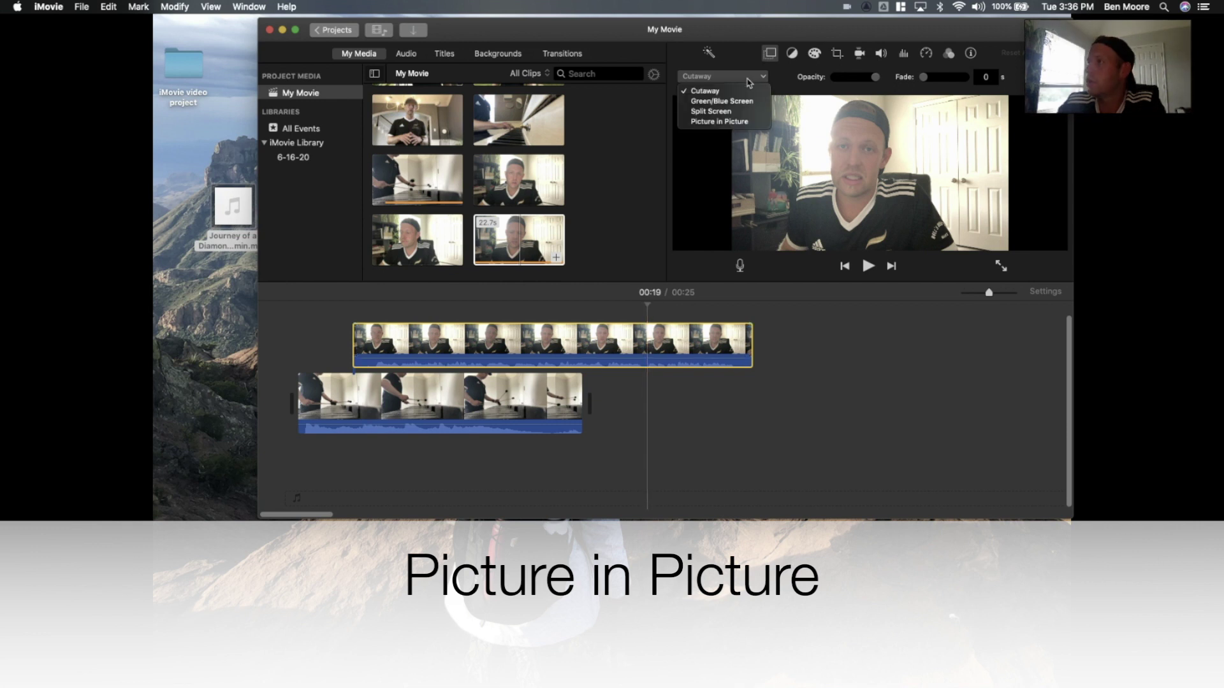
left_click(731, 124)
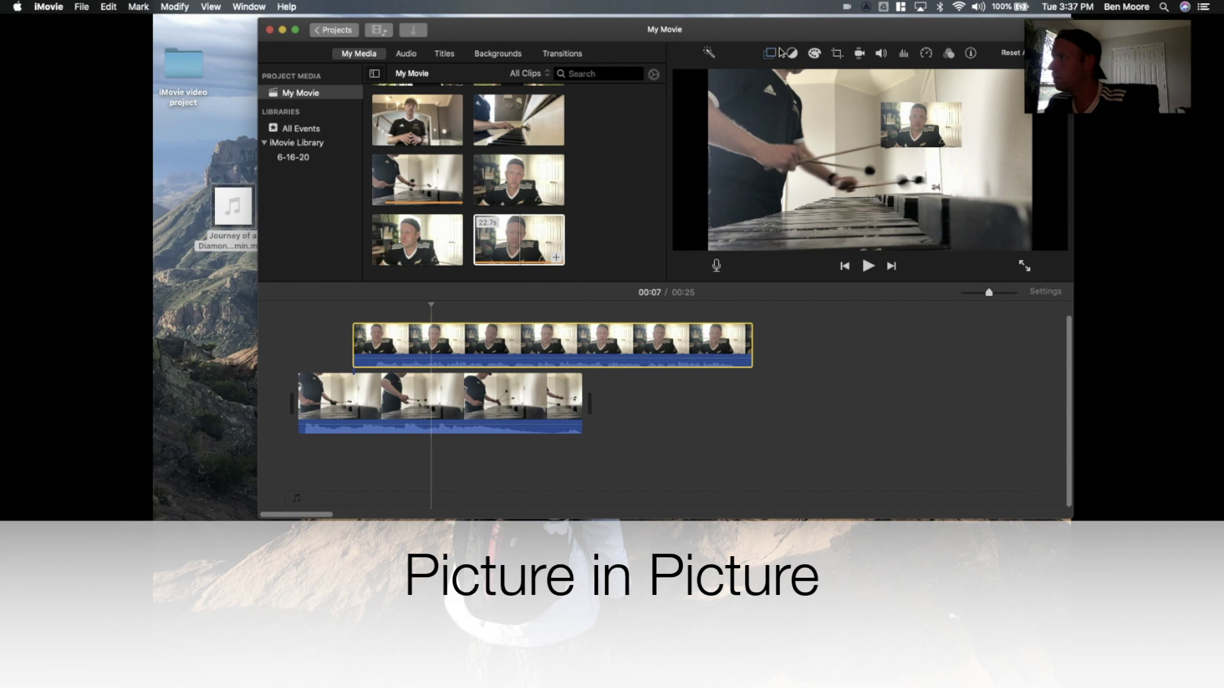
left_click(770, 54)
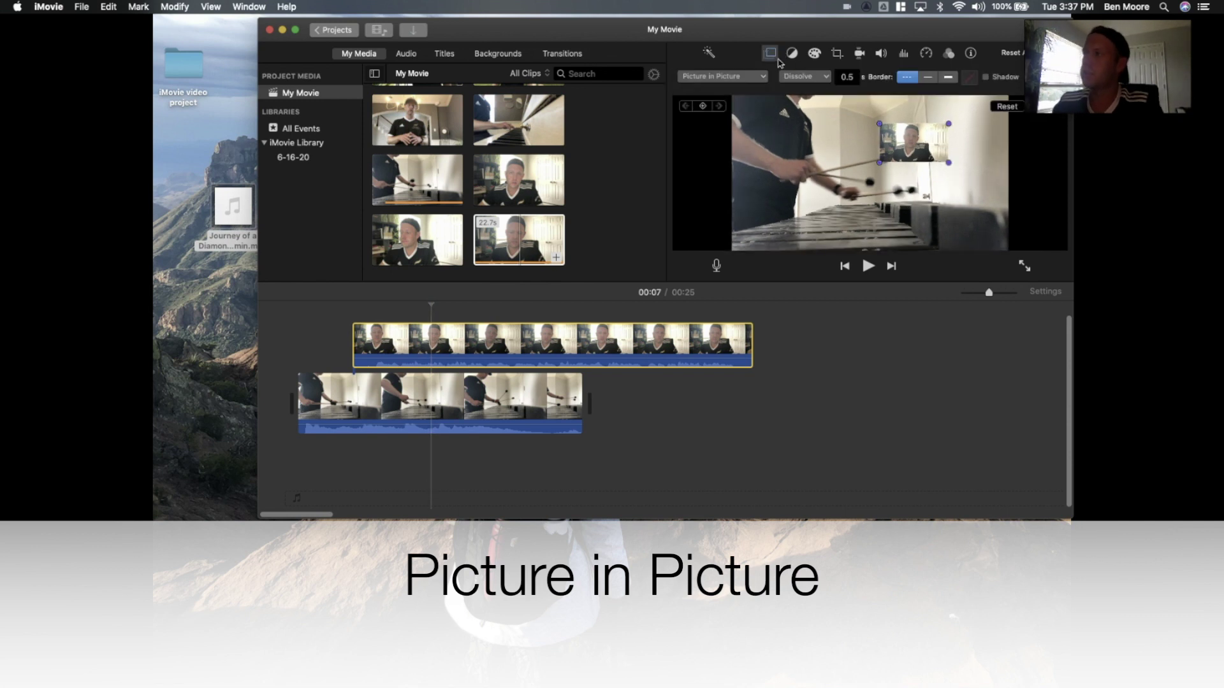
left_click_drag(941, 146, 1002, 157)
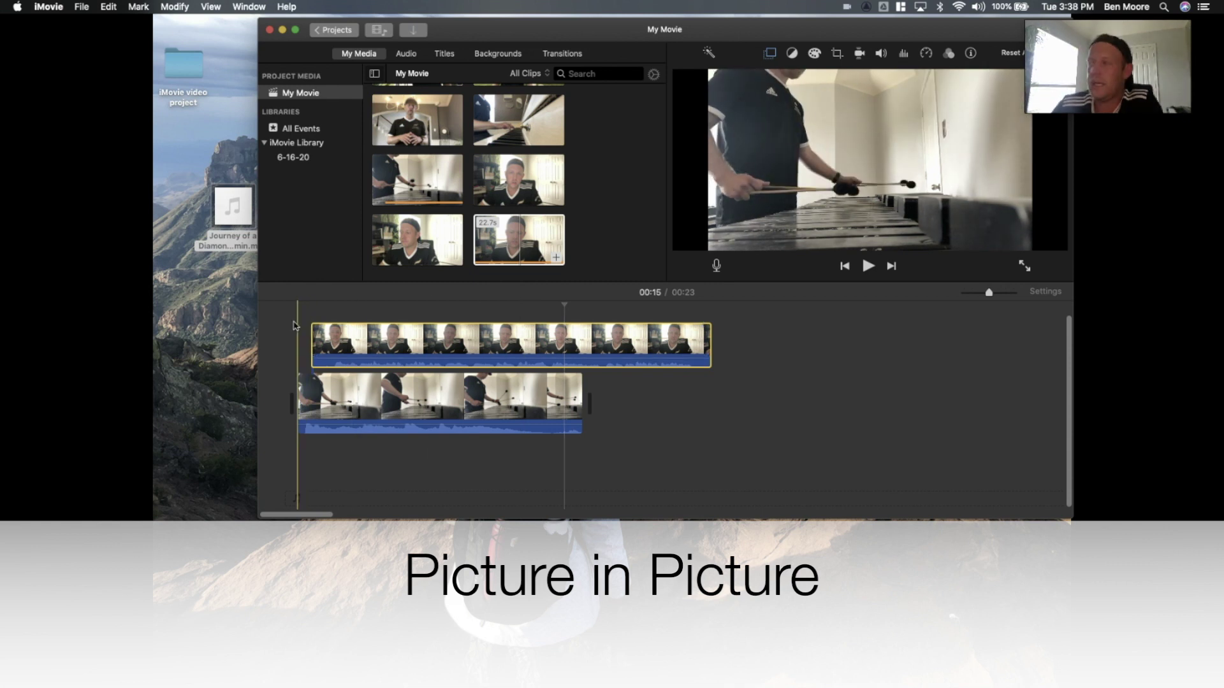
key("backslash")
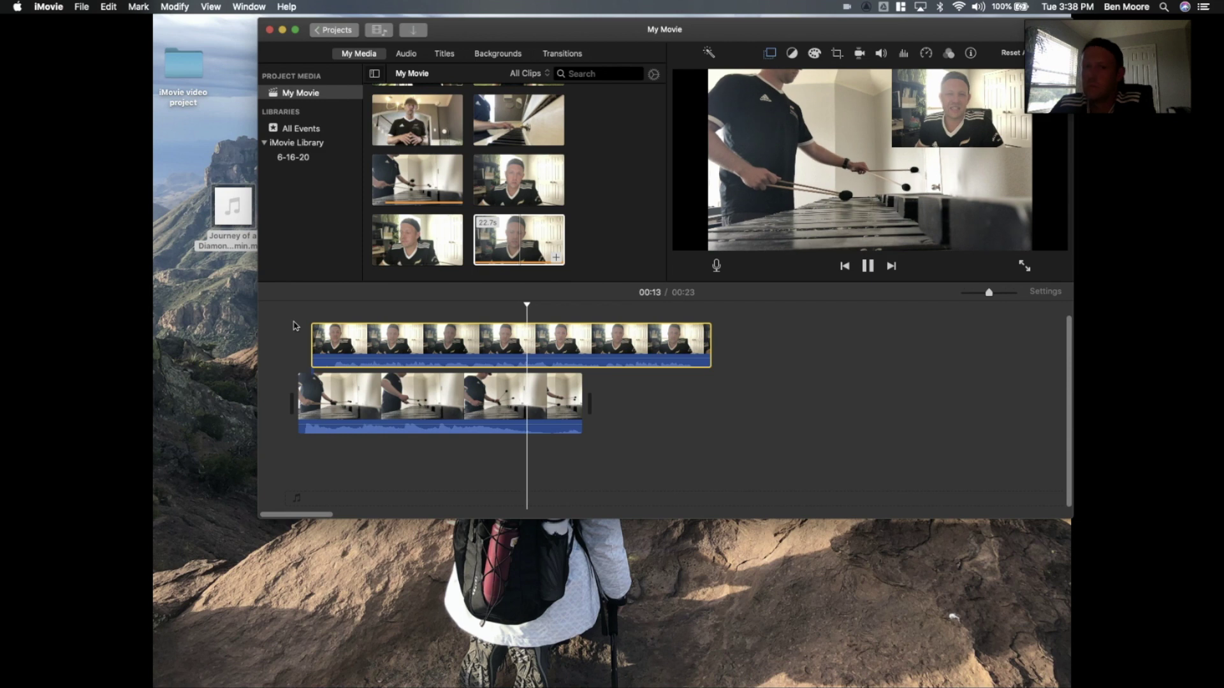
left_click(868, 266)
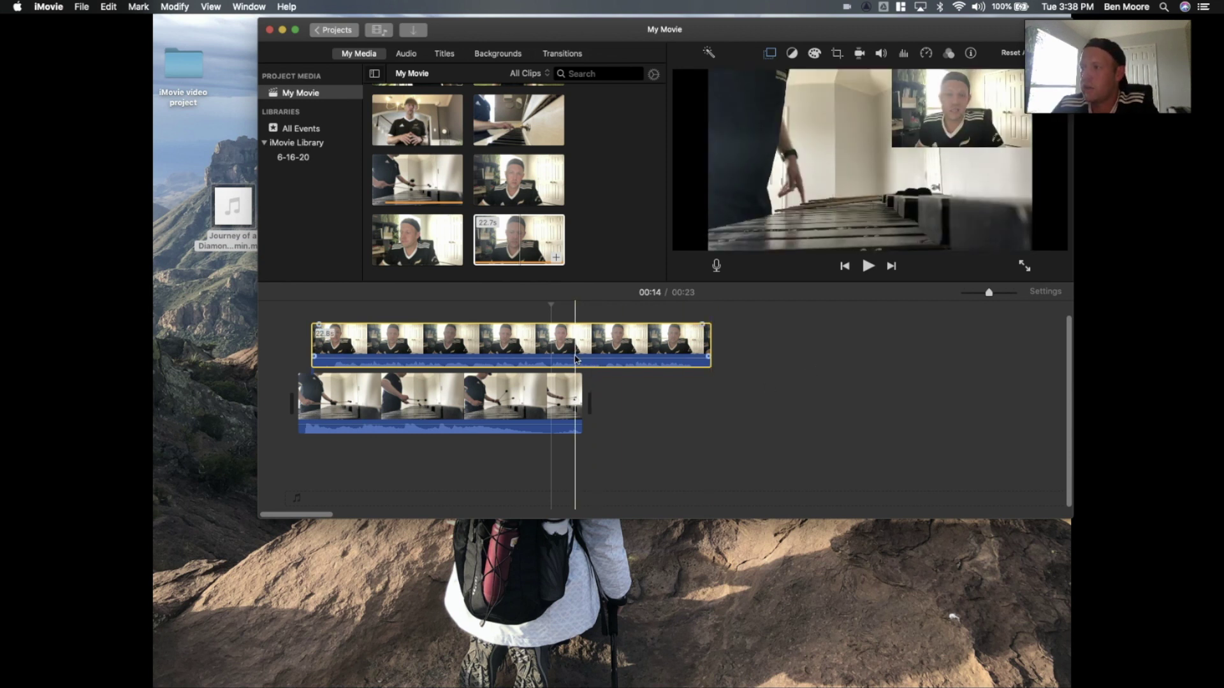
Adjust the talking clip's audio volume and lower the mallet-playing clip's volume so that the speech stands out over the music
left_click_drag(574, 357, 574, 348)
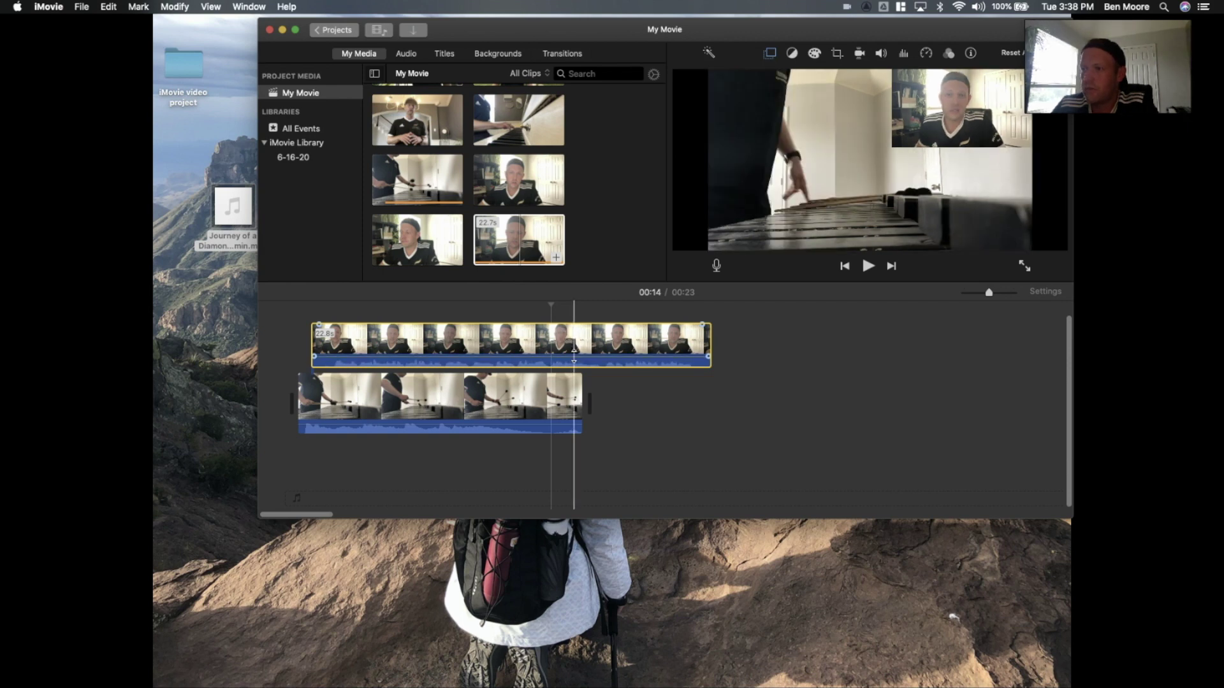
left_click_drag(359, 422, 359, 421)
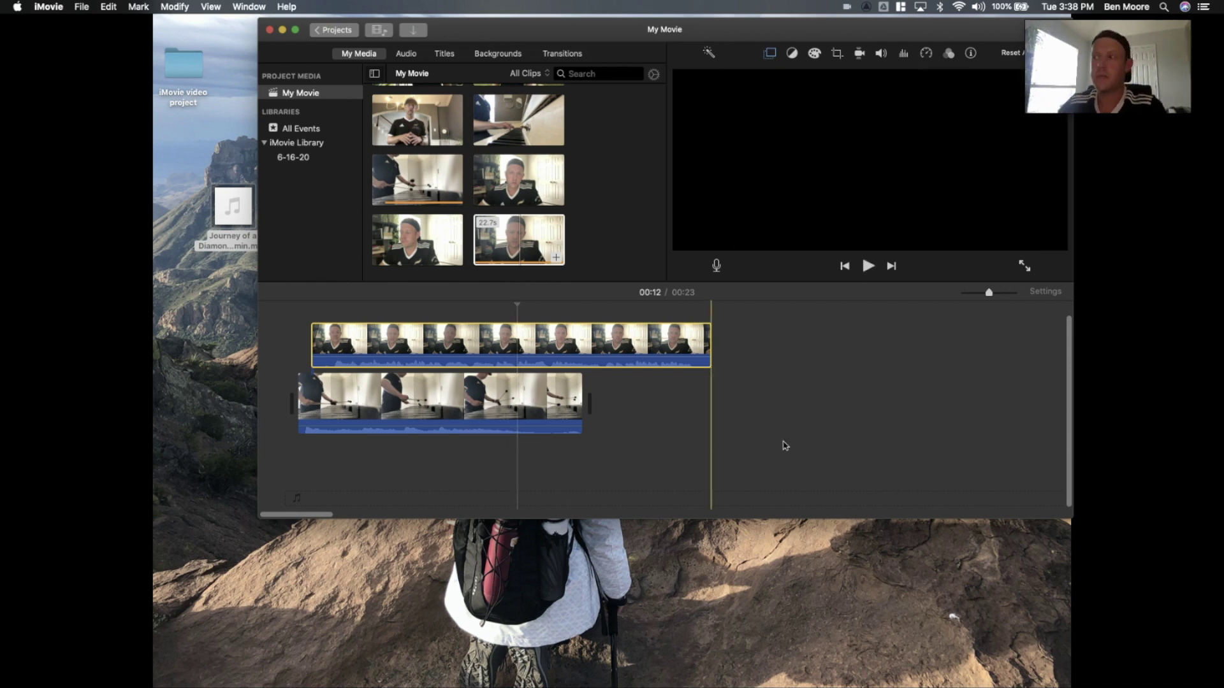
Delete the overlaid talking clip and place the 22.7 s talking clip above the mallet-playing clip again, starting just after that clip's beginning
left_click(407, 347)
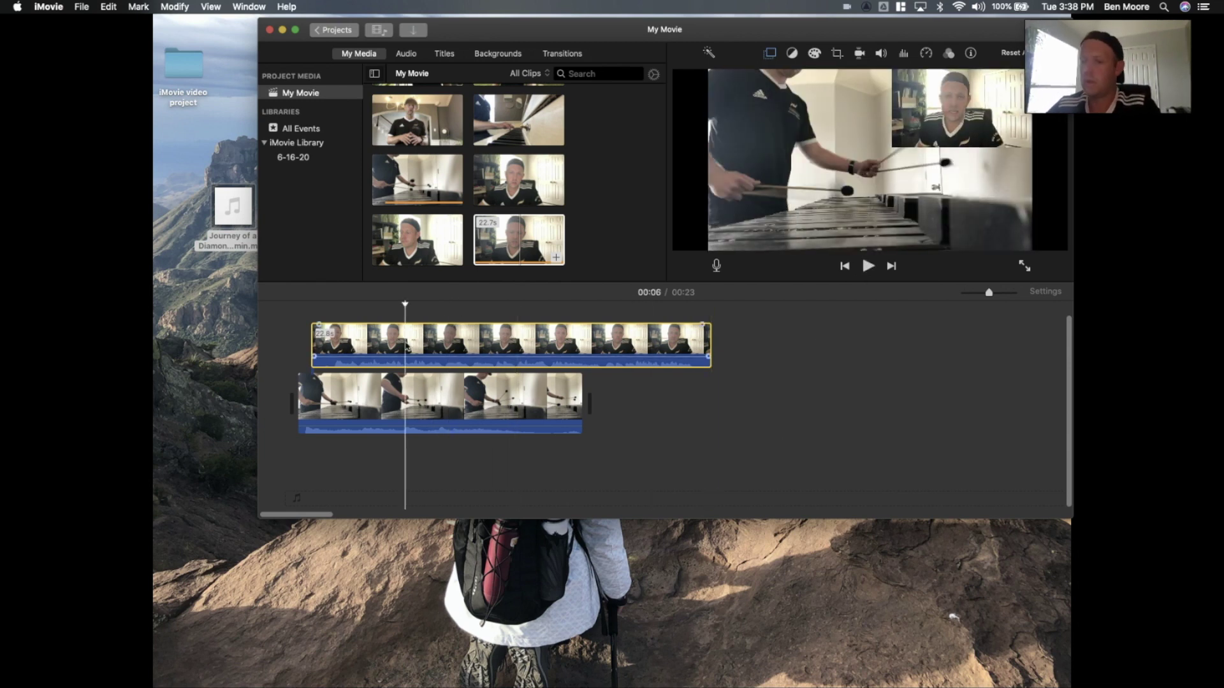
key("Delete")
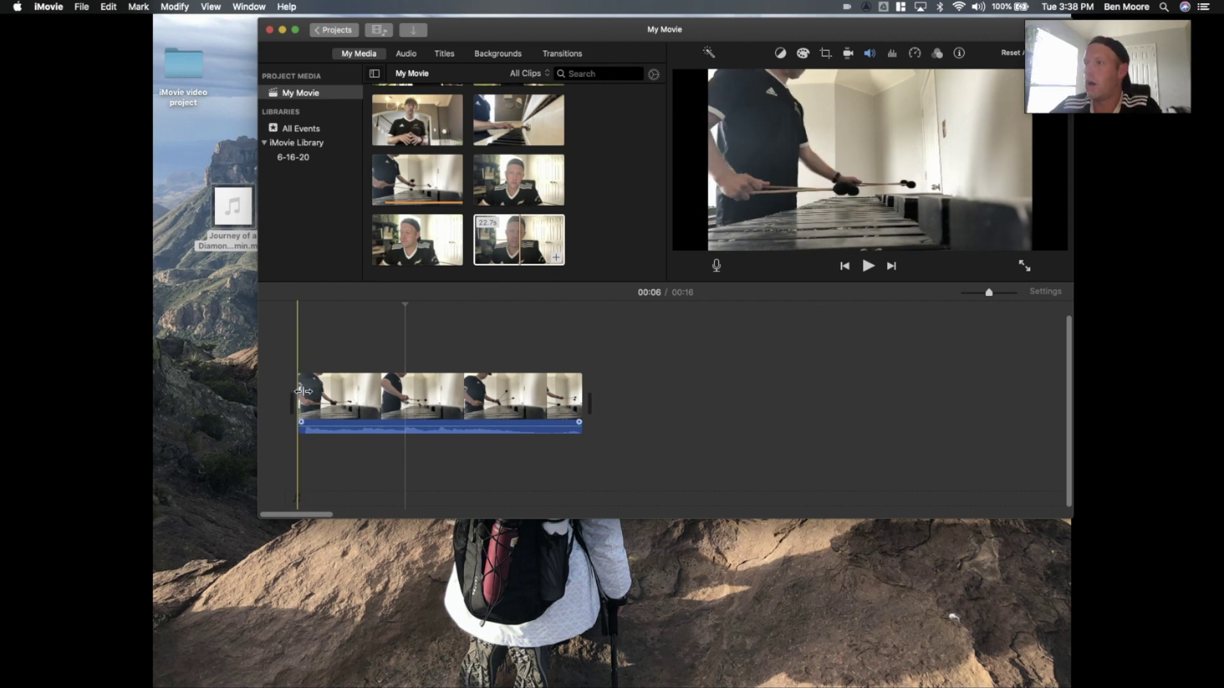
left_click(534, 240)
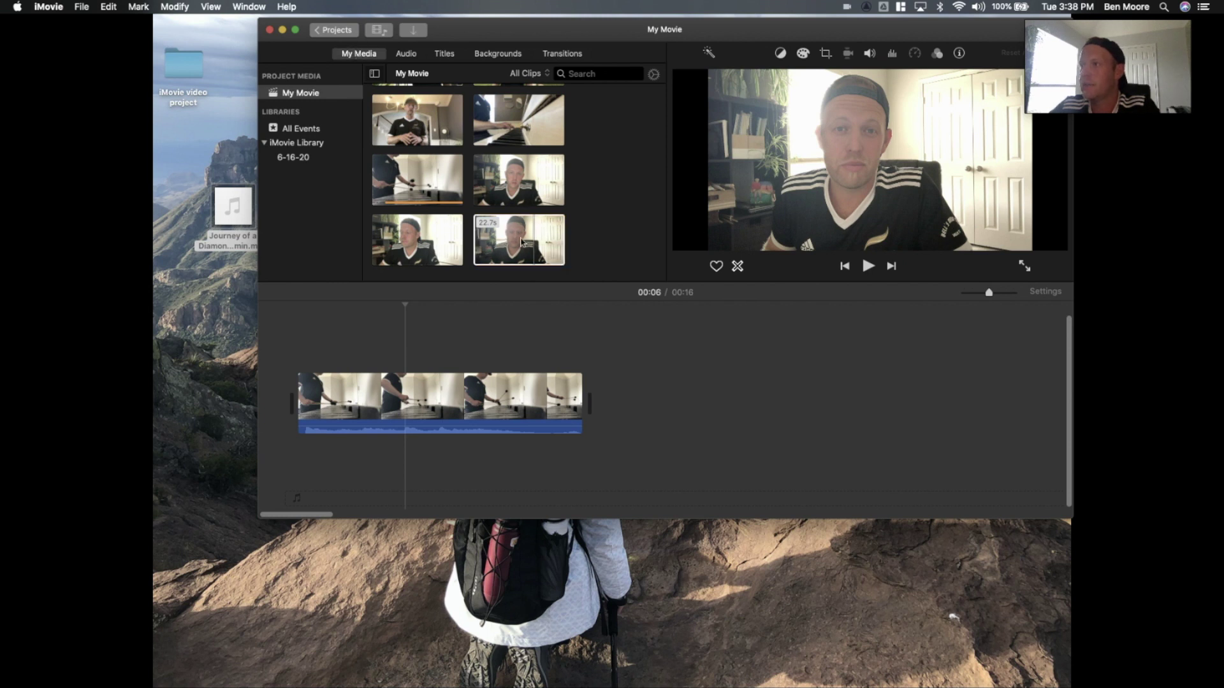
left_click_drag(534, 252, 309, 345)
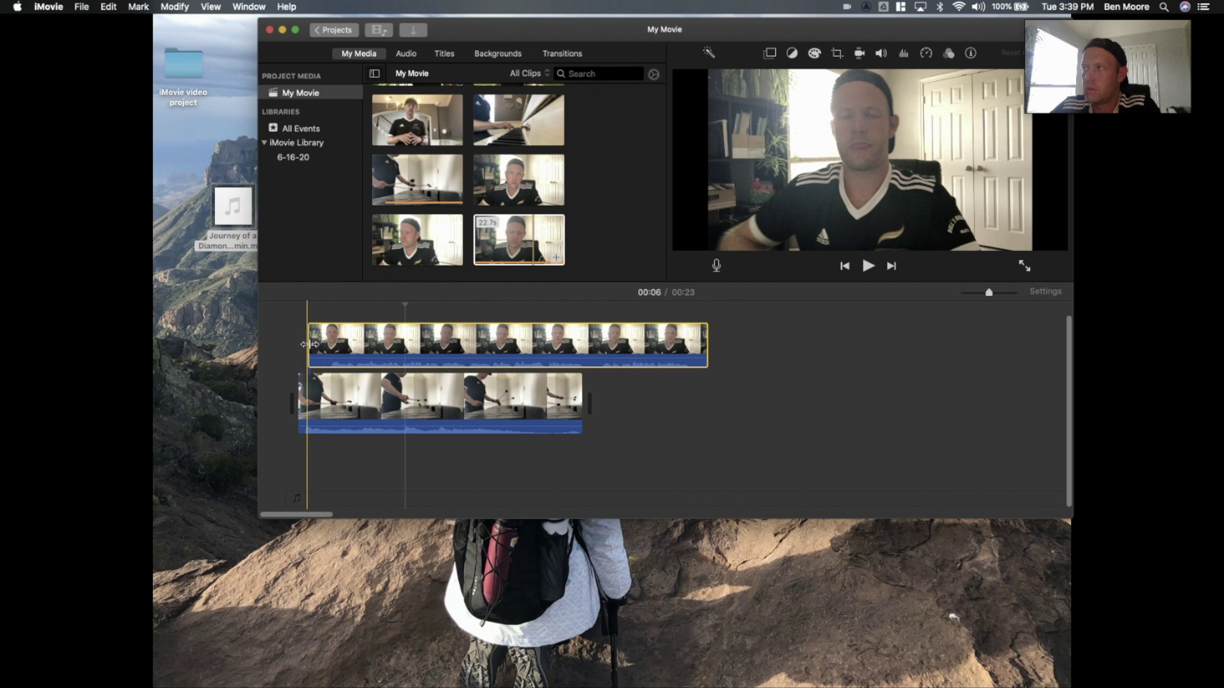
Set the re-added talking clip to Picture in Picture, move its inset to the frame's upper-right corner, enlarge it and play the movie
left_click(528, 345)
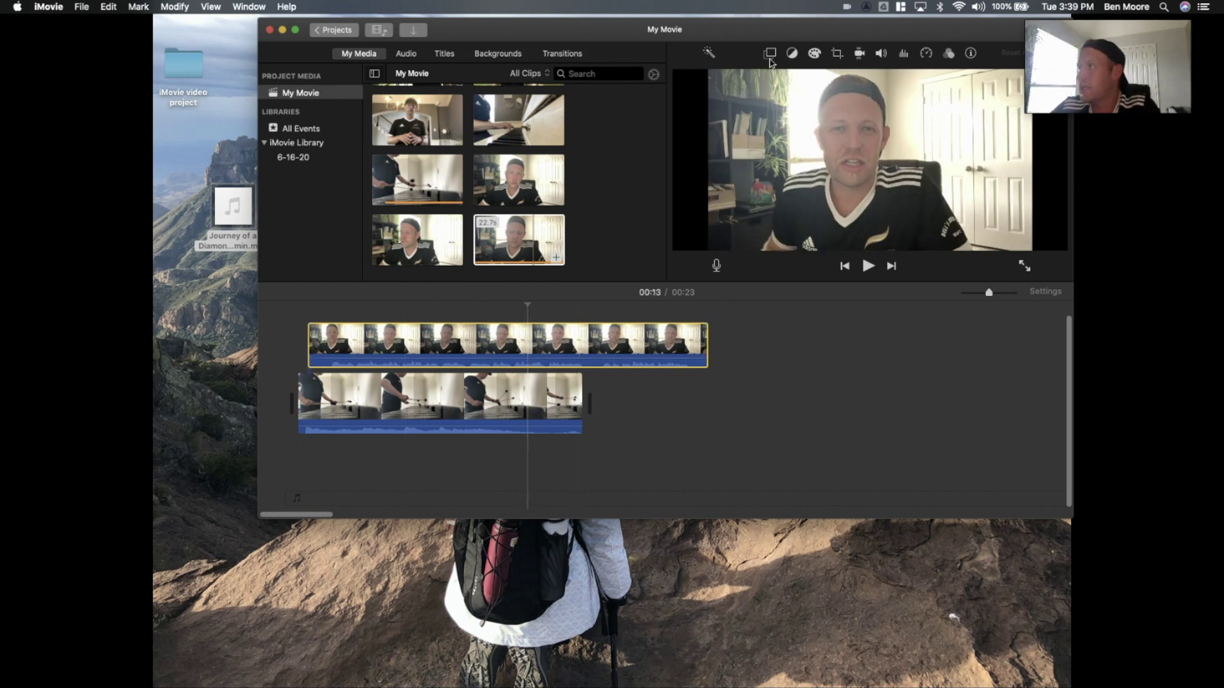
left_click(770, 54)
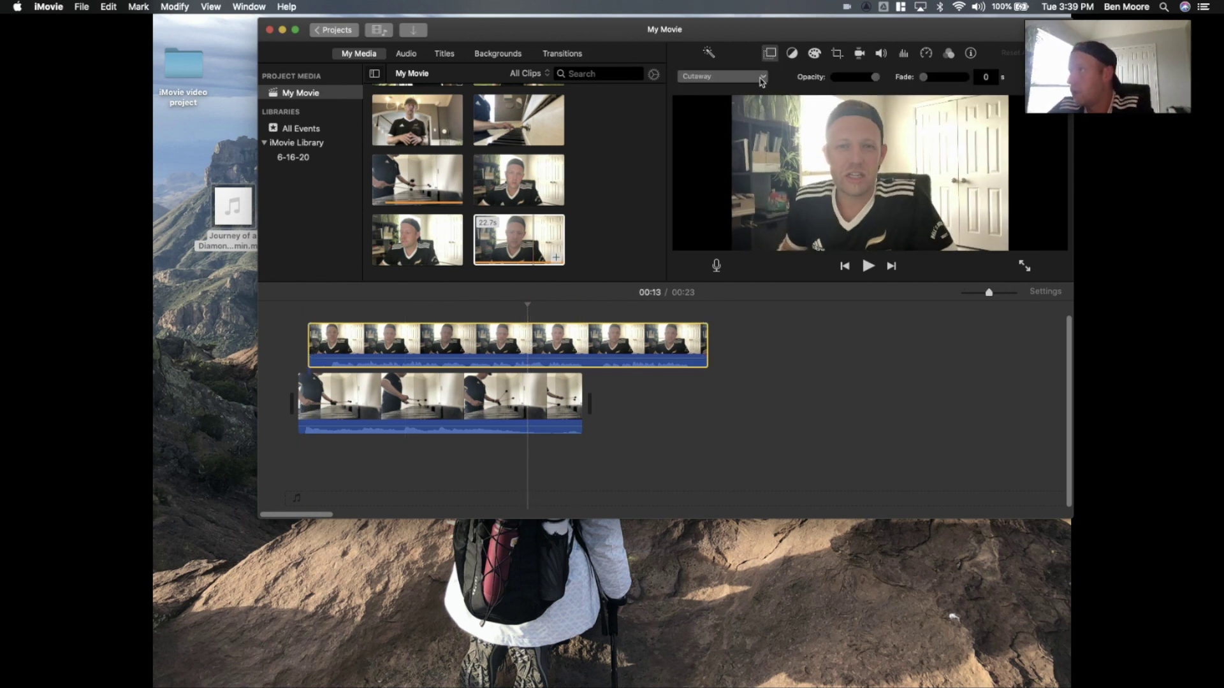
left_click(762, 78)
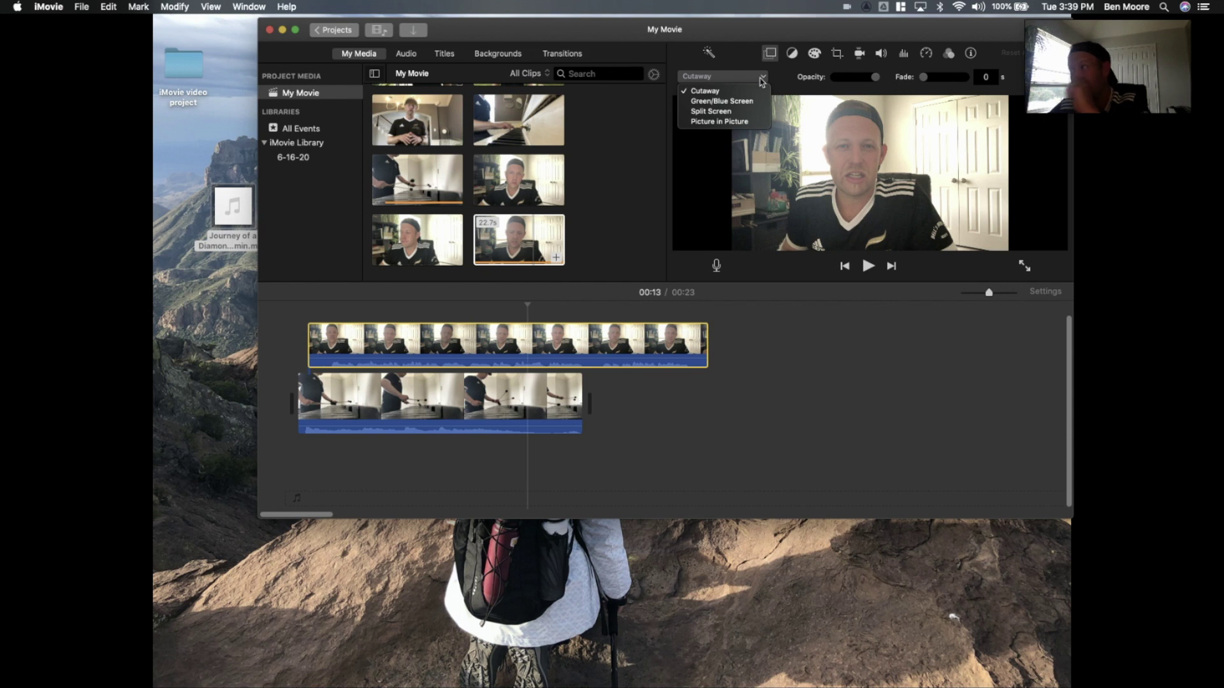
left_click(719, 121)
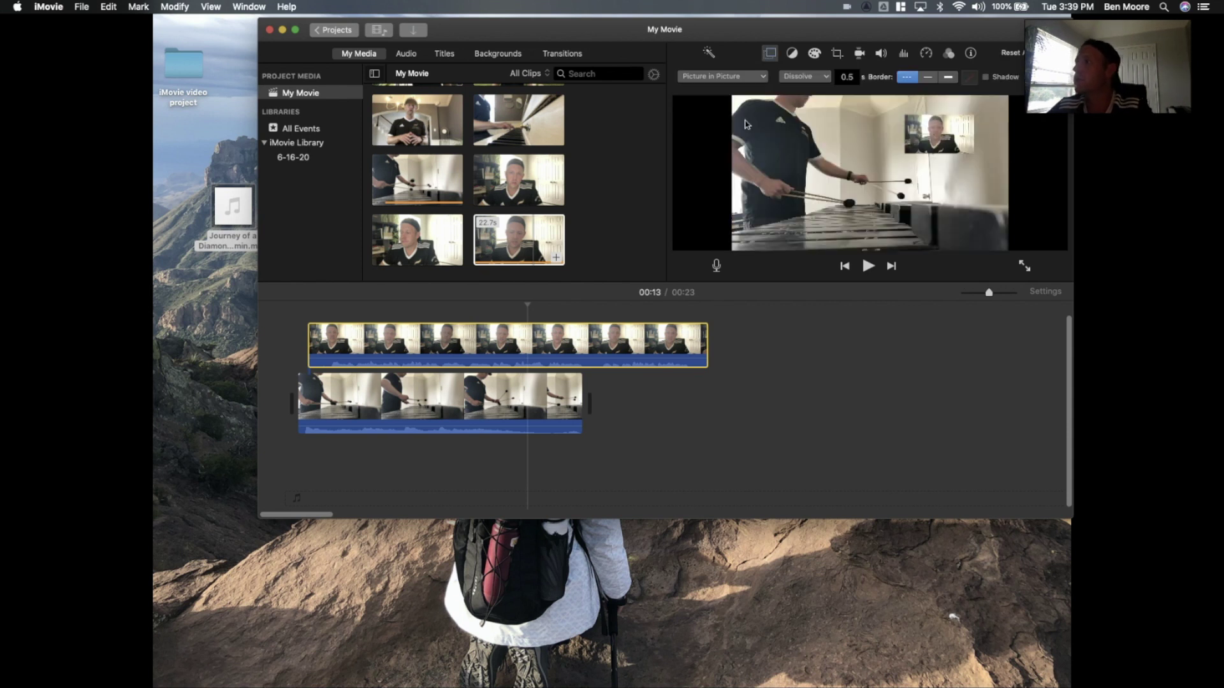
left_click_drag(948, 136, 926, 119)
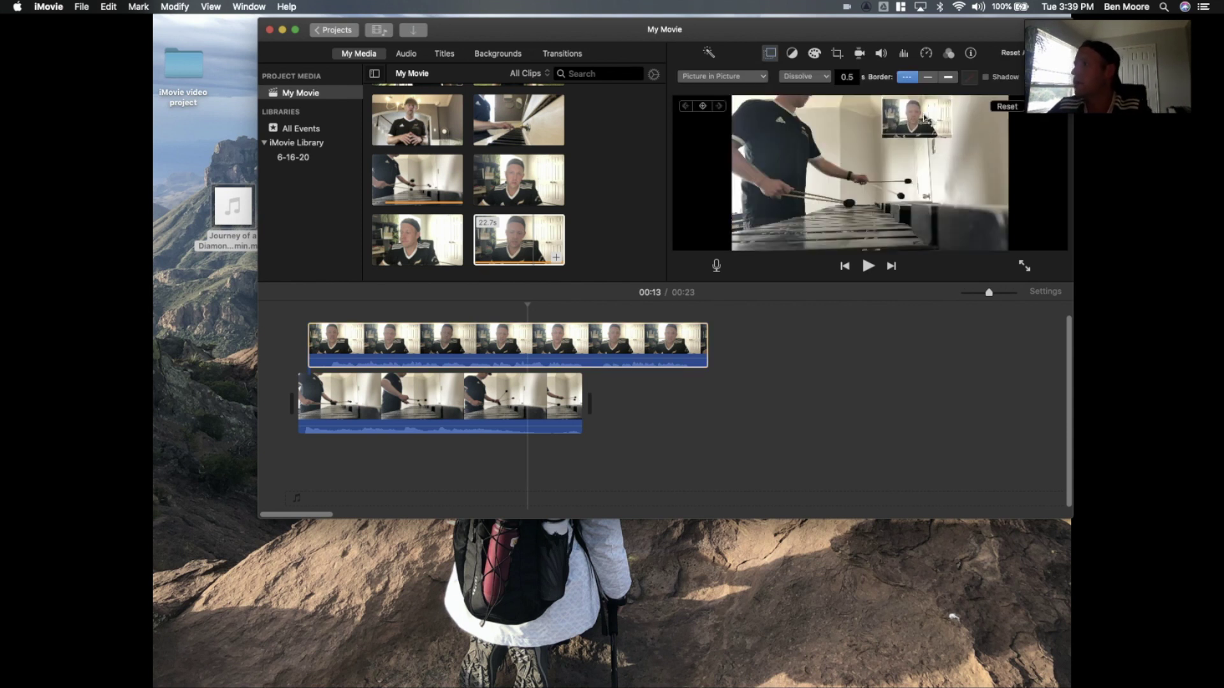
mouse_move(951, 137)
left_mouse_down()
mouse_move(1007, 168)
mouse_move(974, 135)
left_mouse_up()
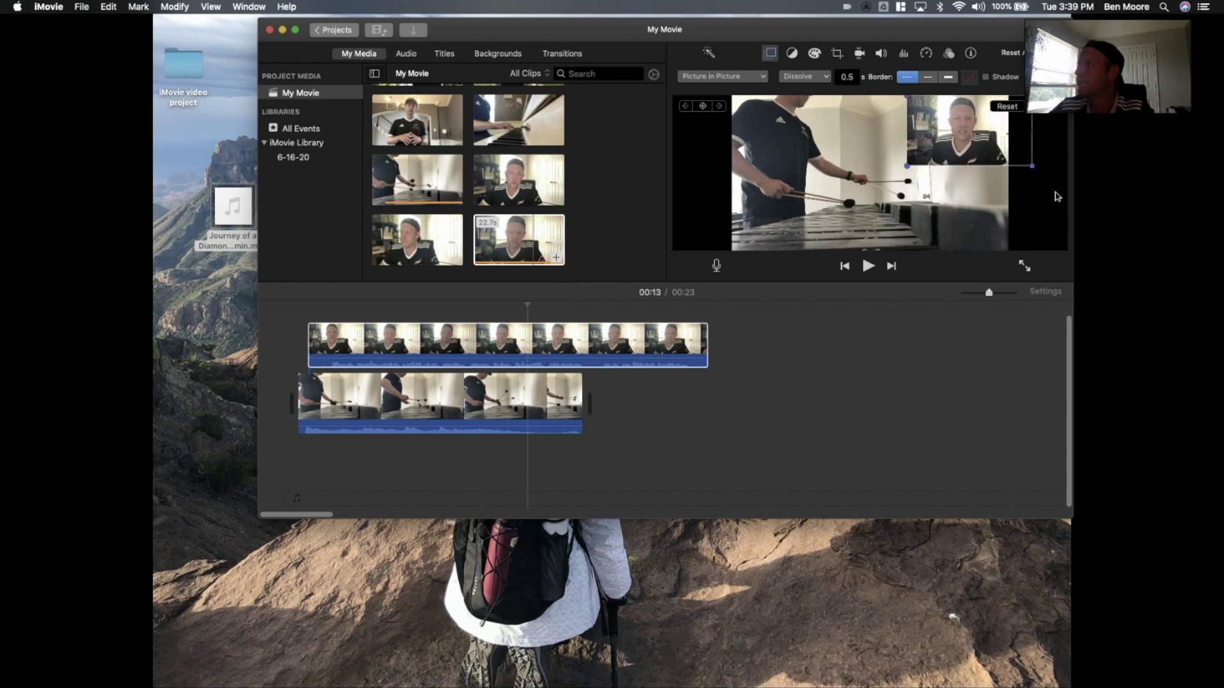
left_click(893, 415)
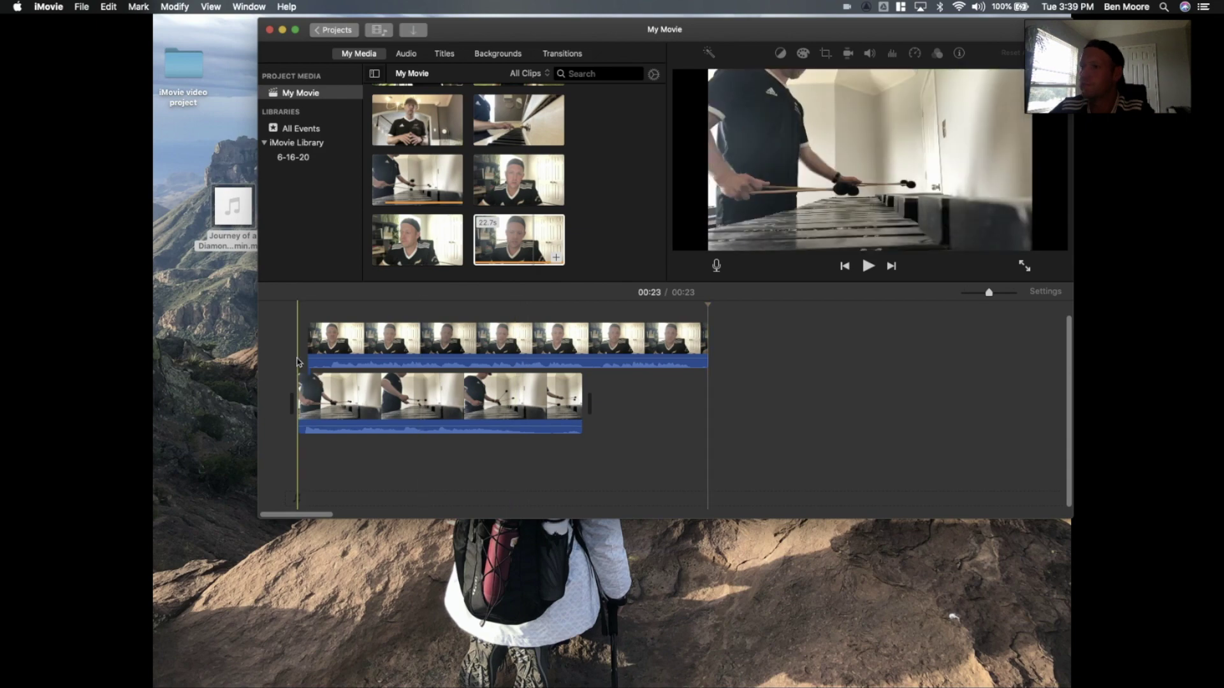
key("space")
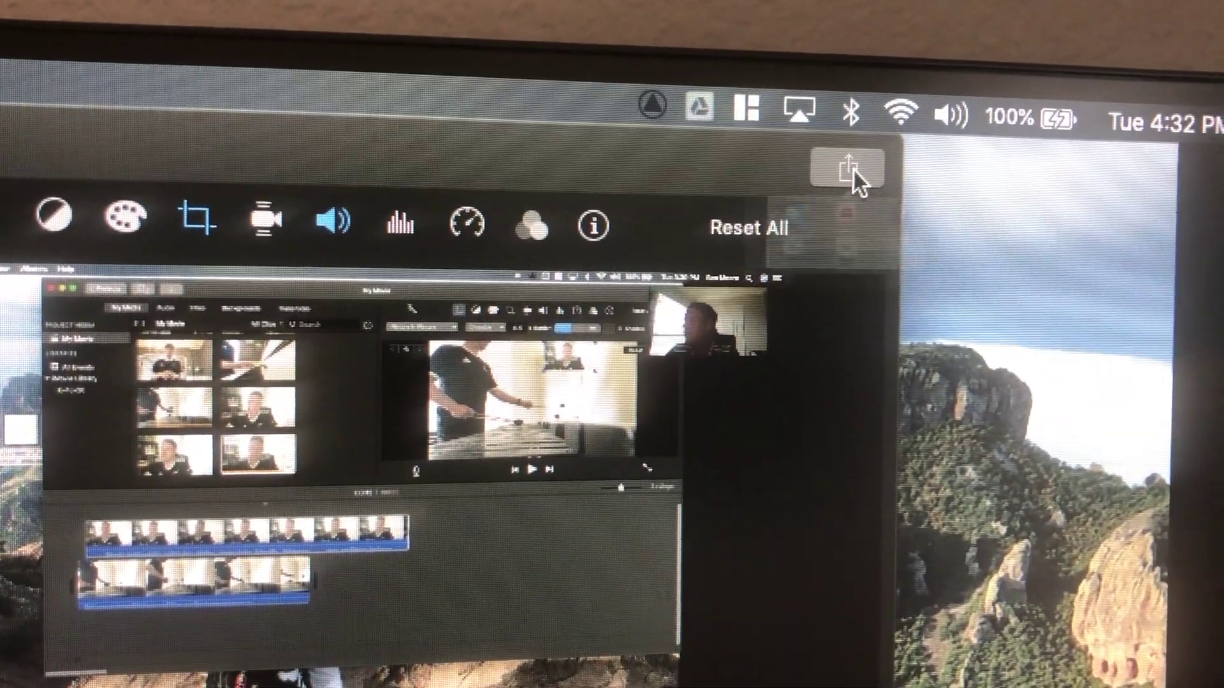
Export the movie as a 1080p Video and Audio file, saved to the Desktop as lkhgjhg
left_click(853, 168)
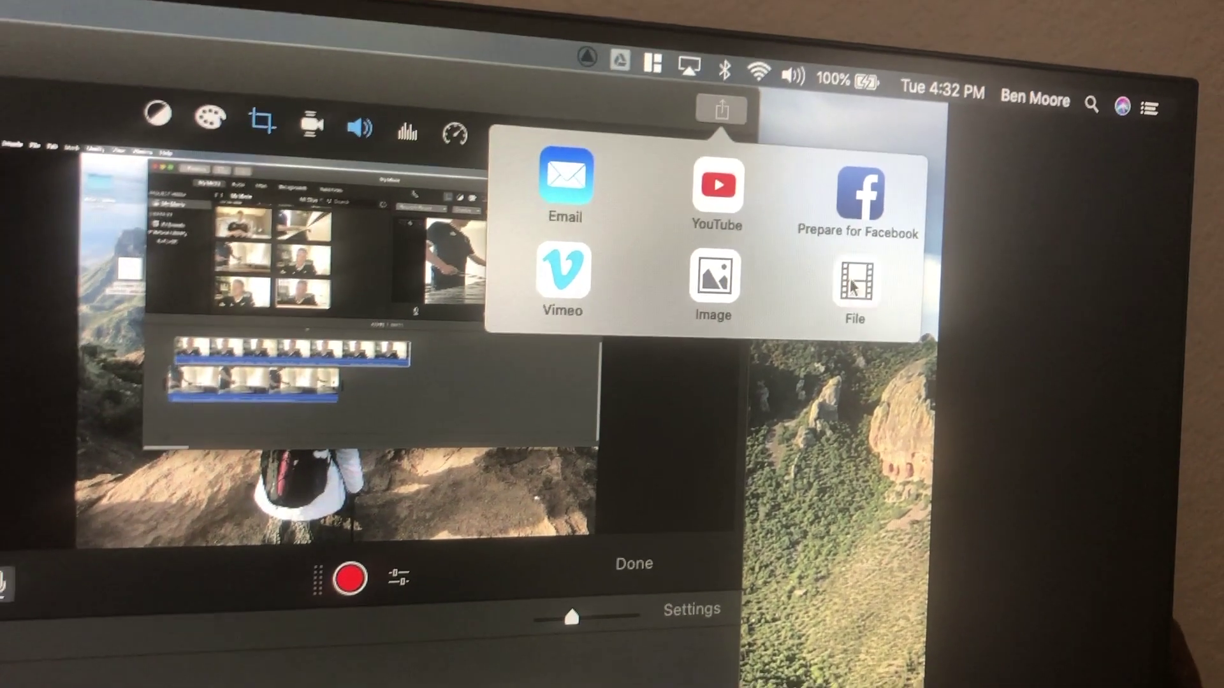
left_click(886, 300)
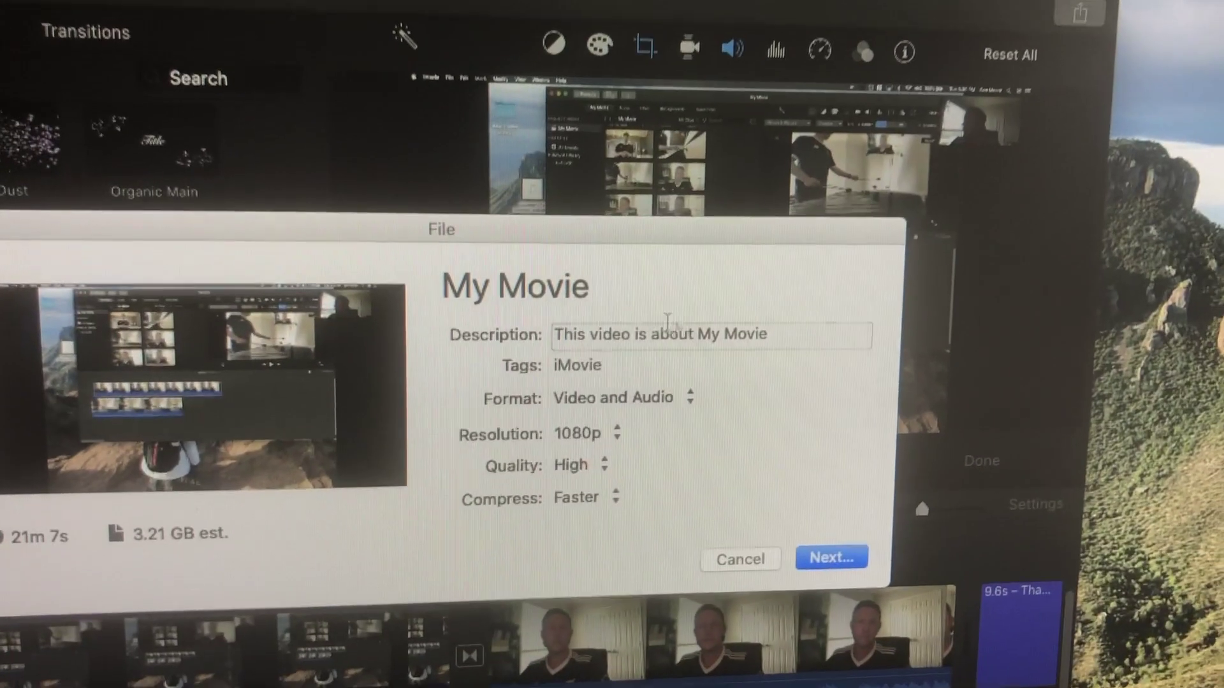
left_click(248, 382)
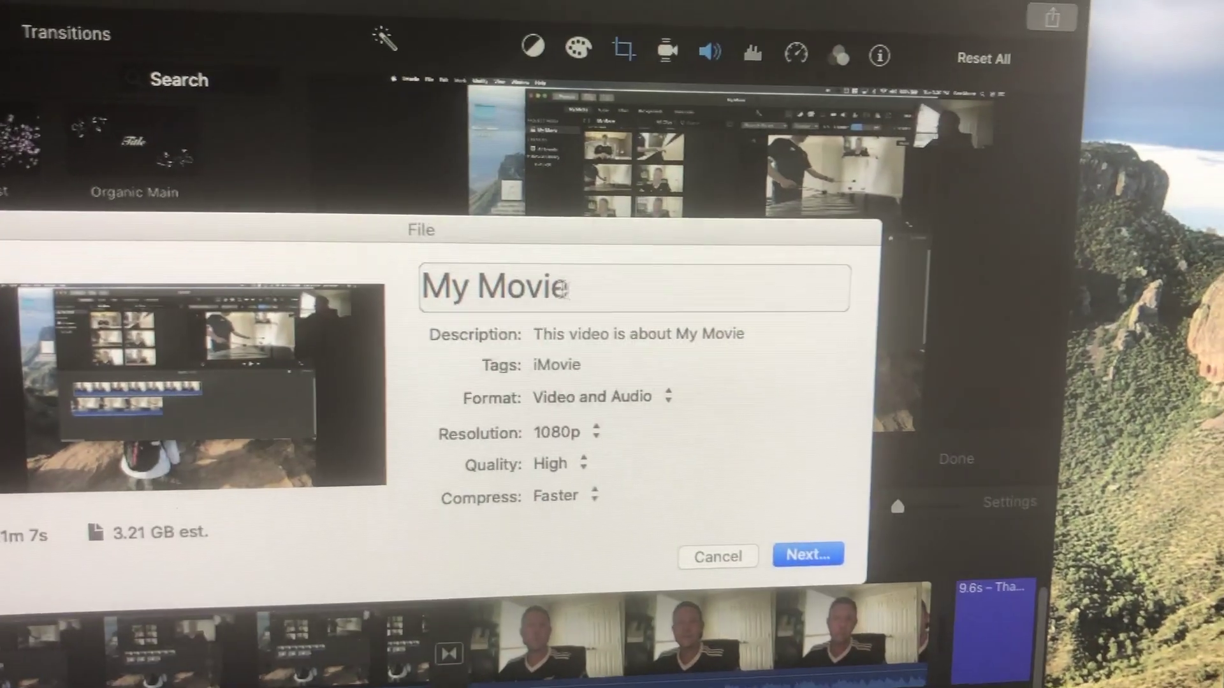
left_click_drag(553, 292, 504, 292)
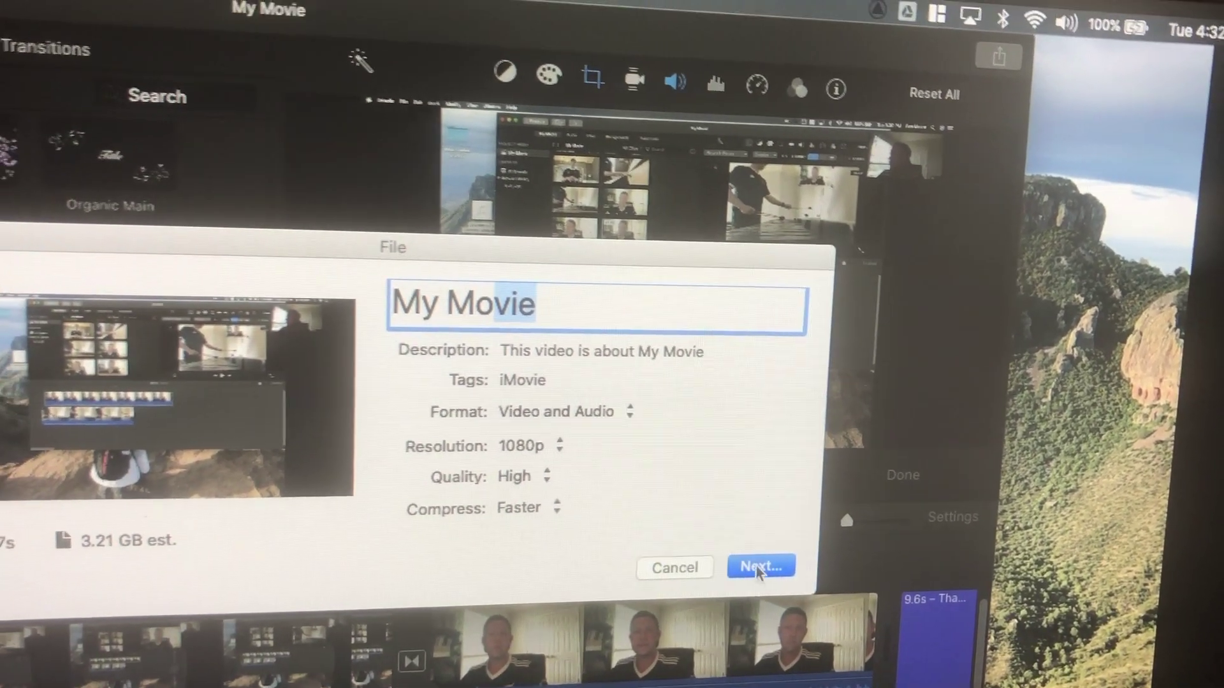
left_click(753, 571)
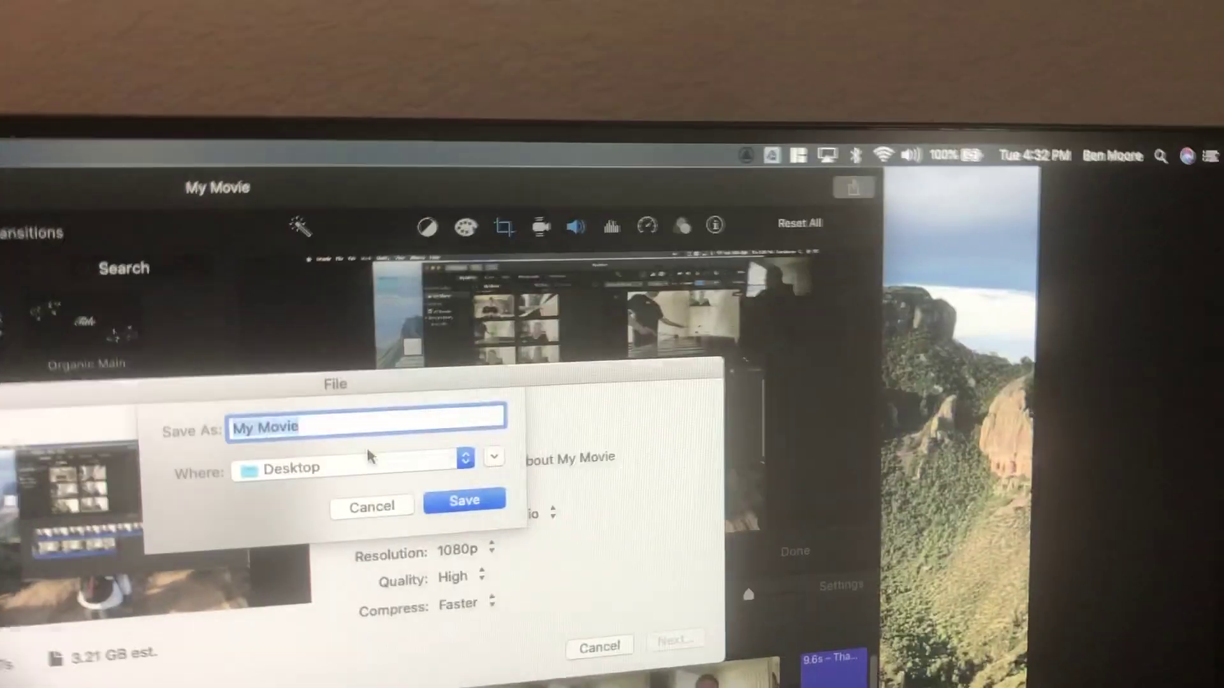
type("lkhgjhg")
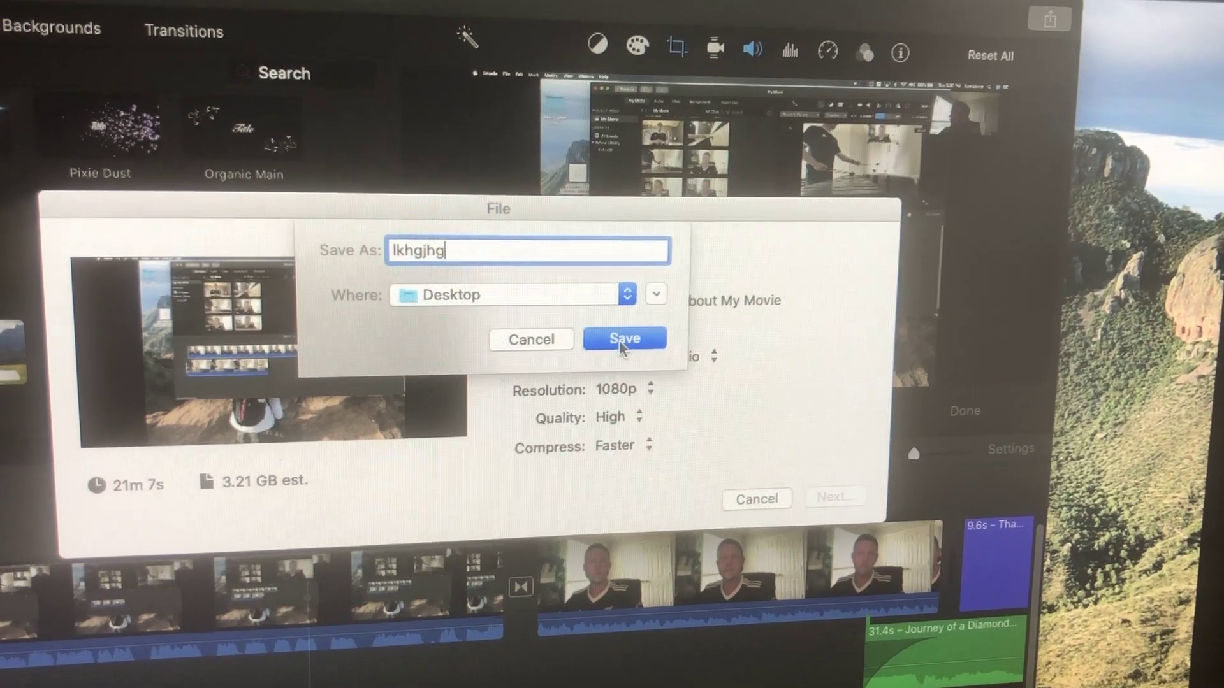
left_click(623, 344)
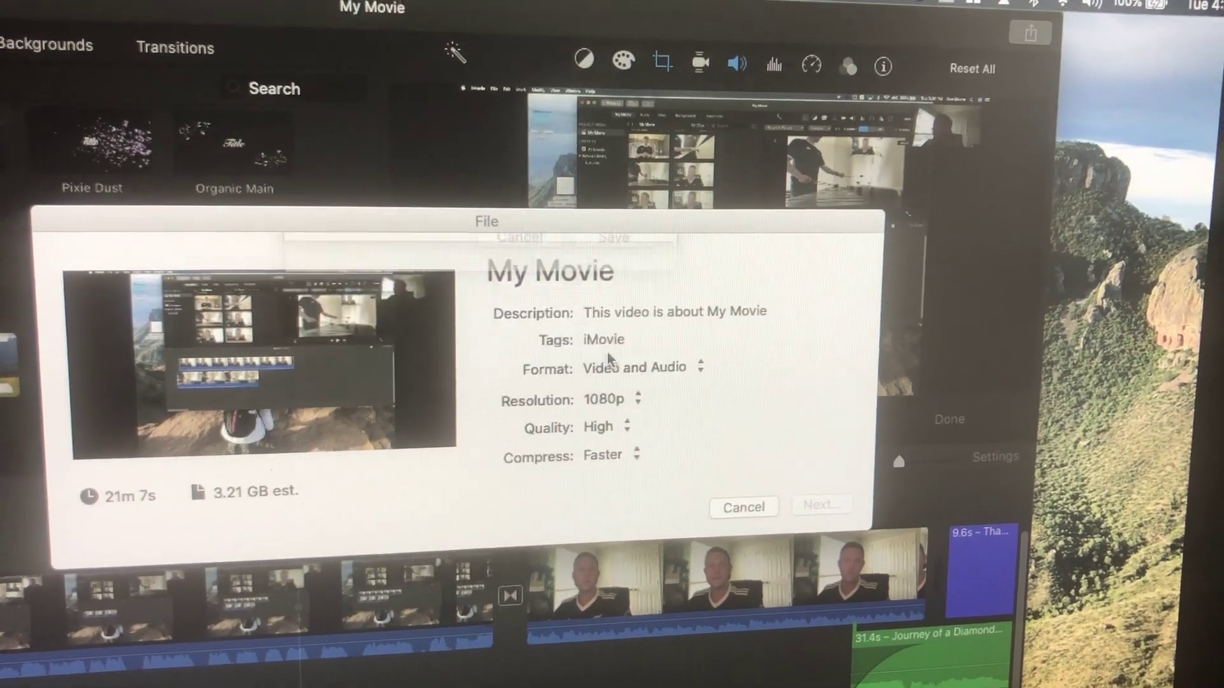